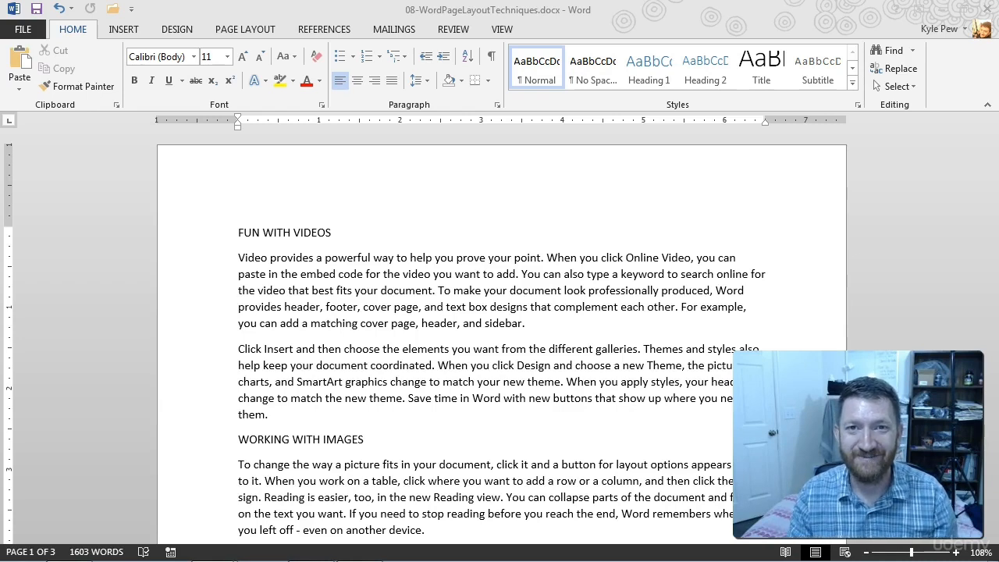
# Review the preset page margin settings, focusing on the four margin values of the Normal preset.
pyautogui.click(245, 29)
pyautogui.click(515, 165)
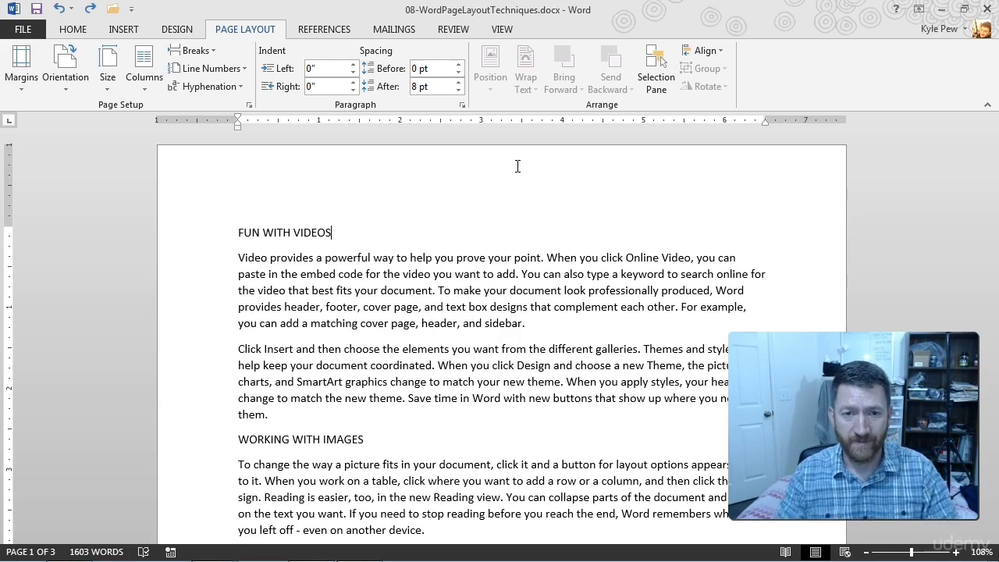
pyautogui.click(525, 176)
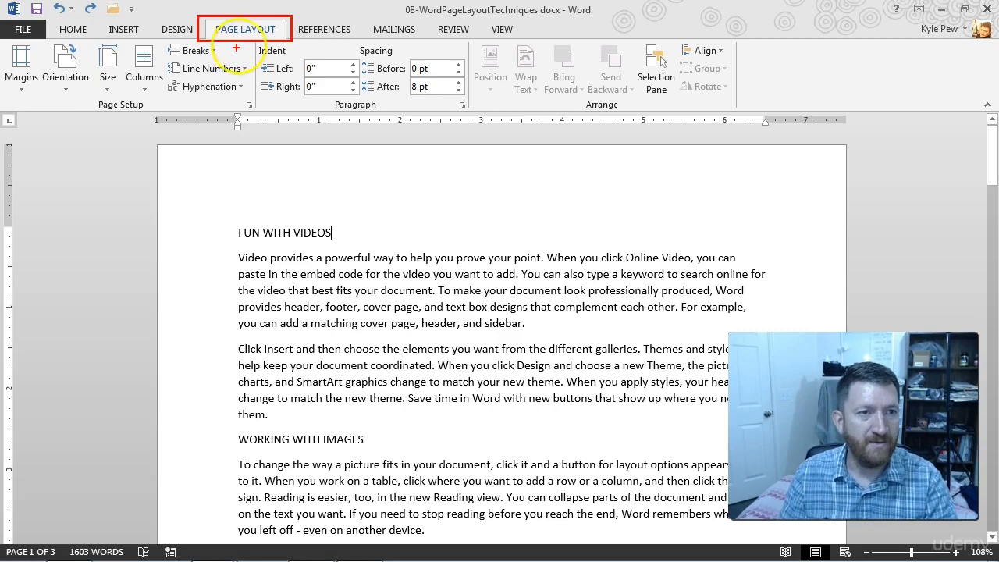
pyautogui.click(21, 78)
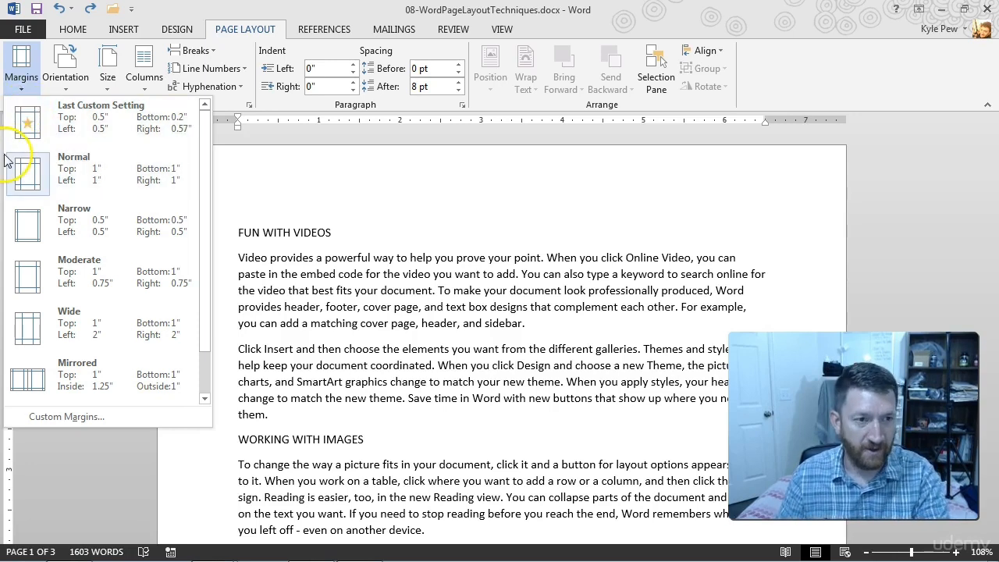
pyautogui.moveTo(5, 153)
pyautogui.mouseDown()
pyautogui.moveTo(100, 195)
pyautogui.moveTo(212, 196)
pyautogui.mouseUp()
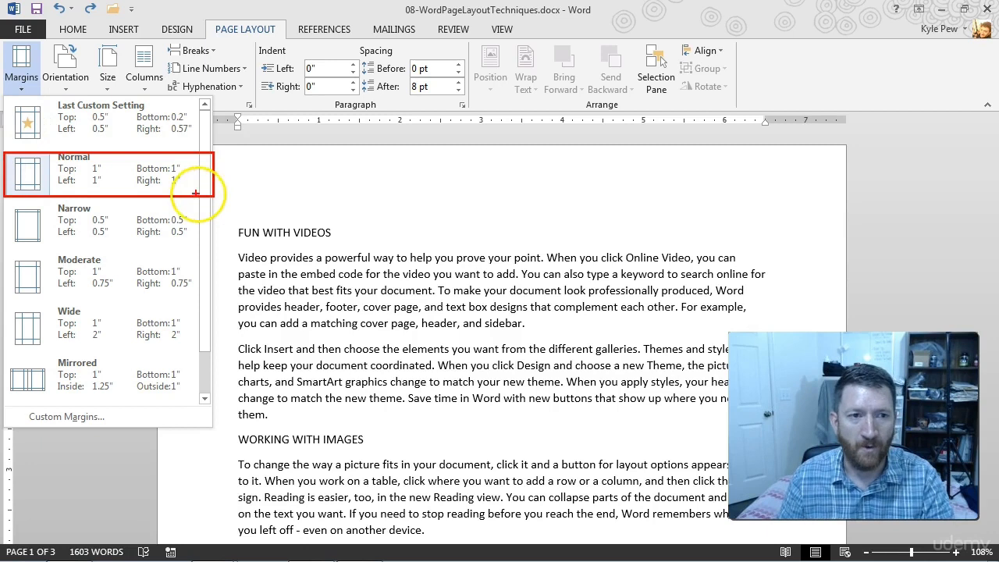
pyautogui.moveTo(108, 181); pyautogui.dragTo(131, 212)
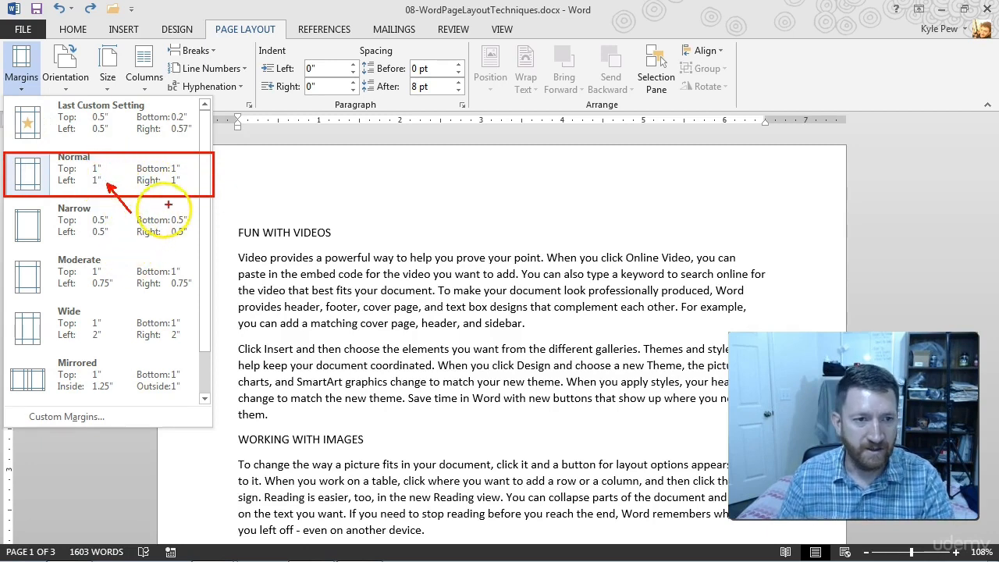
pyautogui.moveTo(181, 186); pyautogui.dragTo(226, 232)
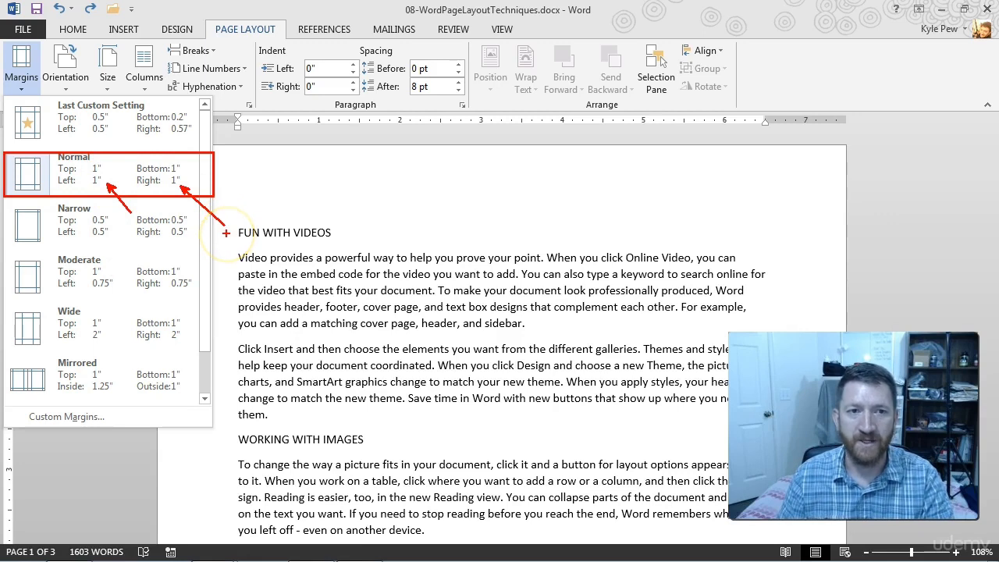
pyautogui.moveTo(131, 151); pyautogui.dragTo(108, 159)
pyautogui.moveTo(193, 164); pyautogui.dragTo(222, 137)
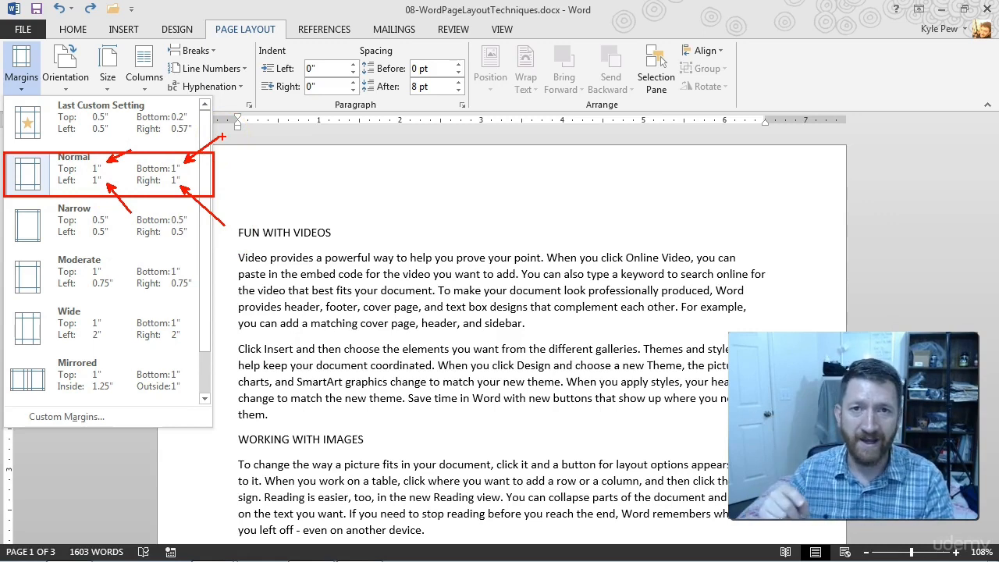
pyautogui.press('Escape')
# Examine the blank left, right, top and bottom margin areas around the text on the first page.
pyautogui.hotkey('ctrl', '2')
pyautogui.moveTo(158, 147); pyautogui.dragTo(232, 535)
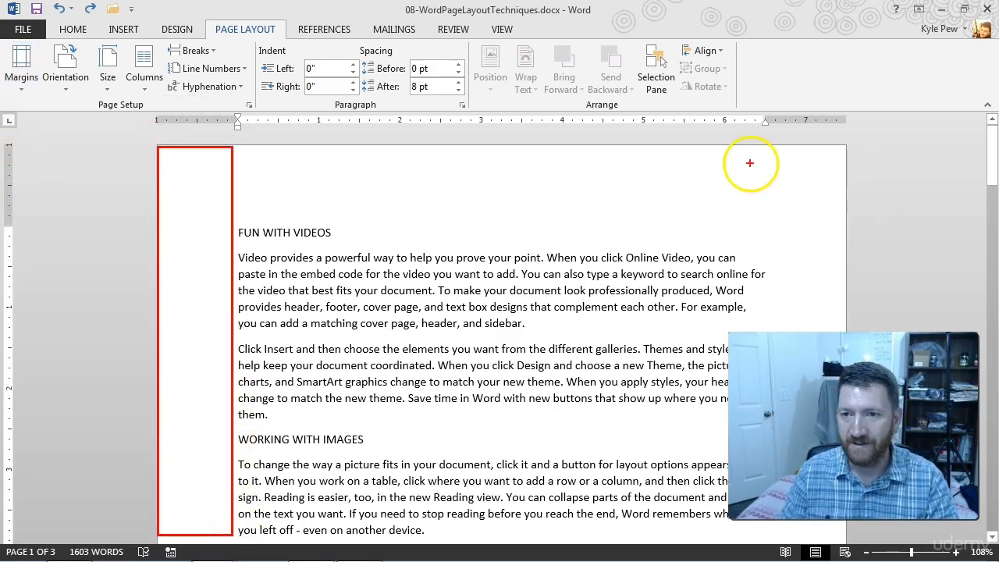
pyautogui.moveTo(767, 151); pyautogui.dragTo(848, 328)
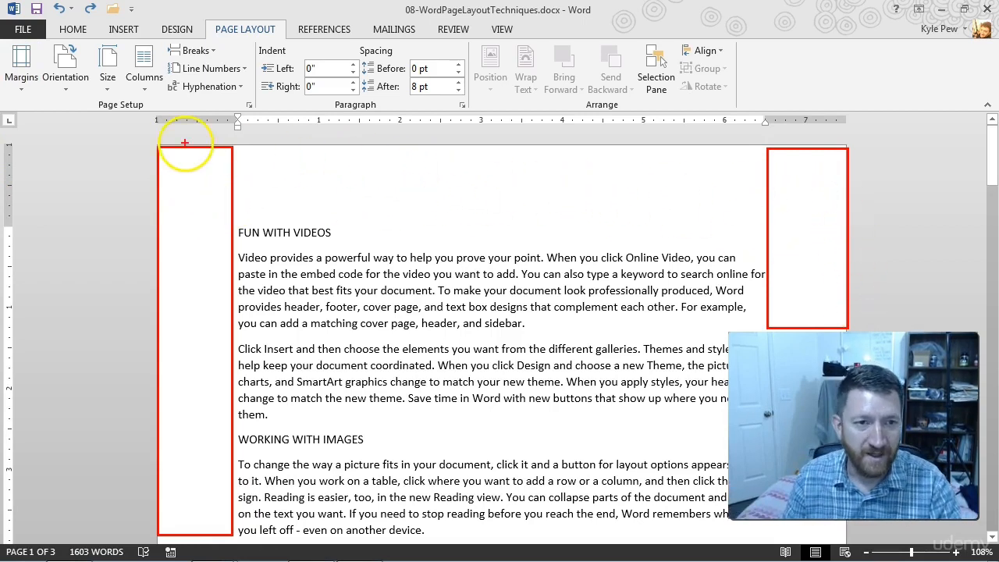
pyautogui.moveTo(160, 146); pyautogui.dragTo(850, 223)
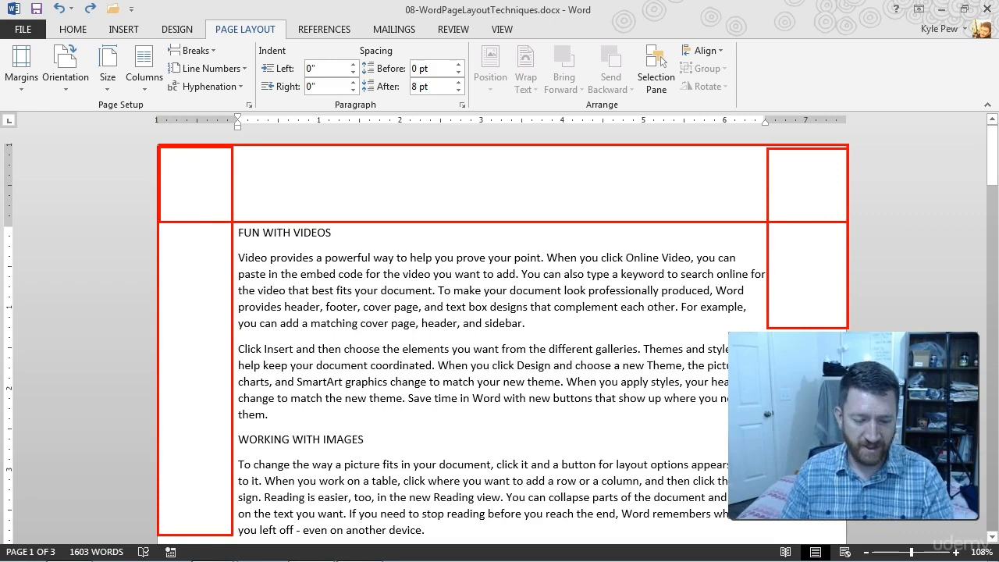
pyautogui.press('Escape')
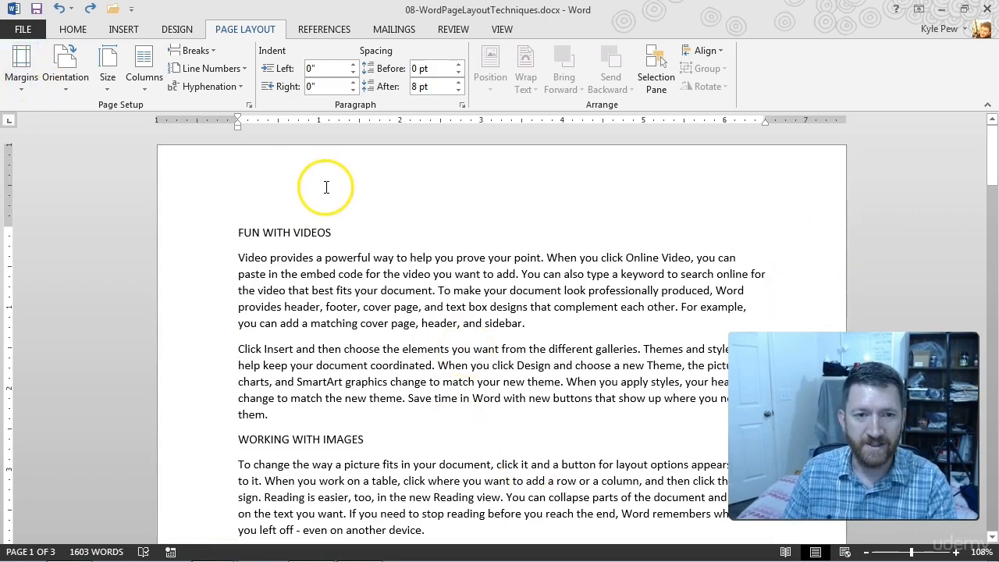
pyautogui.scroll(-3, 327, 190)
pyautogui.scroll(-7, 326, 190)
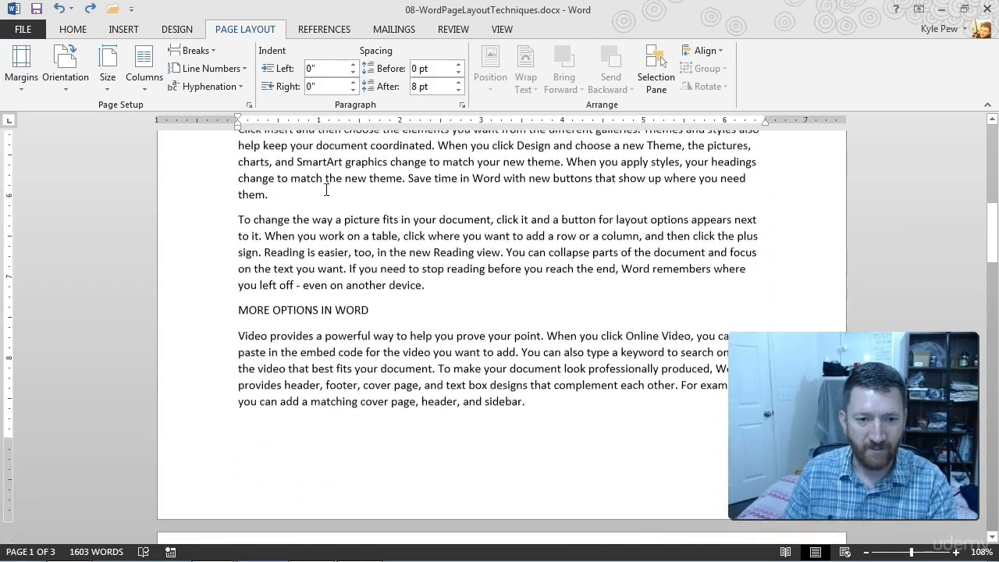
pyautogui.hotkey('ctrl', '2')
pyautogui.moveTo(161, 434)
pyautogui.mouseDown()
pyautogui.moveTo(254, 467)
pyautogui.moveTo(718, 516)
pyautogui.mouseUp()
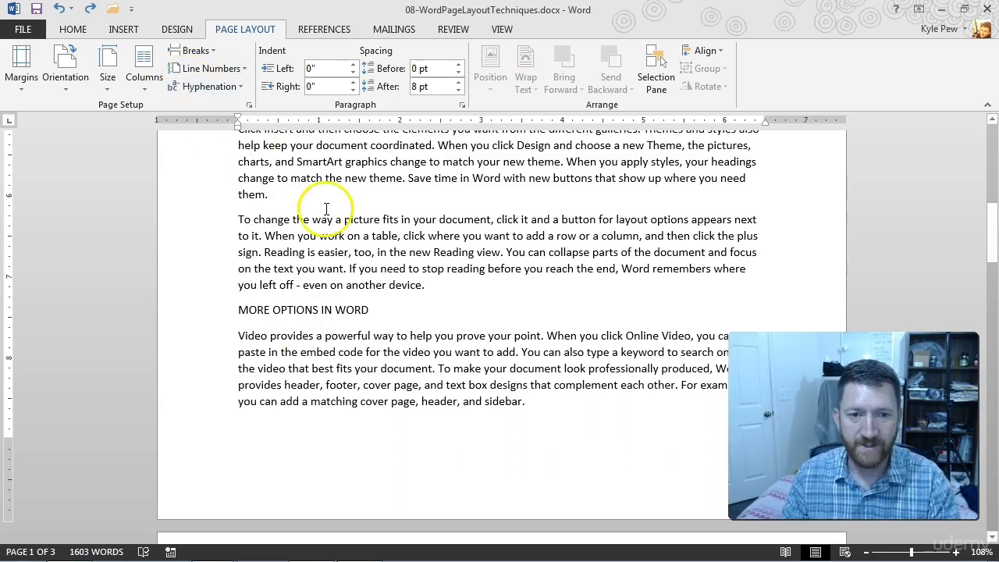
pyautogui.scroll(10, 341, 211)
pyautogui.scroll(1, 342, 214)
pyautogui.click(348, 231)
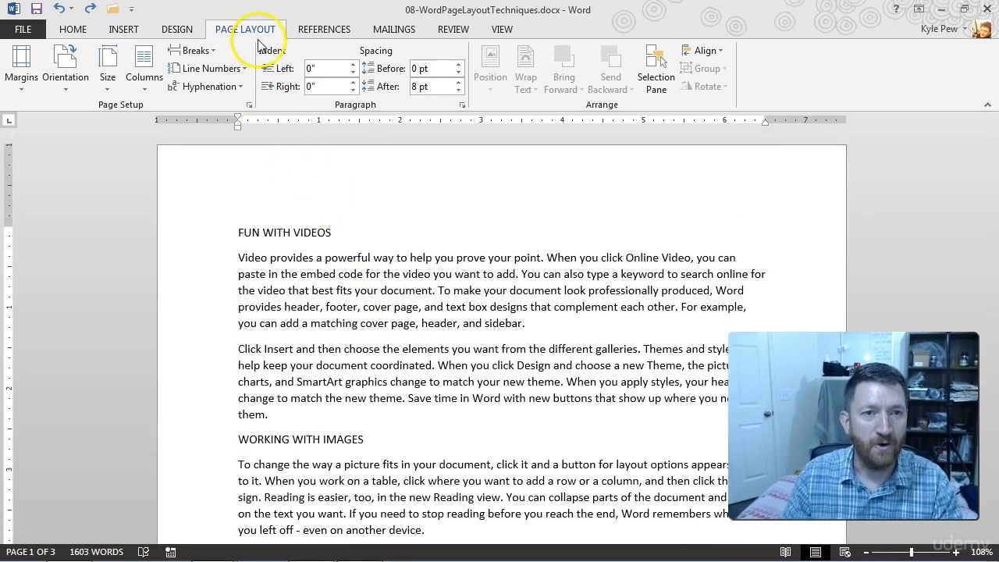
# Try the Narrow margin preset on the document and restore the Normal preset.
pyautogui.click(19, 74)
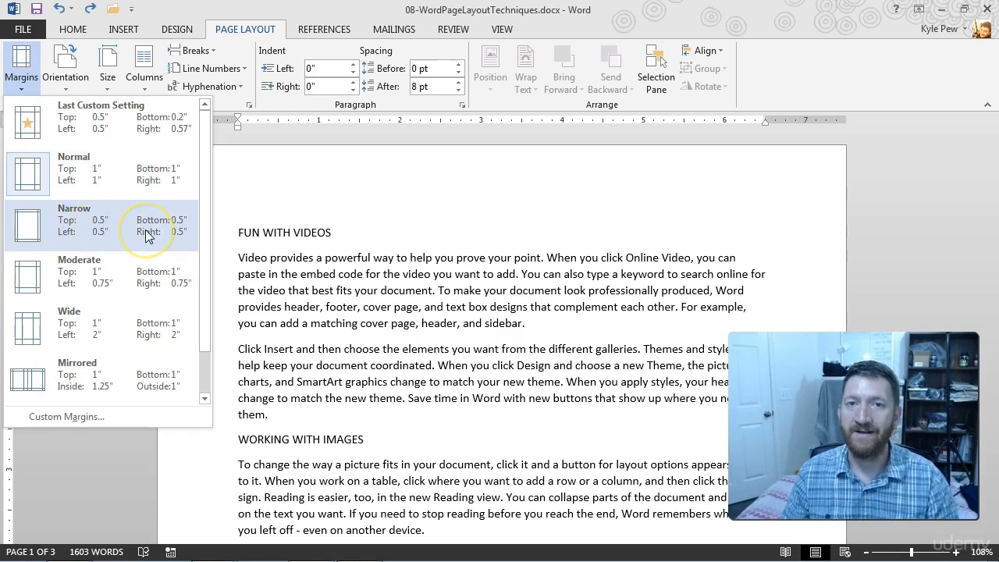
pyautogui.click(75, 225)
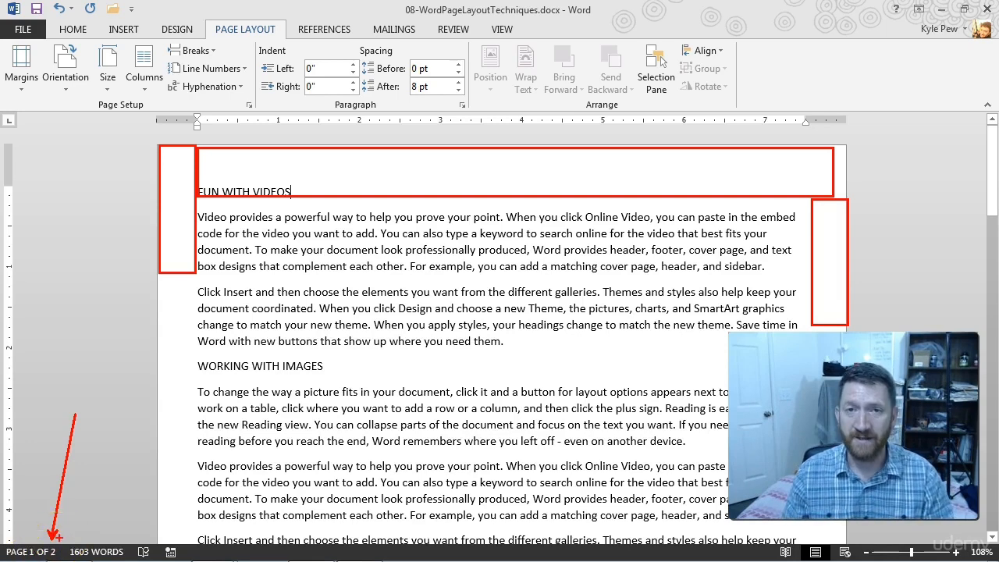
pyautogui.click(19, 87)
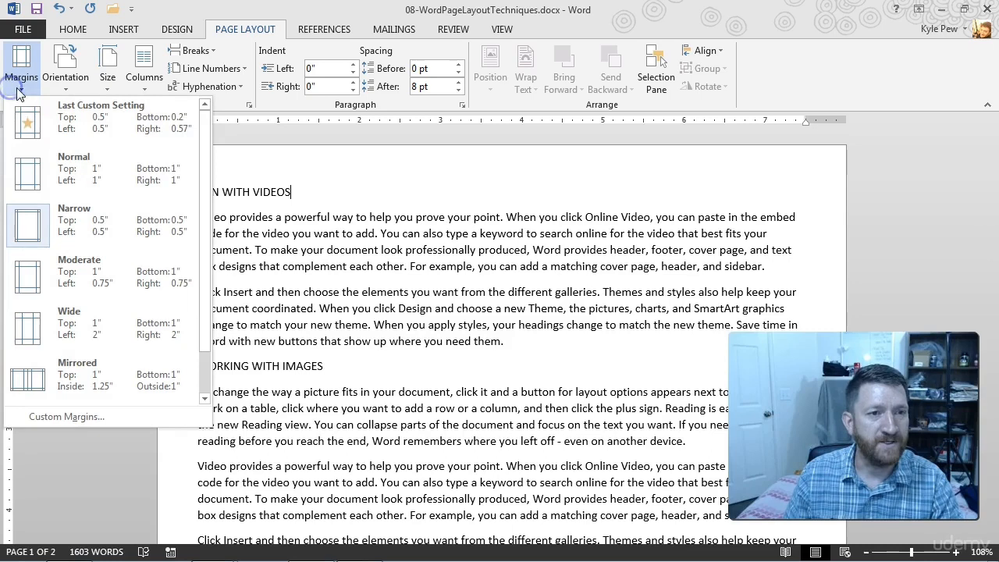
pyautogui.click(68, 177)
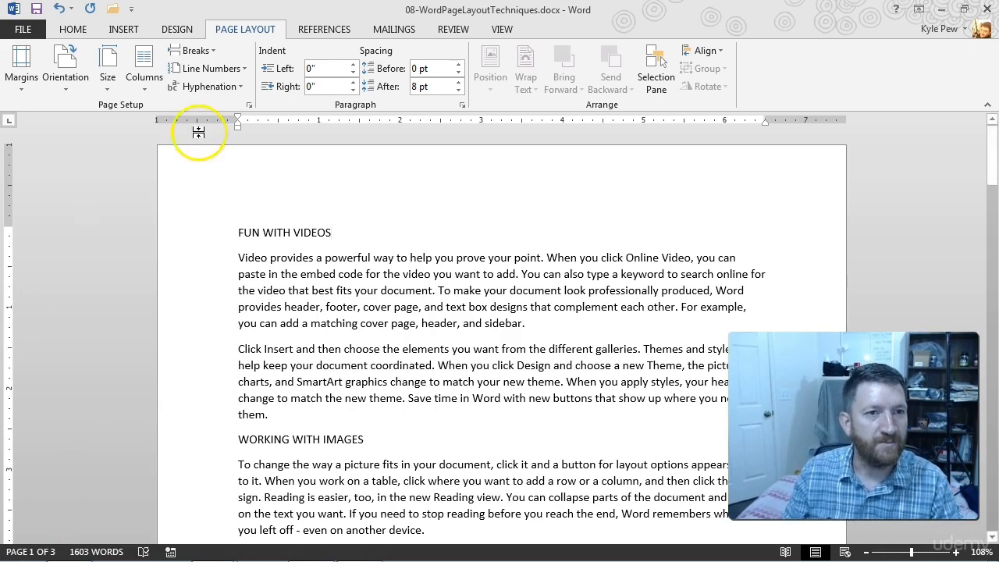
# Set custom left and right margins of 0.5 inch for the whole document.
pyautogui.click(20, 78)
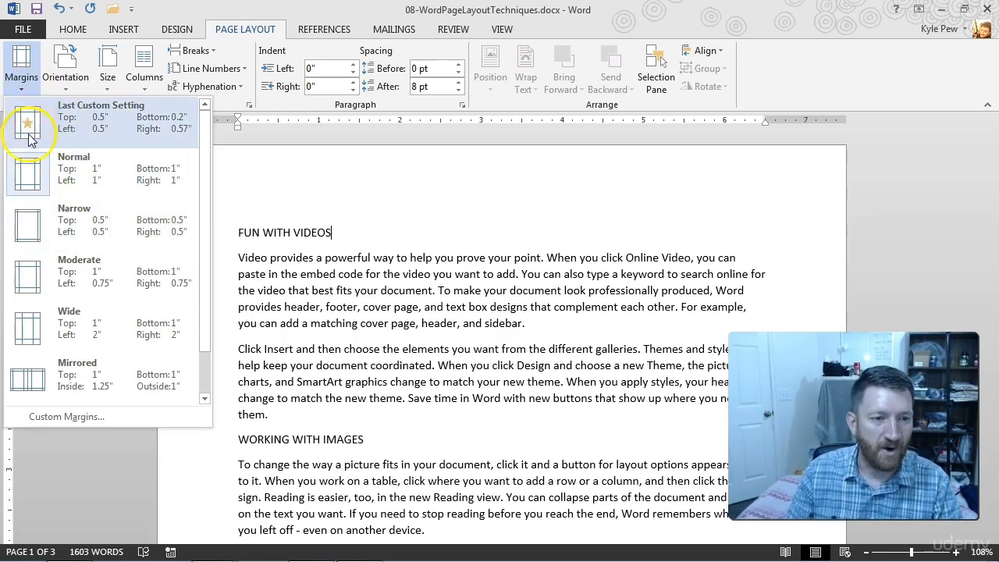
pyautogui.click(55, 418)
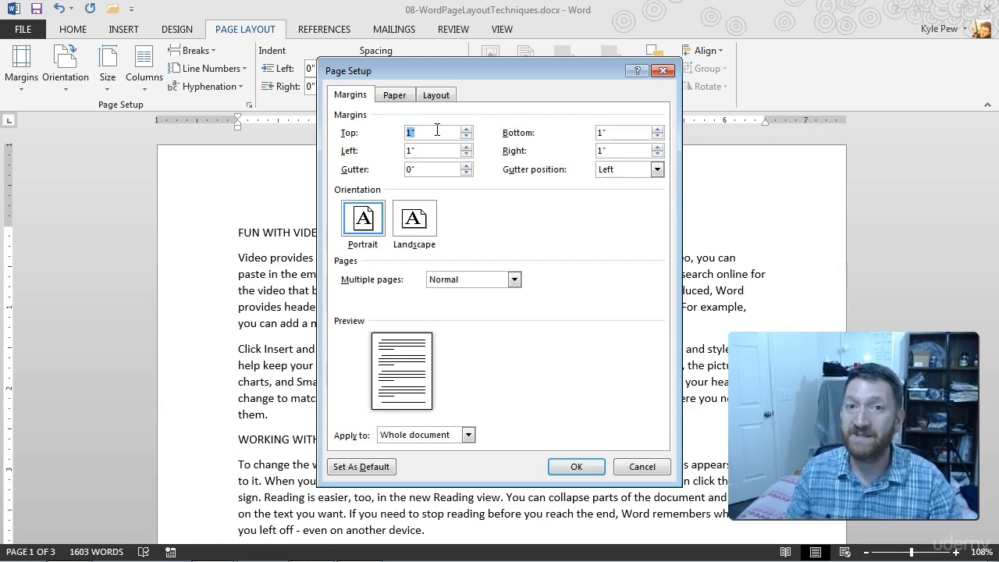
pyautogui.moveTo(424, 149); pyautogui.dragTo(402, 150)
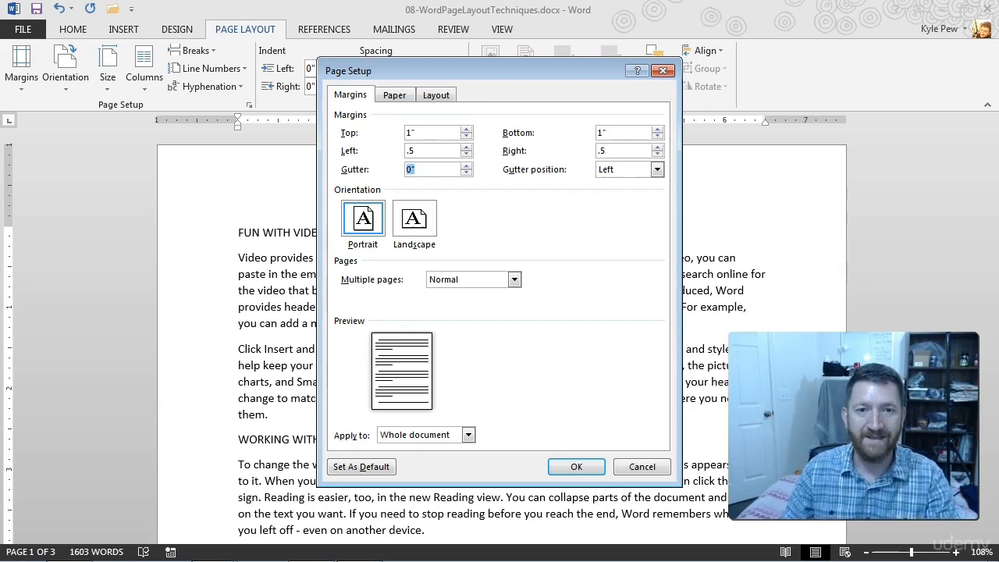
pyautogui.click(577, 466)
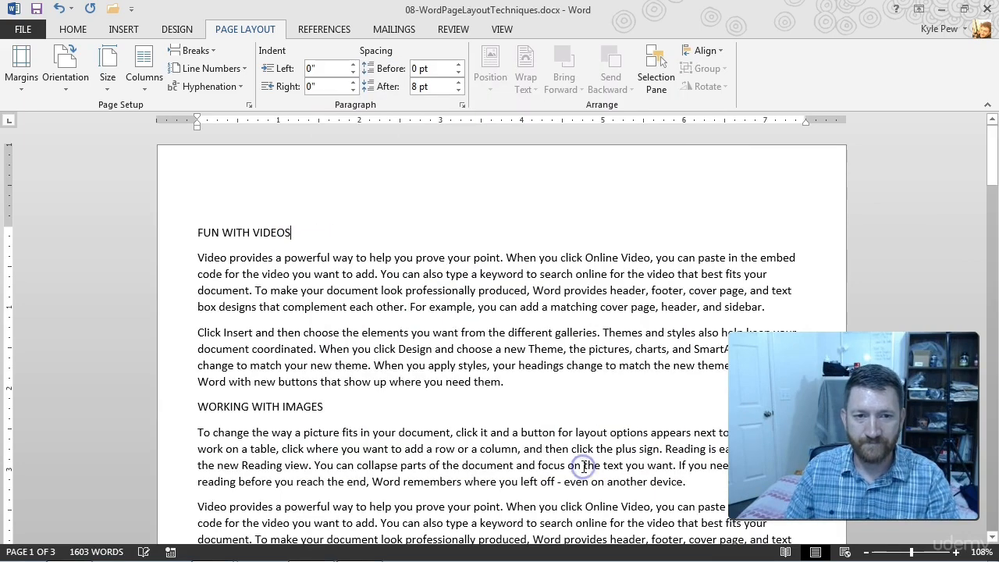
# Examine how the text is spread across the pages through to the last page, and place the cursor in the text there.
pyautogui.click(509, 375)
pyautogui.click(325, 204)
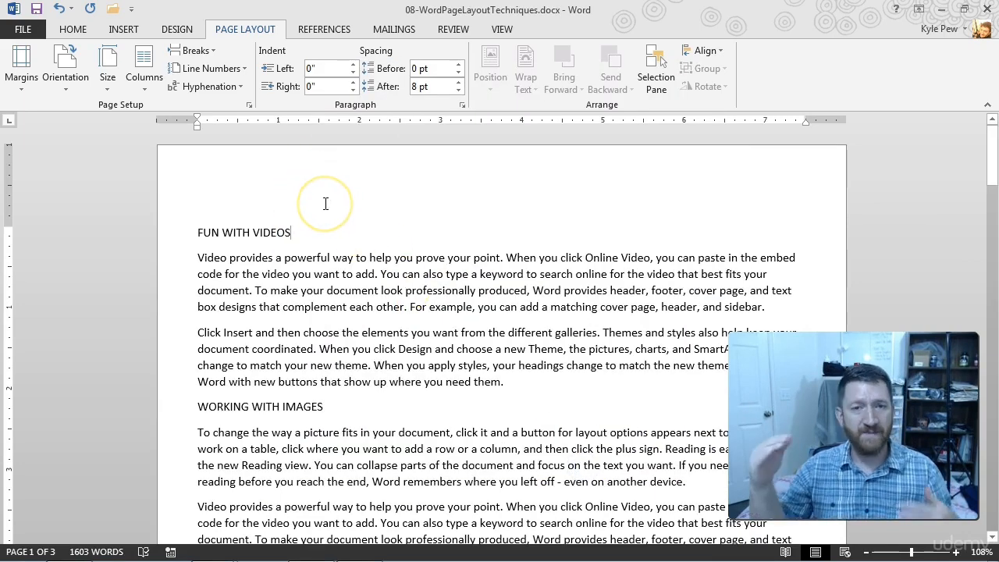
pyautogui.click(201, 256)
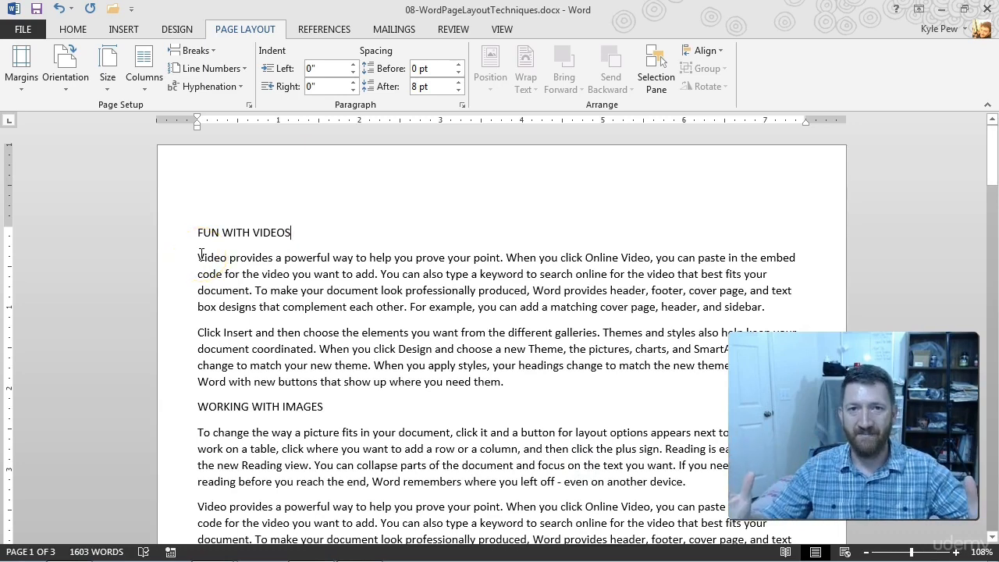
pyautogui.click(53, 552)
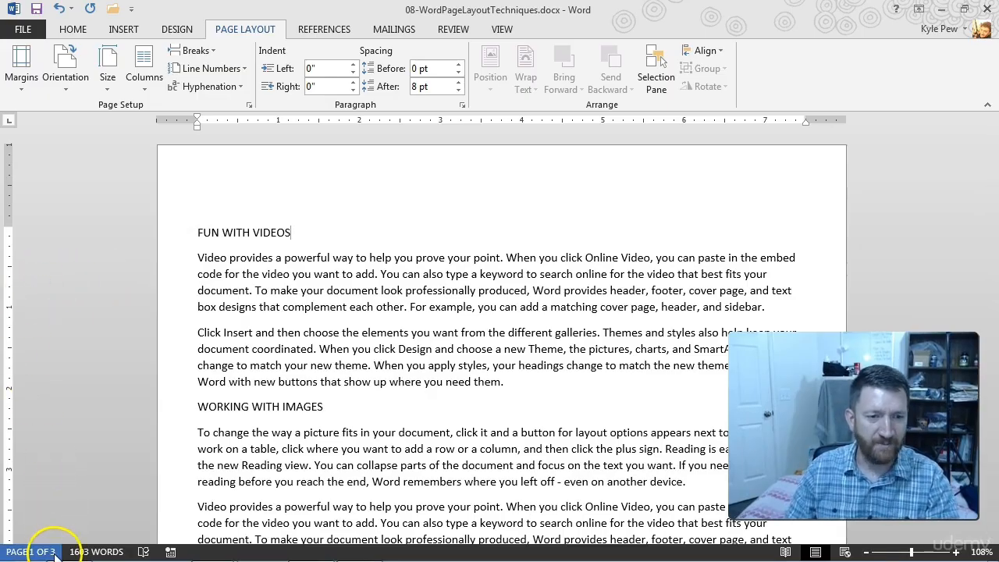
pyautogui.scroll(-8, 425, 250)
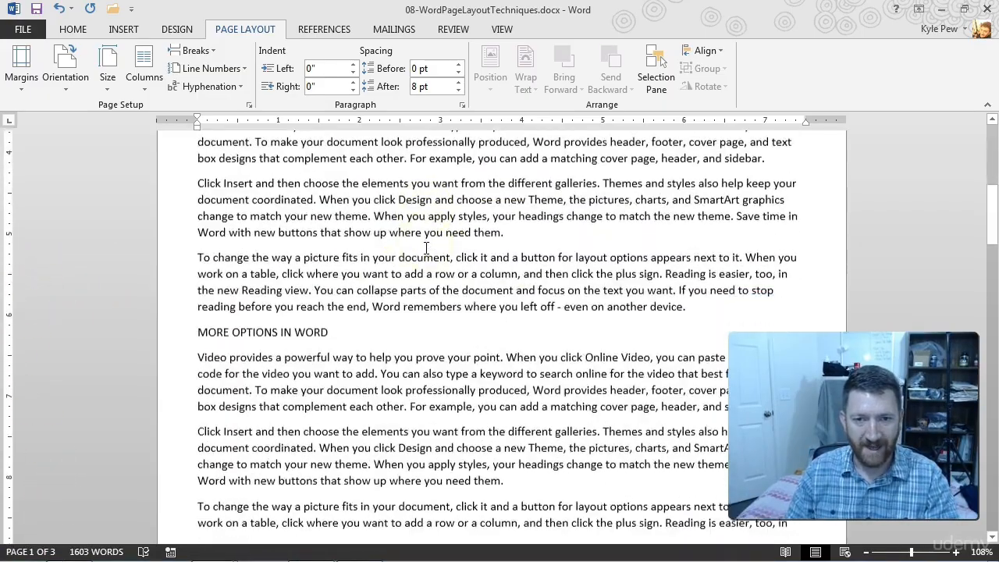
pyautogui.scroll(-15, 425, 247)
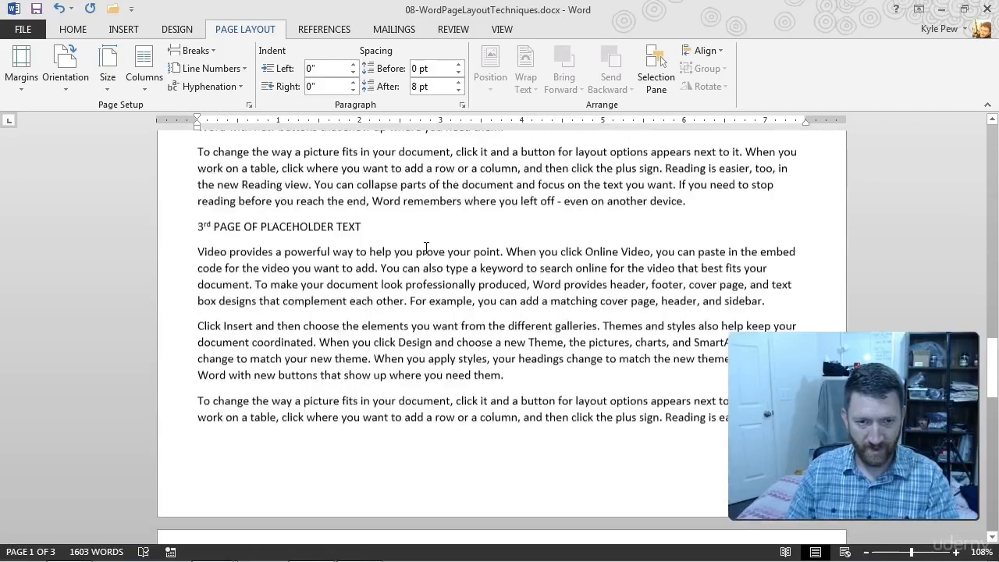
pyautogui.scroll(-10, 425, 247)
pyautogui.click(294, 232)
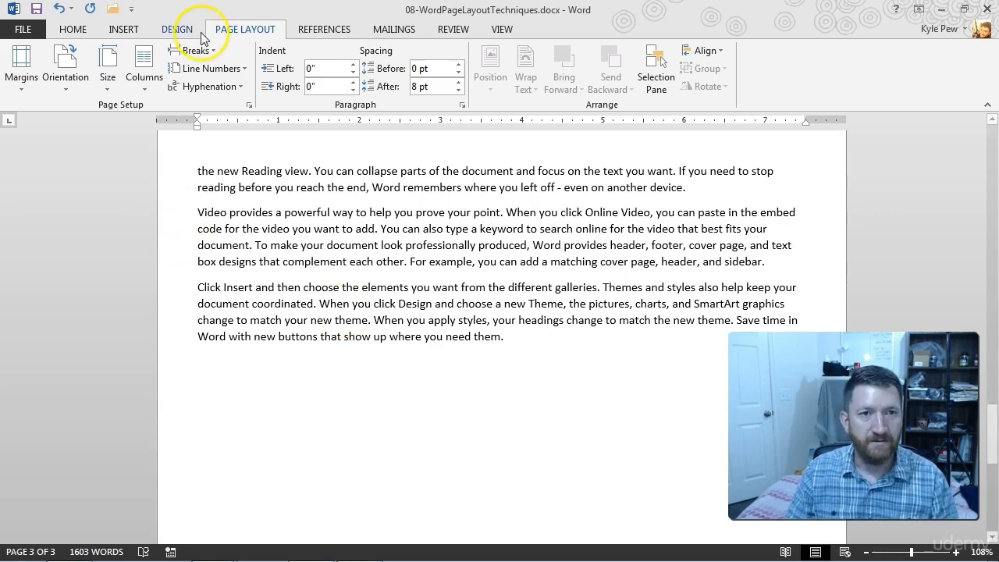
pyautogui.click(23, 74)
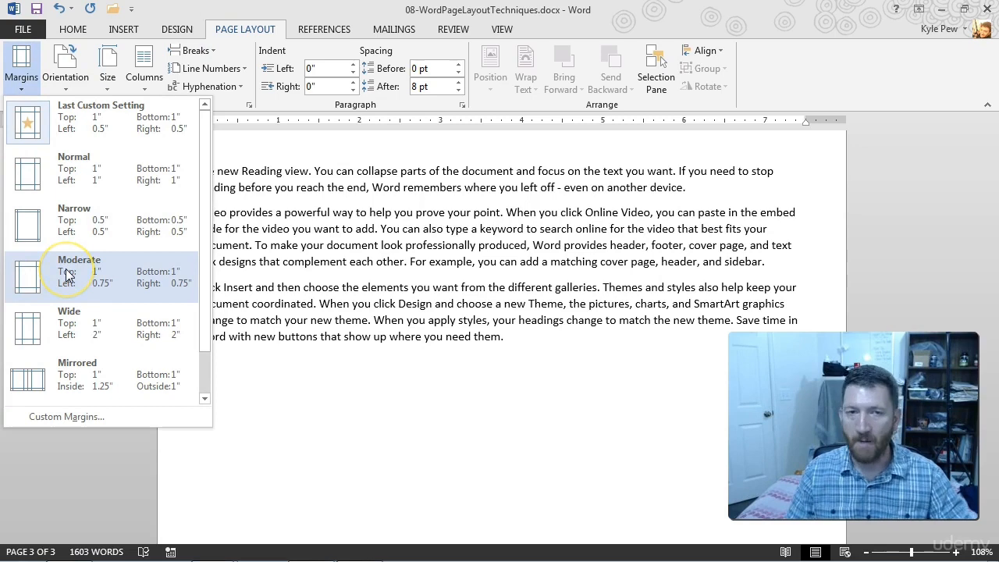
pyautogui.click(65, 419)
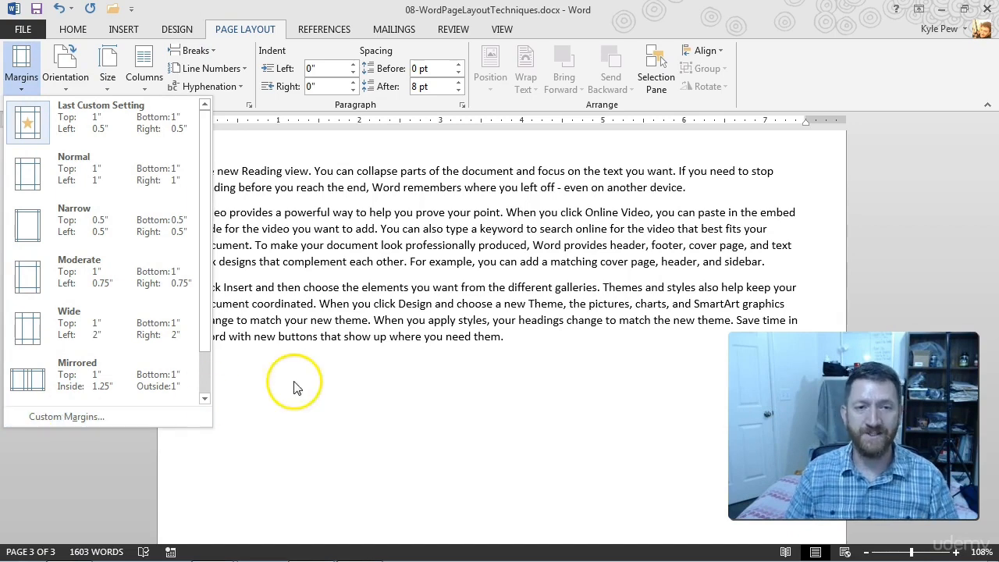
pyautogui.click(398, 284)
pyautogui.click(395, 260)
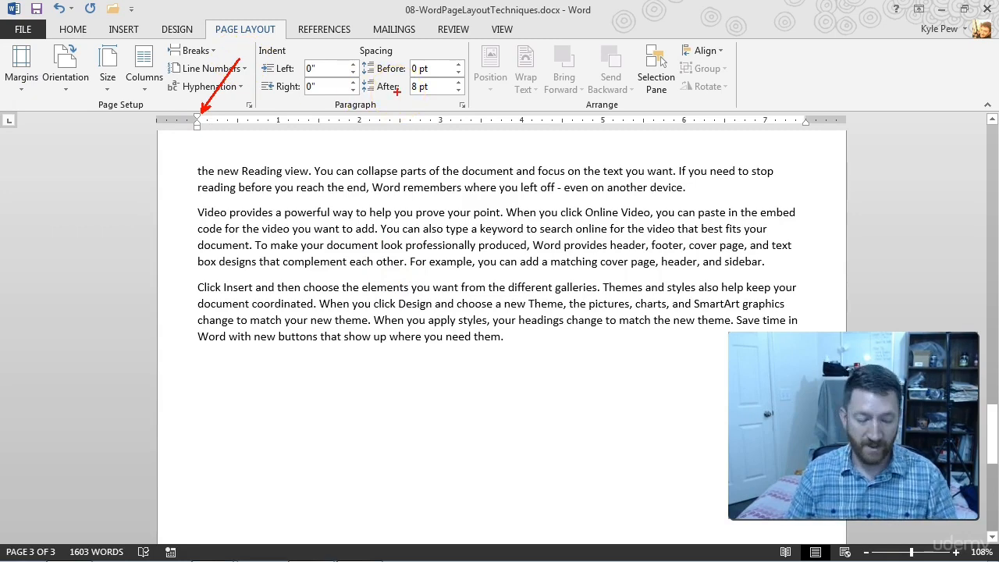
# Check the ruler display option and widen the left page margin to about 2 inches on the ruler.
pyautogui.click(302, 110)
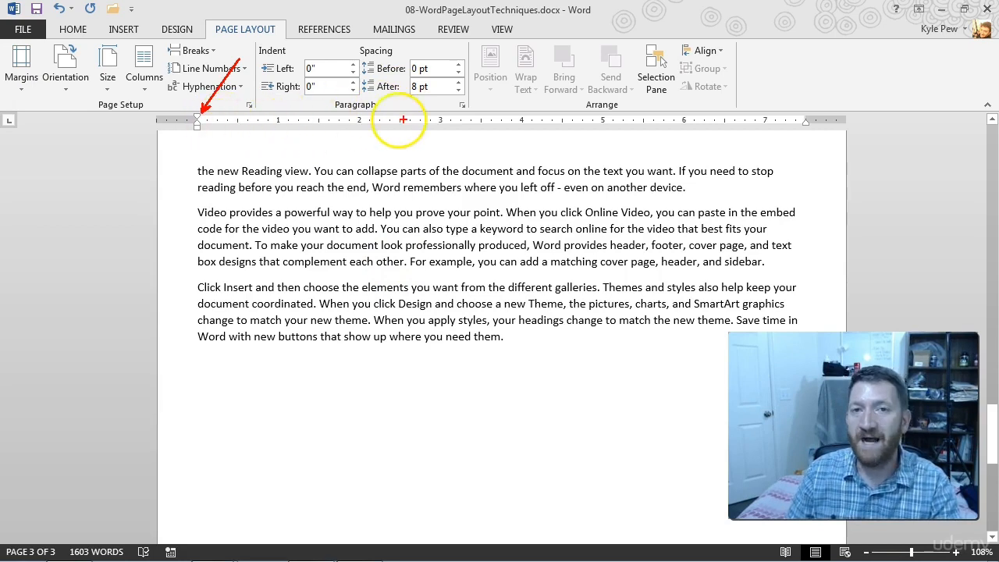
pyautogui.click(494, 32)
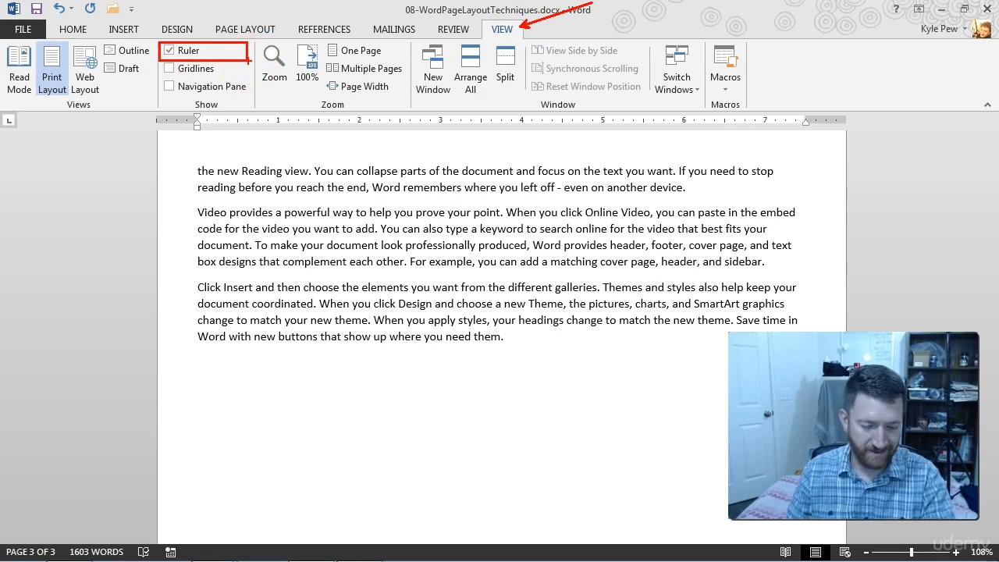
pyautogui.click(242, 31)
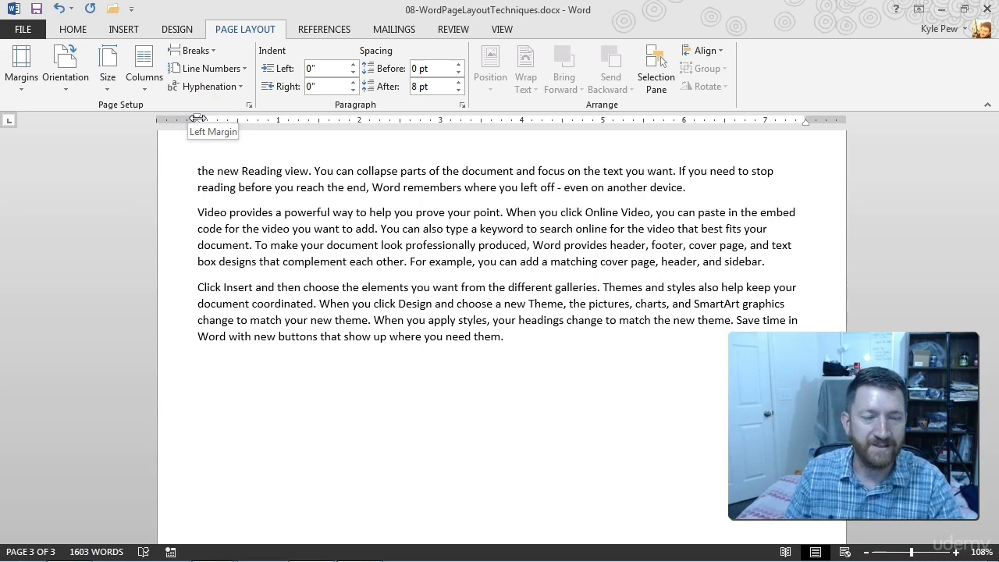
pyautogui.moveTo(197, 119); pyautogui.dragTo(319, 123)
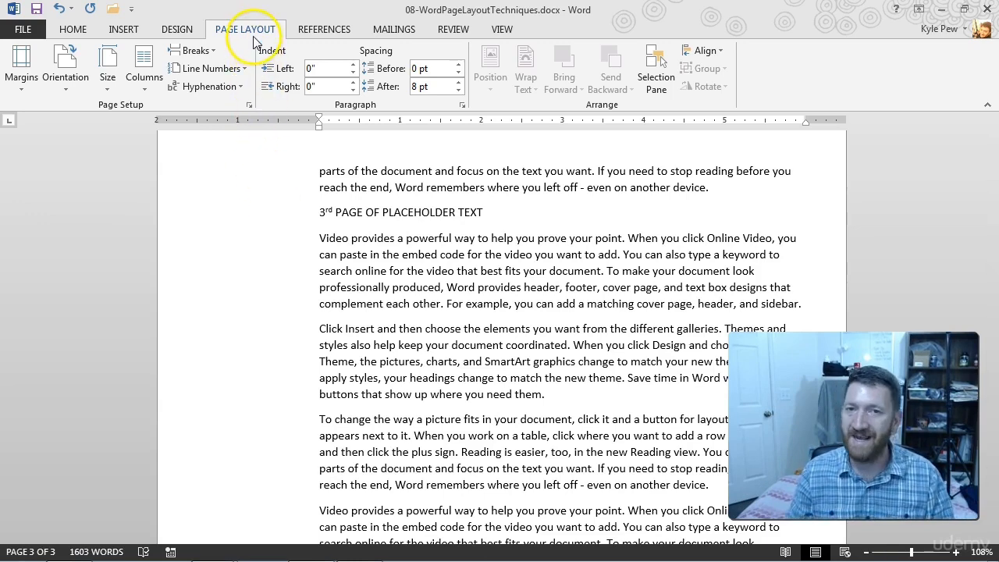
pyautogui.click(19, 87)
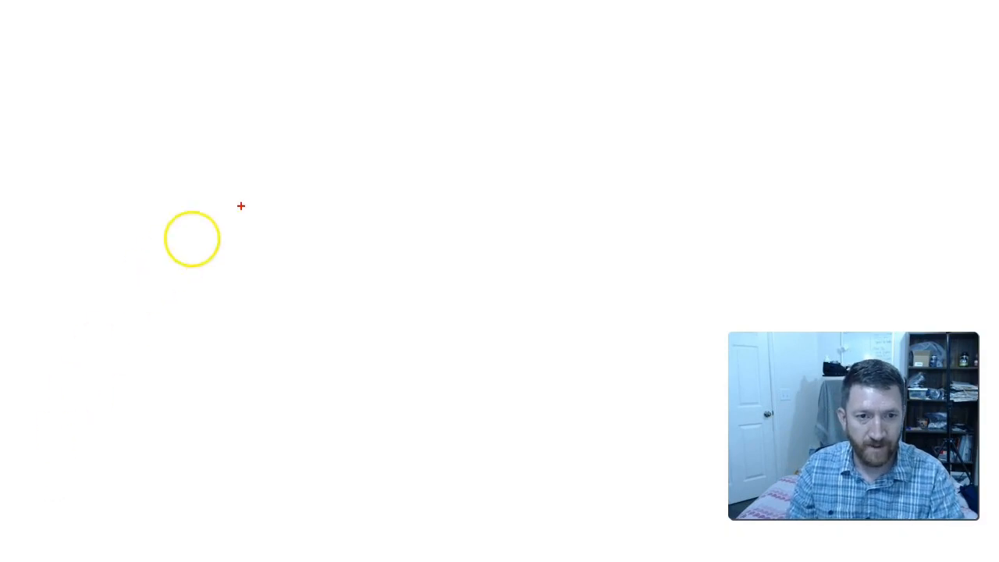
pyautogui.moveTo(180, 37); pyautogui.dragTo(653, 523)
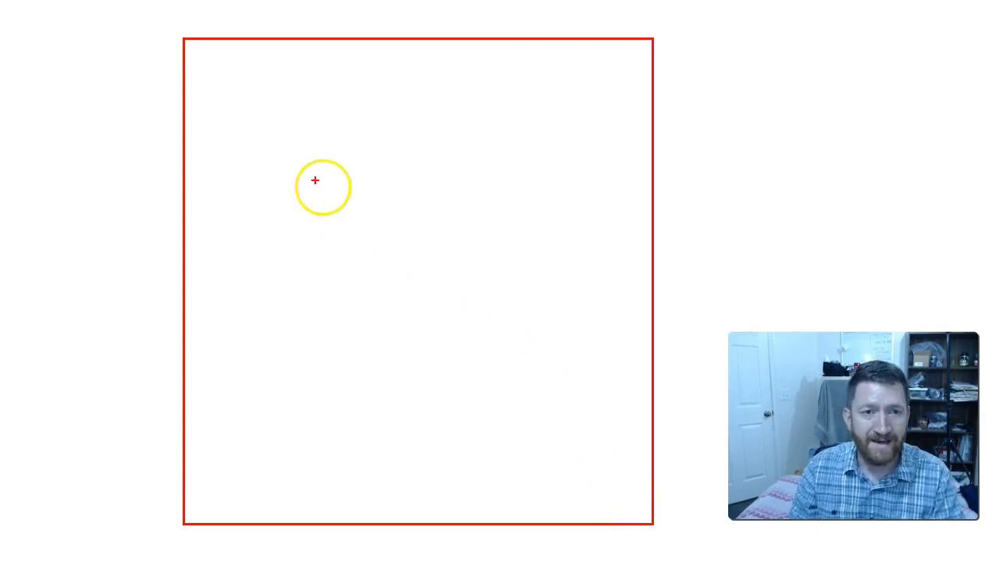
pyautogui.moveTo(221, 75); pyautogui.dragTo(614, 480)
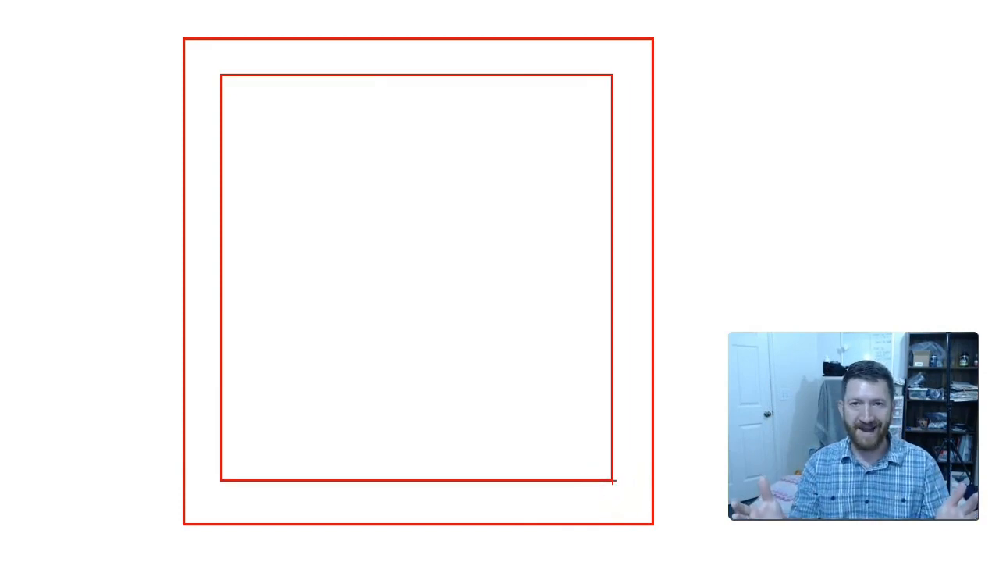
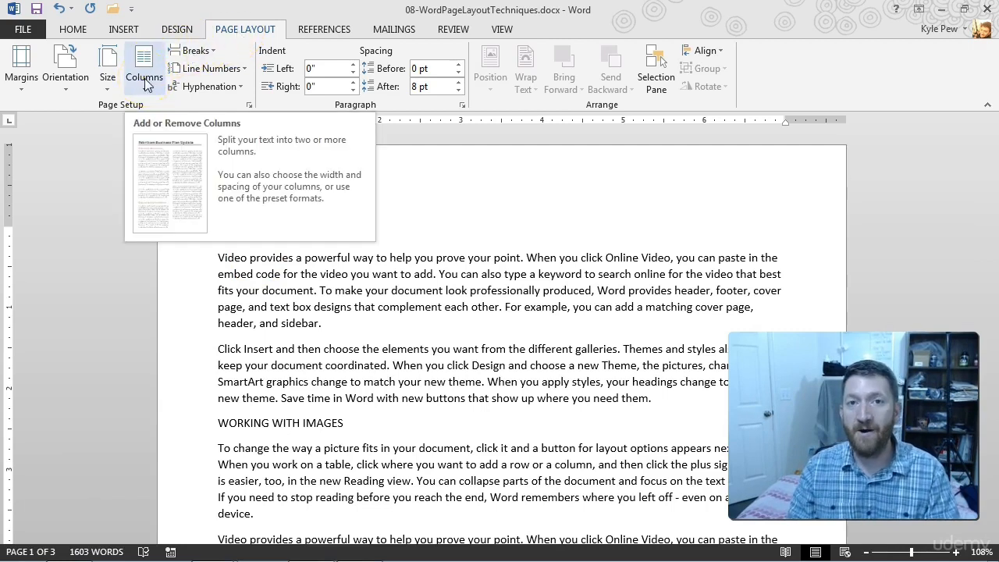
# Split the document's text into two equal columns using the Two preset.
pyautogui.click(144, 82)
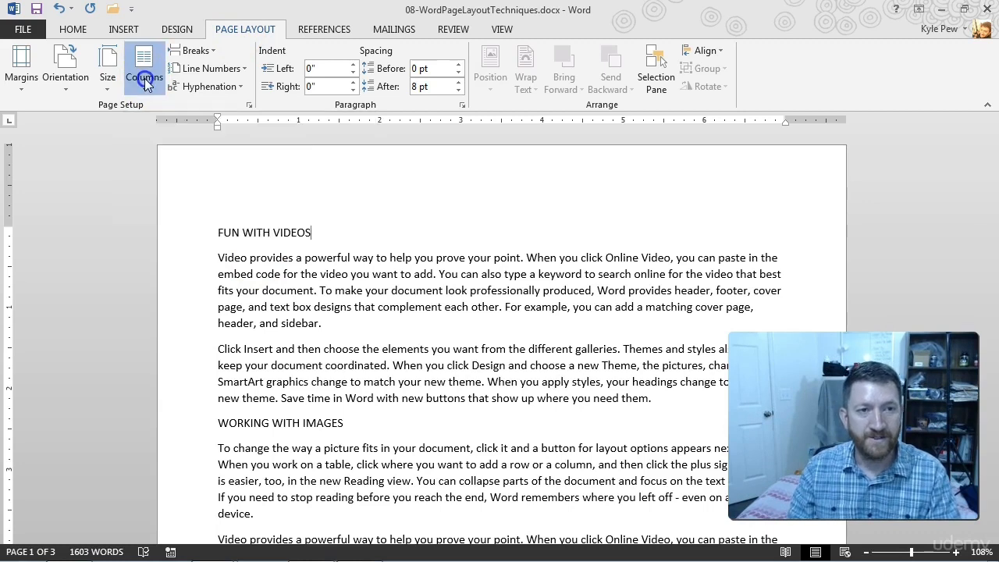
pyautogui.click(150, 125)
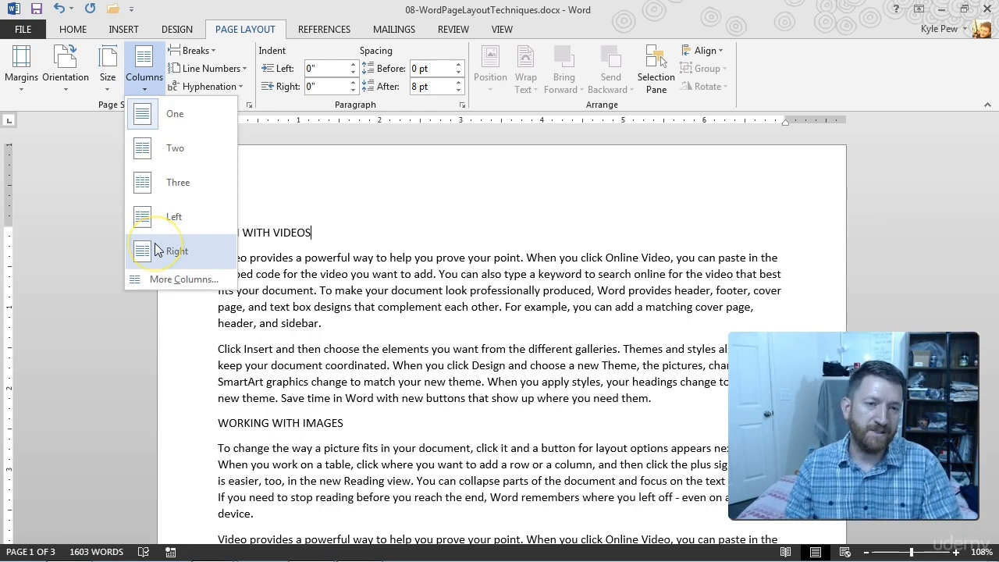
pyautogui.click(169, 151)
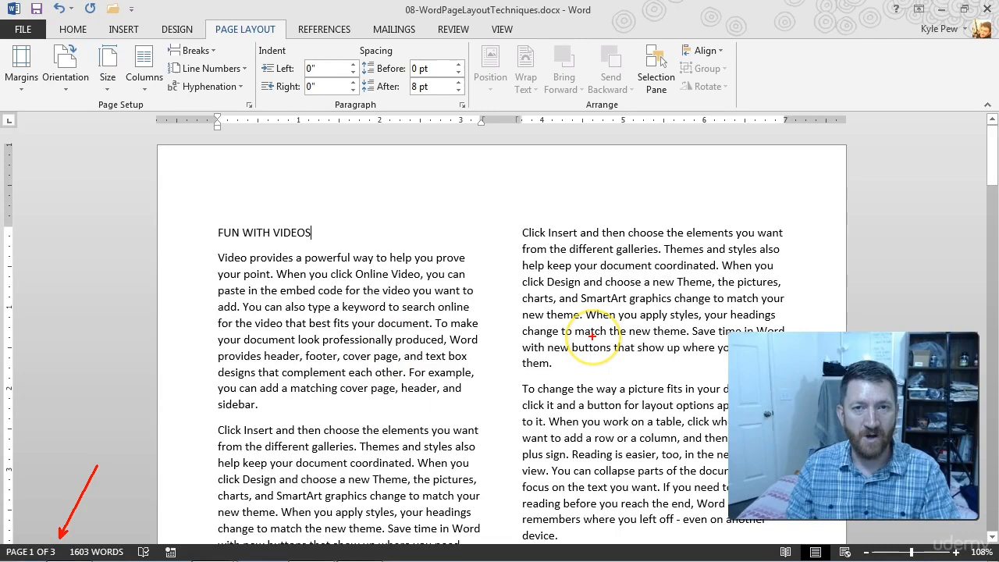
# Examine how the two-column text flows down each page and across to the last page.
pyautogui.scroll(-3, 528, 244)
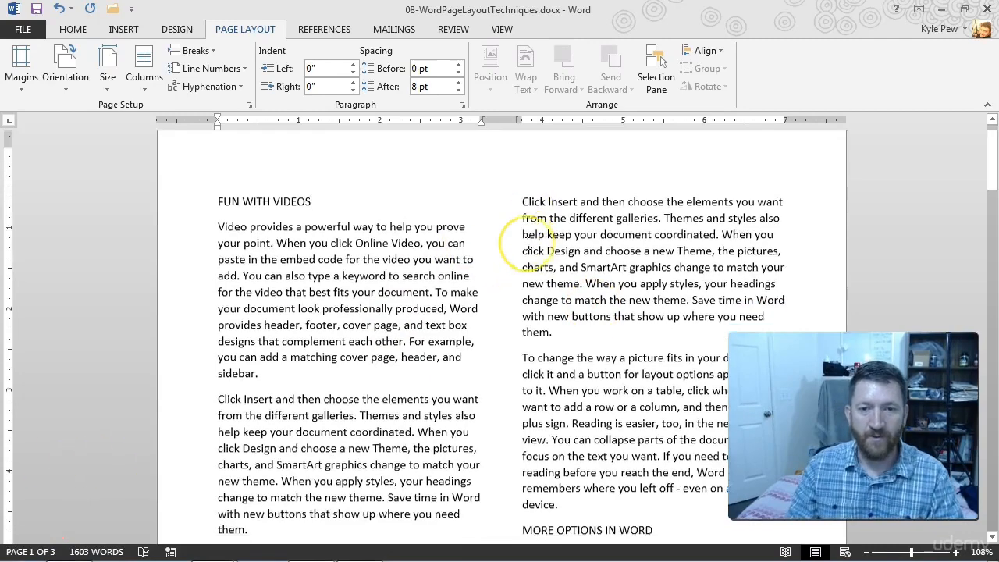
pyautogui.scroll(-15, 528, 244)
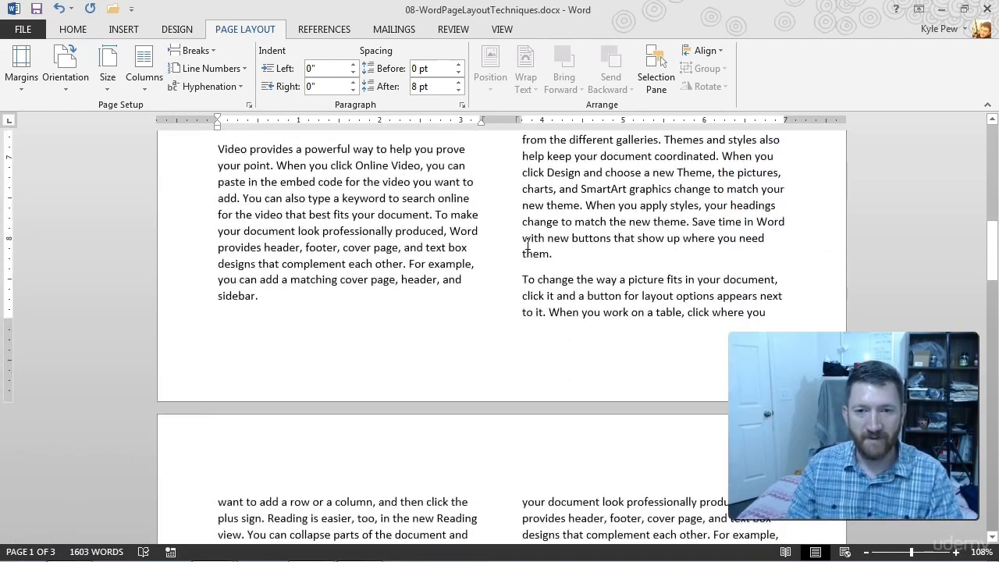
pyautogui.doubleClick(526, 244)
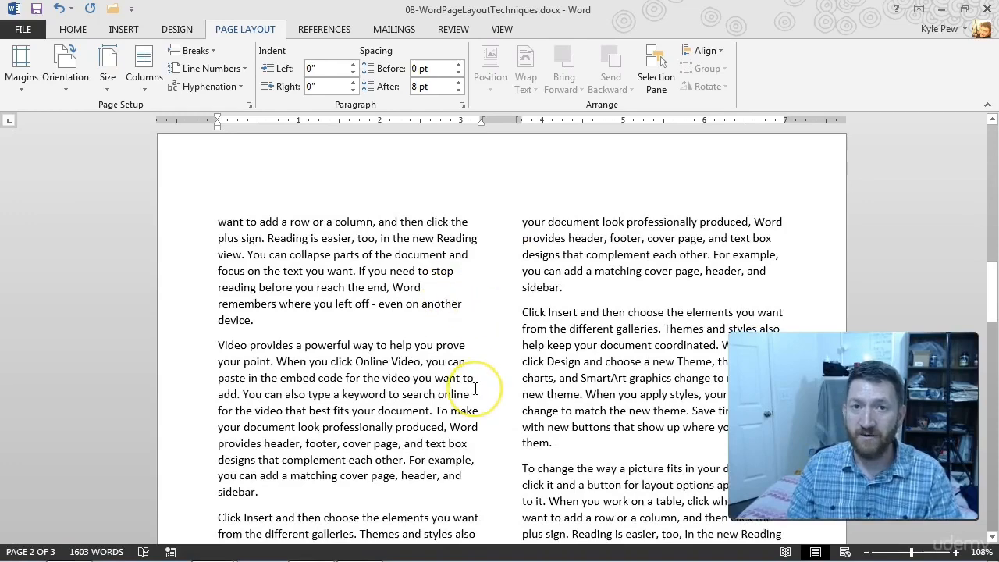
pyautogui.scroll(-5, 461, 383)
pyautogui.scroll(-10, 475, 388)
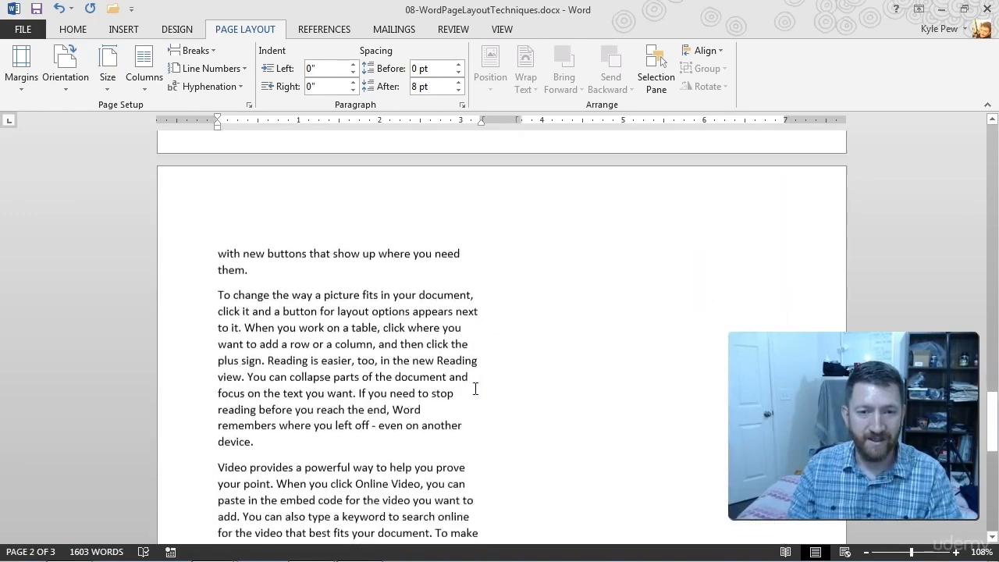
pyautogui.scroll(-7, 394, 279)
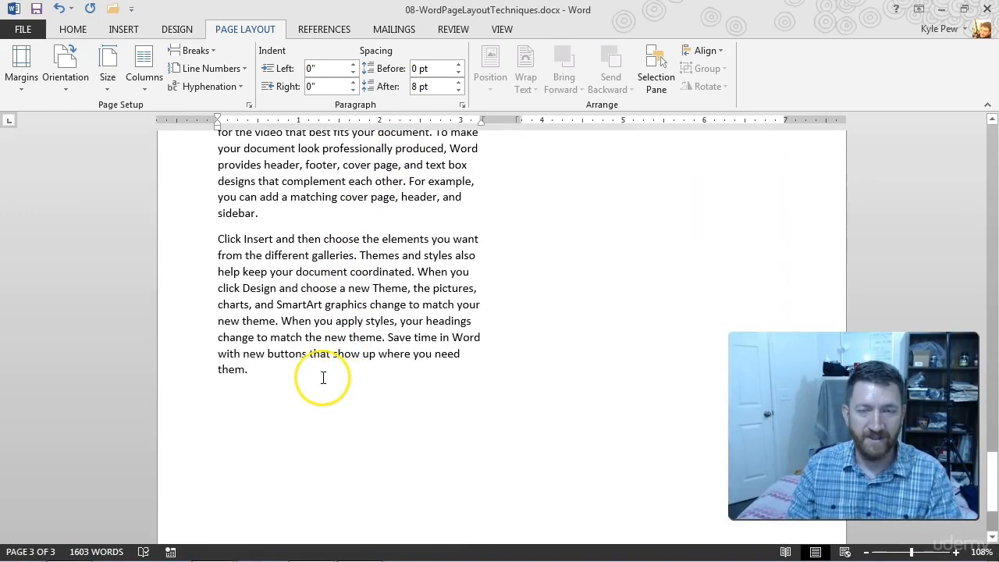
pyautogui.scroll(8, 324, 378)
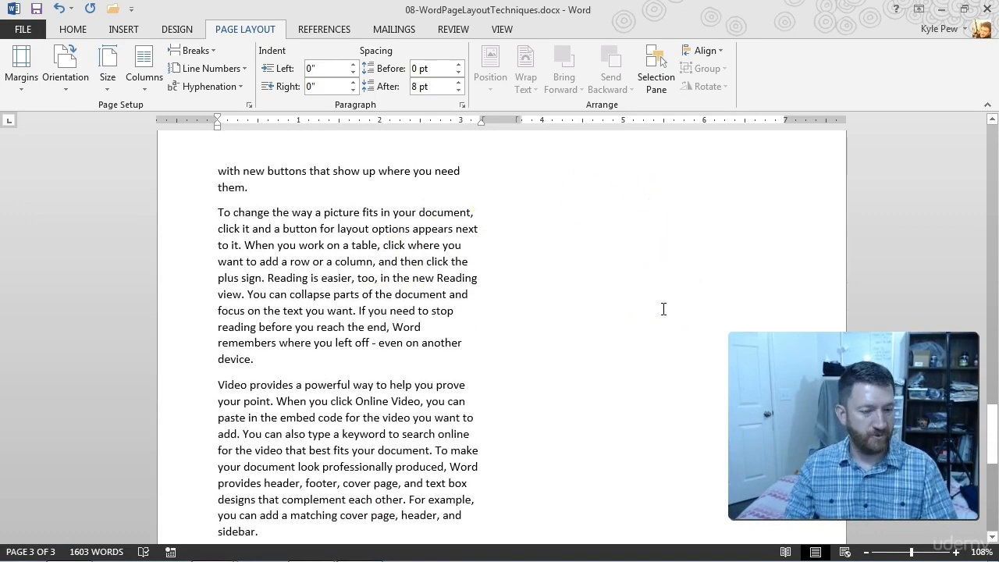
pyautogui.scroll(-7, 410, 364)
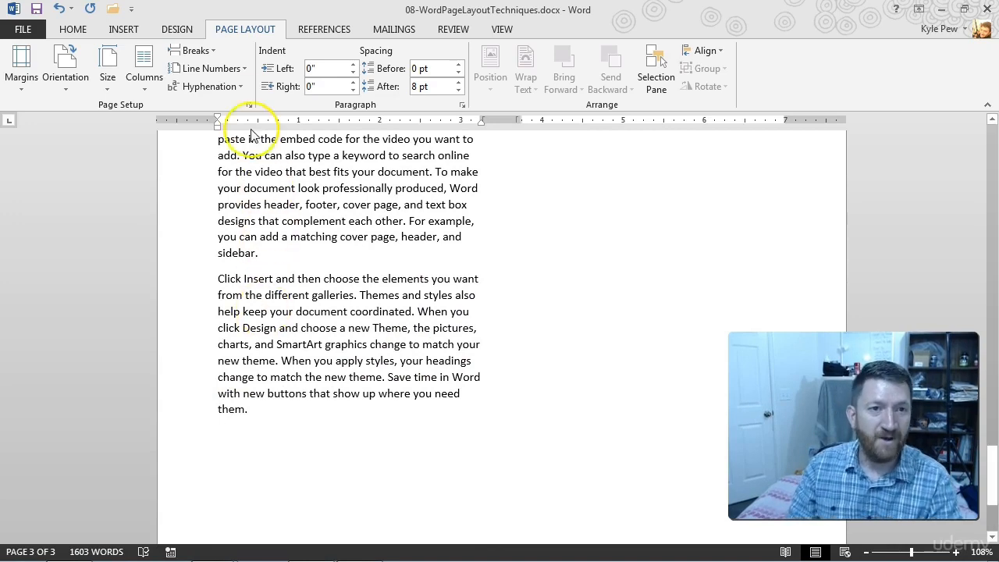
pyautogui.click(241, 28)
pyautogui.moveTo(241, 28); pyautogui.dragTo(270, 9)
pyautogui.moveTo(157, 86); pyautogui.dragTo(196, 169)
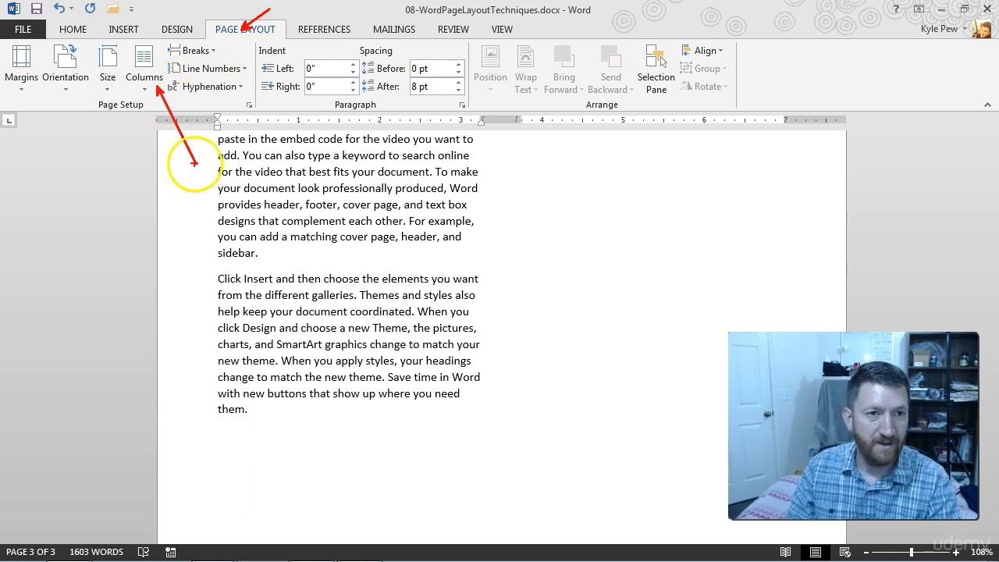
pyautogui.press('Escape')
# Try the Left column preset on the document and switch back to the Two preset.
pyautogui.click(146, 88)
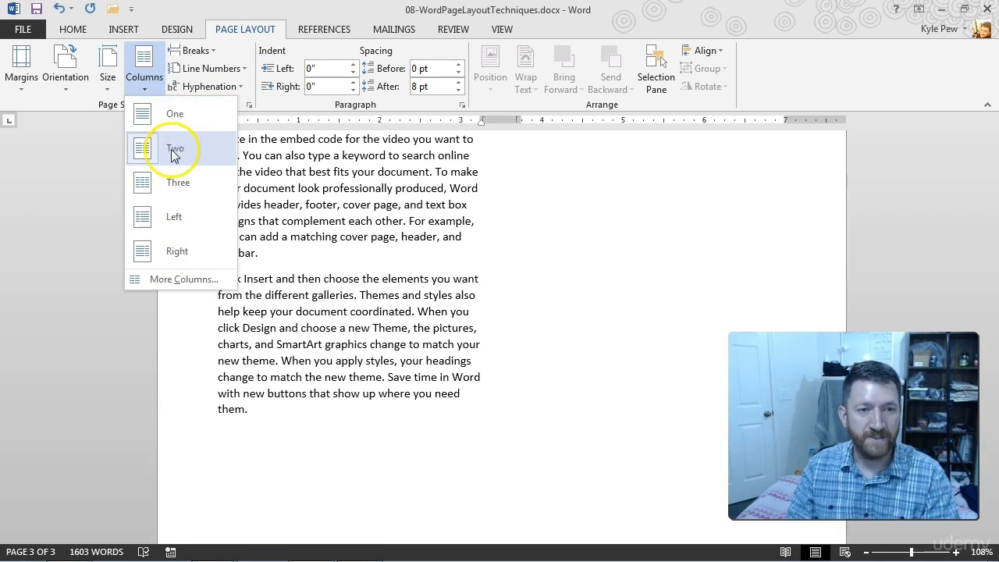
pyautogui.click(176, 224)
pyautogui.scroll(8, 382, 307)
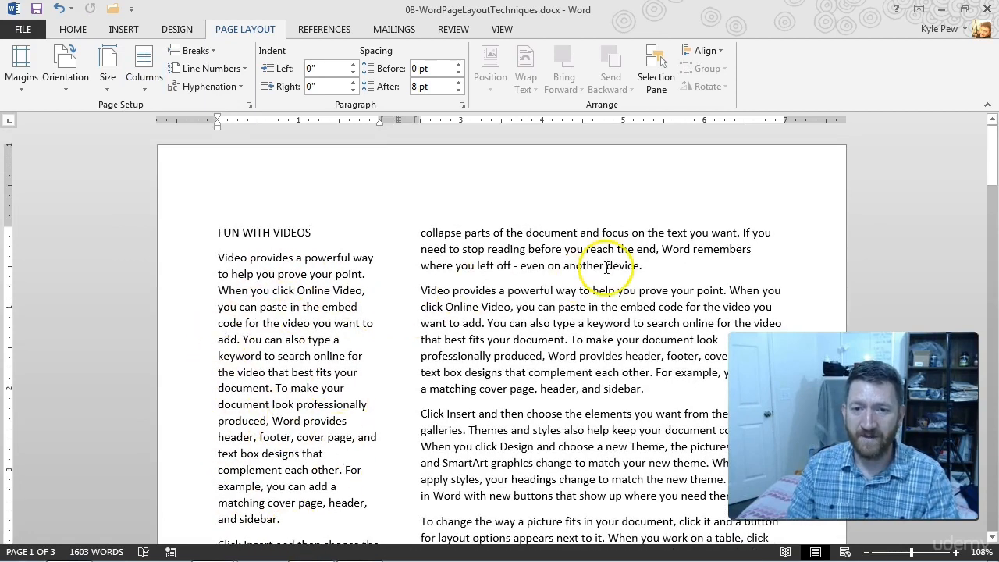
pyautogui.click(145, 74)
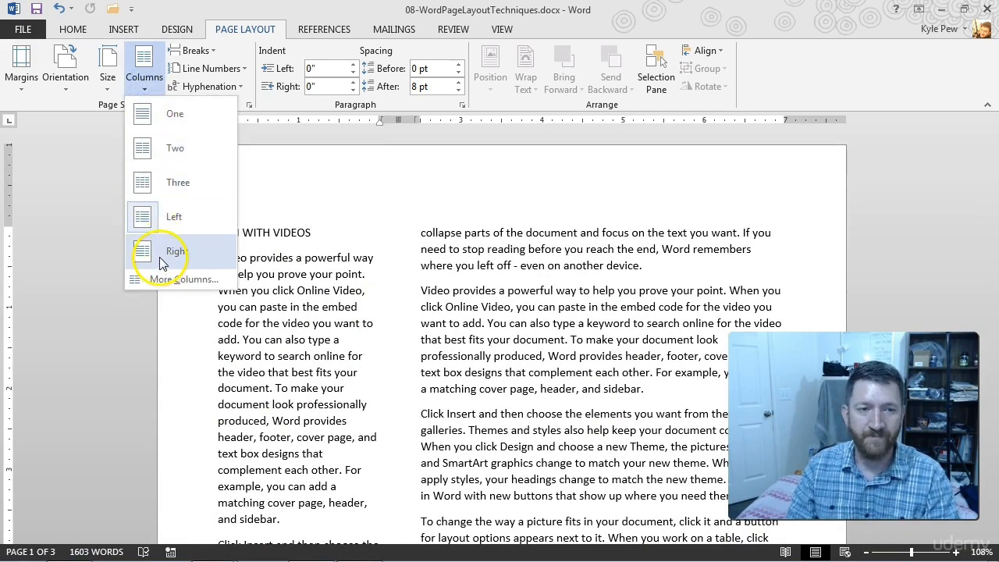
pyautogui.click(173, 156)
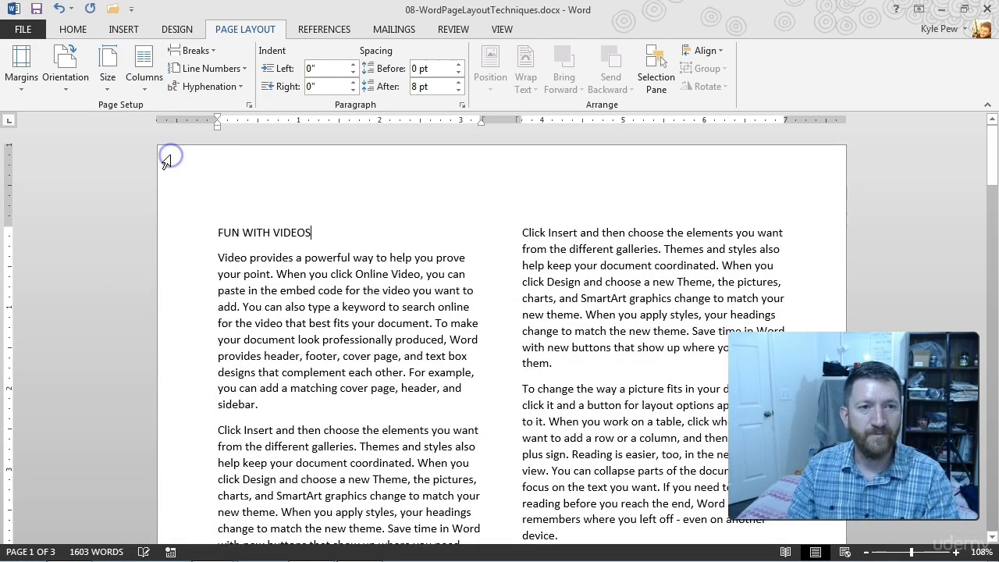
# Add a line between the two columns for the whole document and check it on the following page.
pyautogui.click(145, 74)
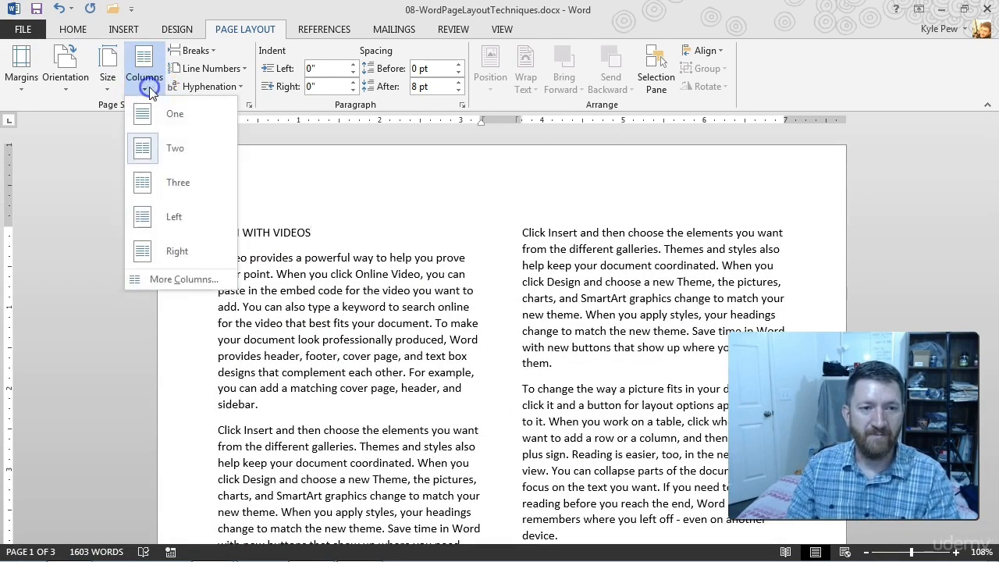
pyautogui.click(176, 280)
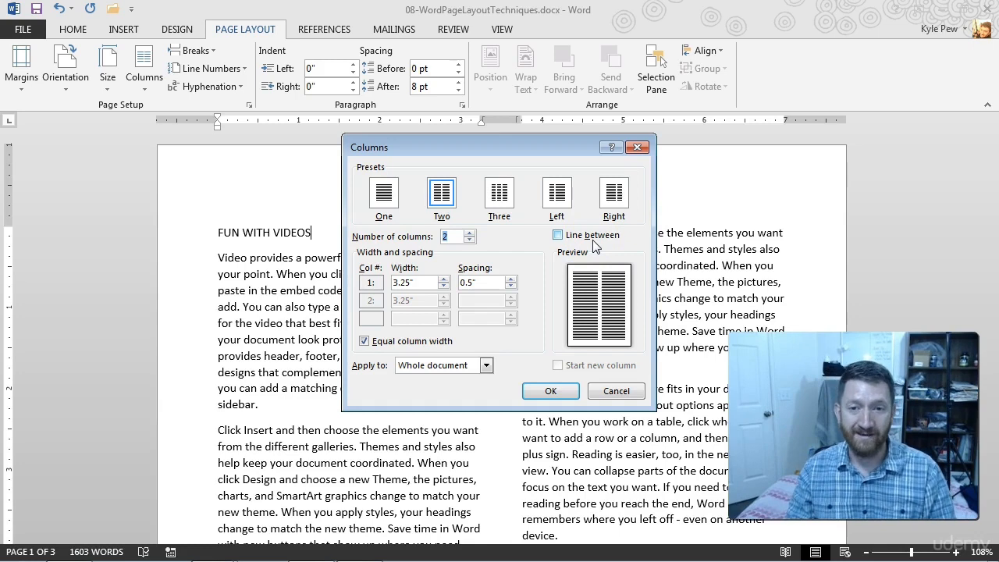
pyautogui.click(558, 236)
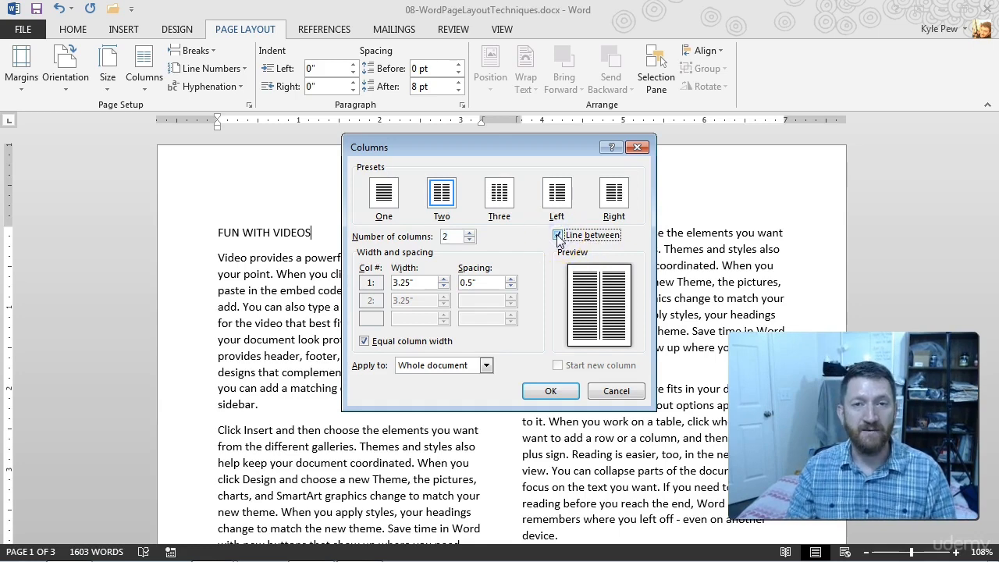
pyautogui.click(550, 389)
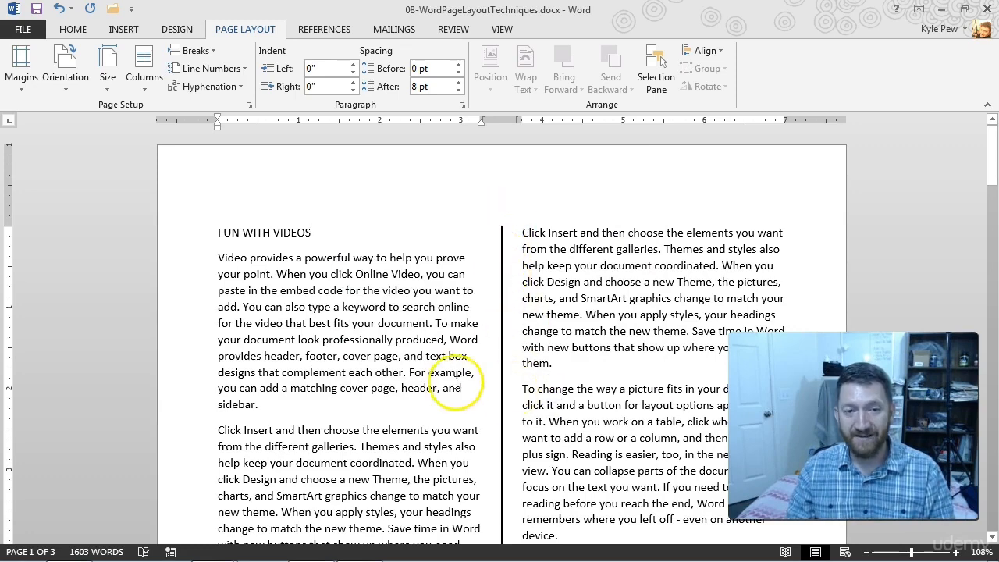
pyautogui.scroll(-15, 448, 380)
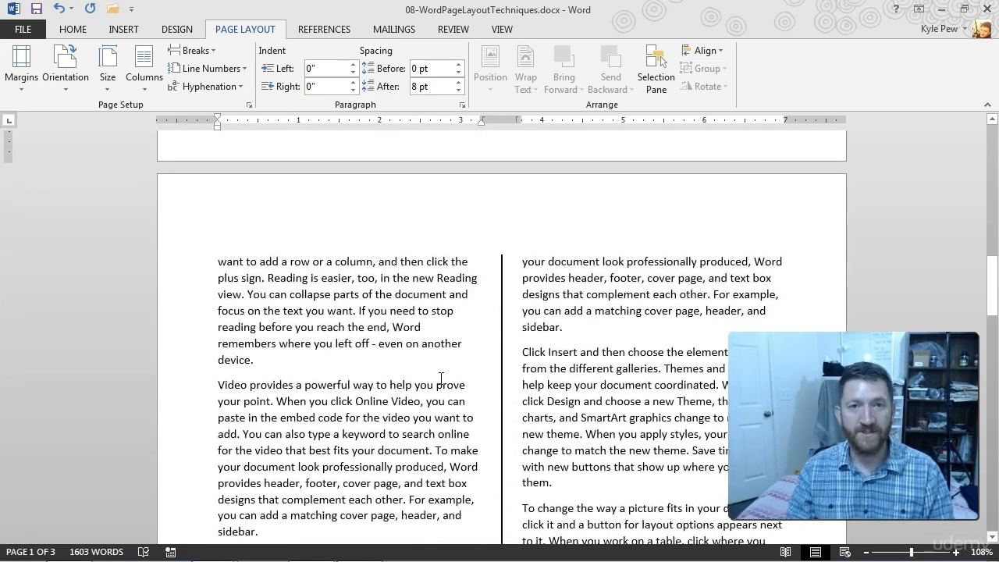
pyautogui.scroll(-2, 441, 379)
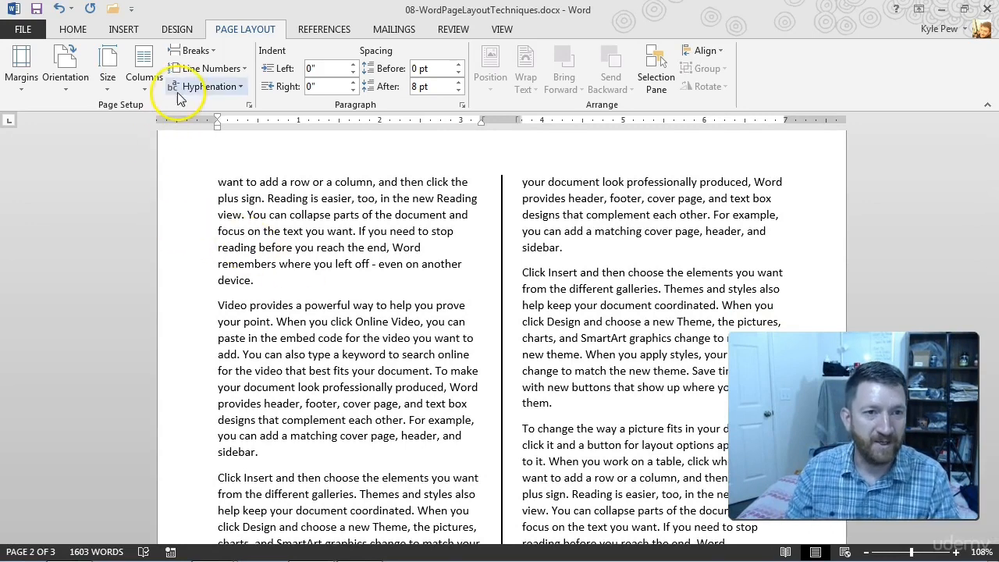
# Review the custom column options for number, width, spacing and equal column width, and close them without making changes.
pyautogui.click(149, 84)
pyautogui.click(152, 274)
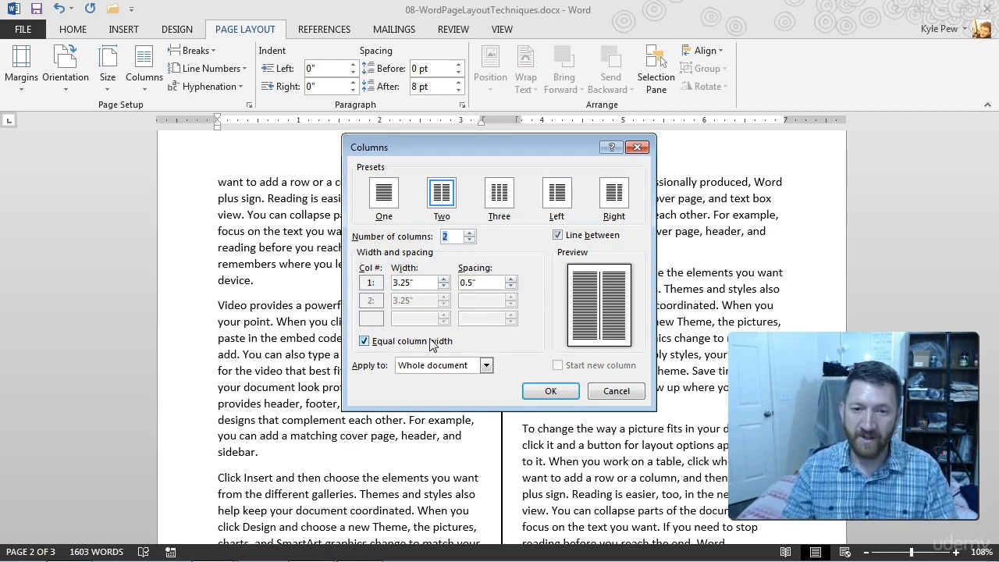
pyautogui.click(616, 390)
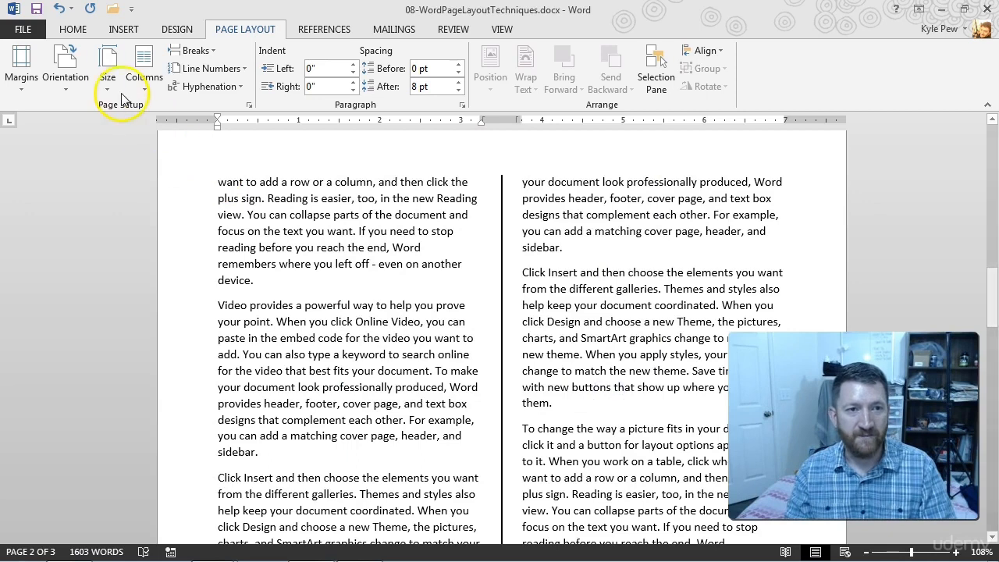
pyautogui.click(134, 82)
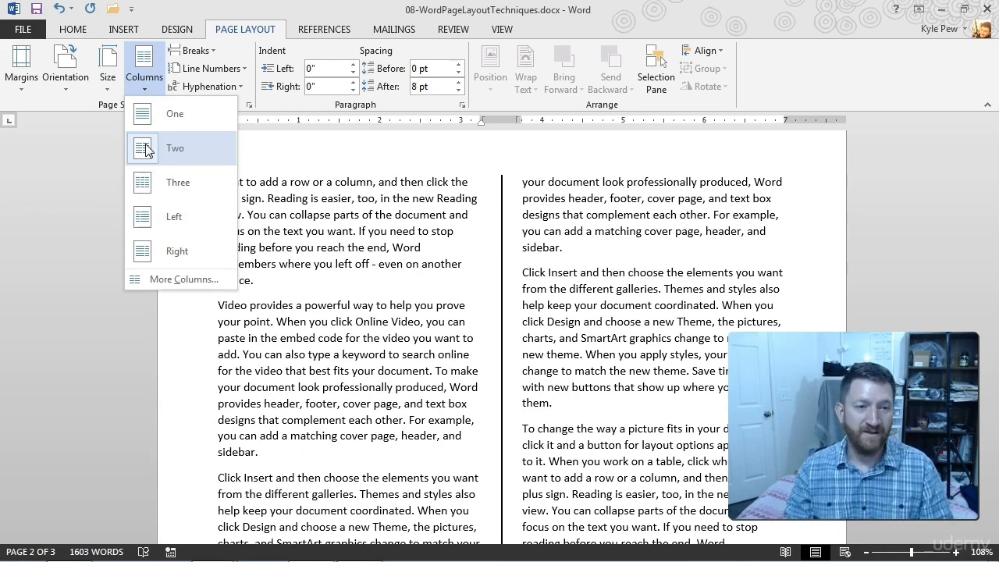
pyautogui.click(165, 281)
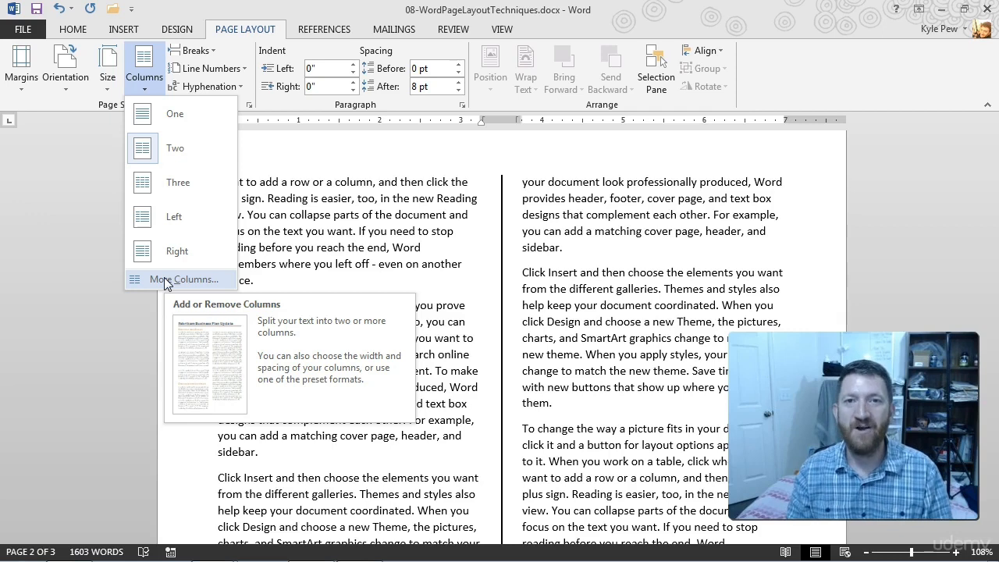
pyautogui.press('Escape')
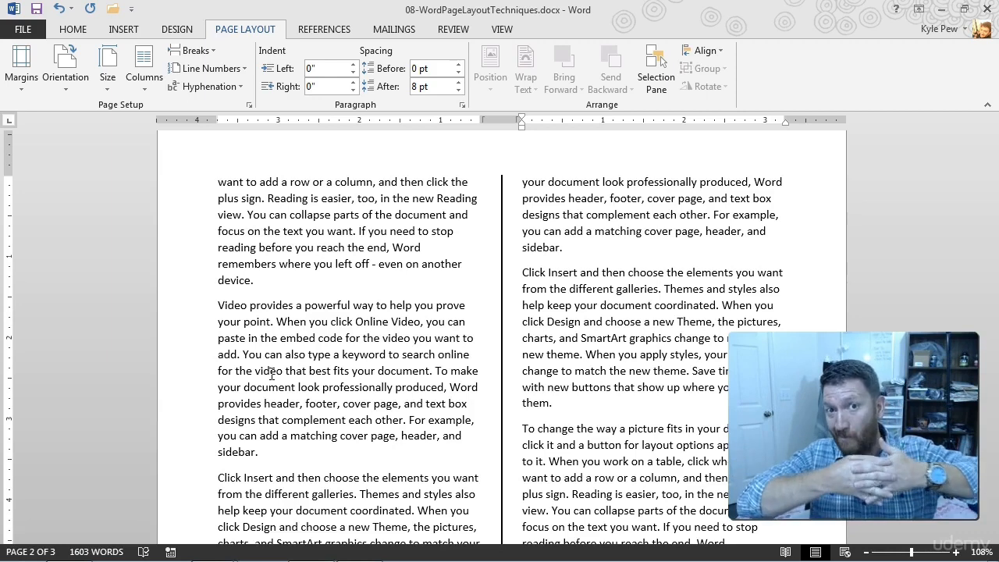
# Undo the last three column changes: the line between, the return to the Two preset and the Left preset.
pyautogui.click(435, 272)
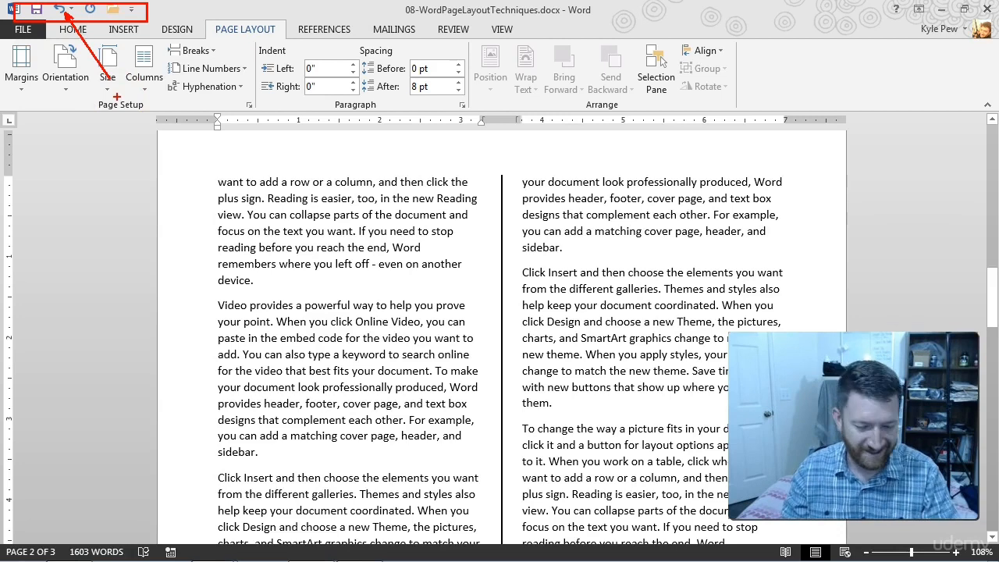
pyautogui.press('Escape')
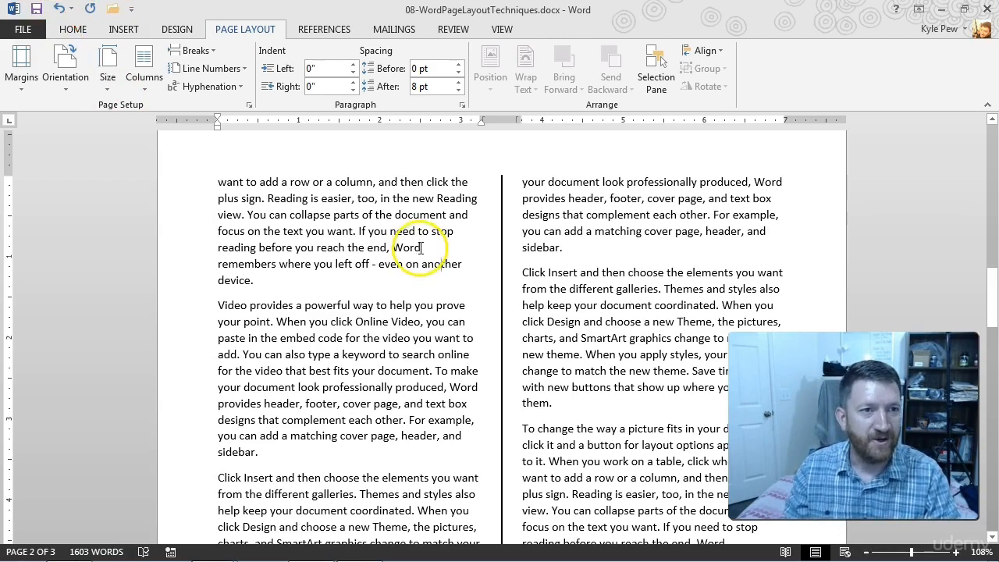
pyautogui.click(59, 10)
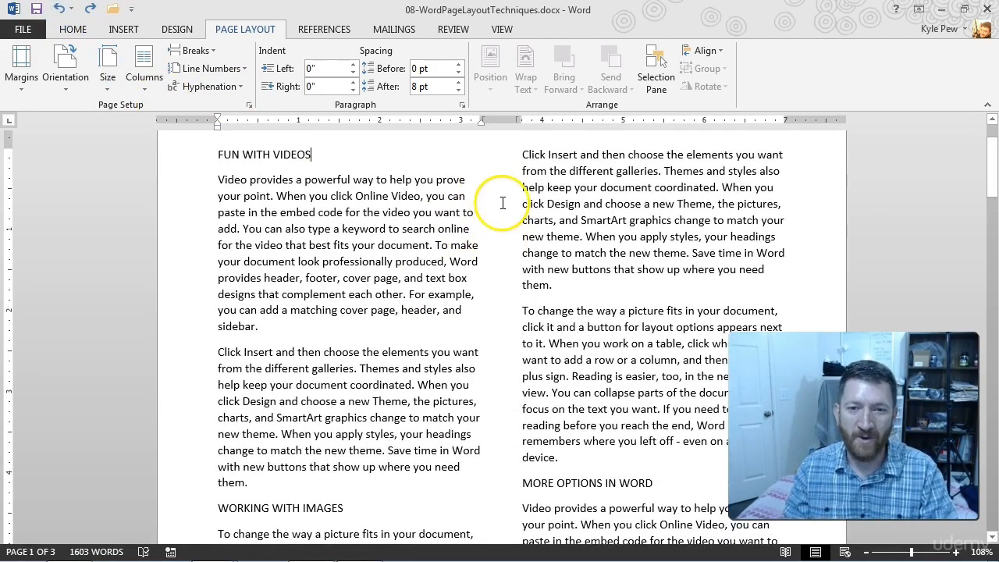
pyautogui.click(59, 11)
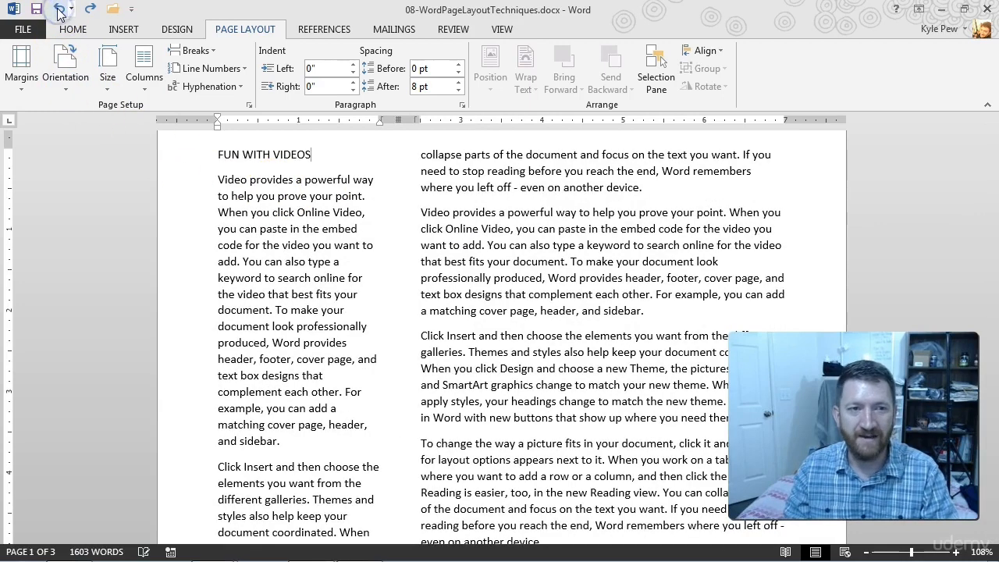
pyautogui.click(59, 10)
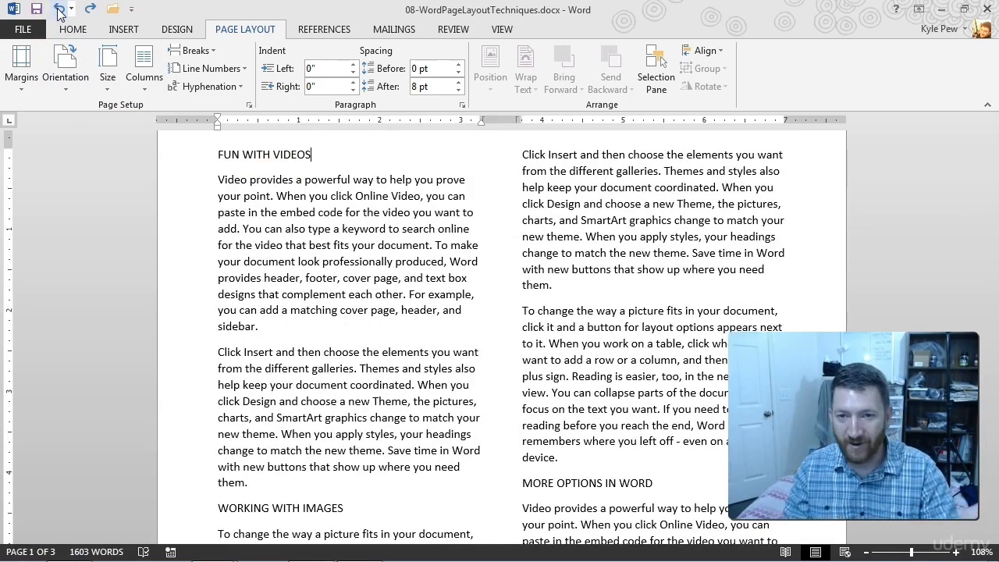
# Undo the remaining two-column layout change on the document text.
pyautogui.click(60, 11)
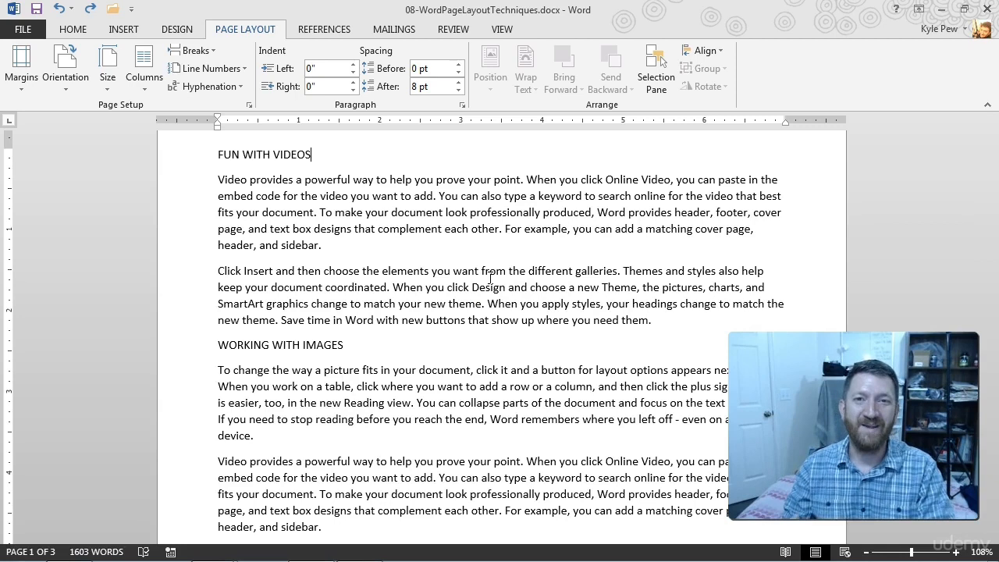
pyautogui.click(566, 292)
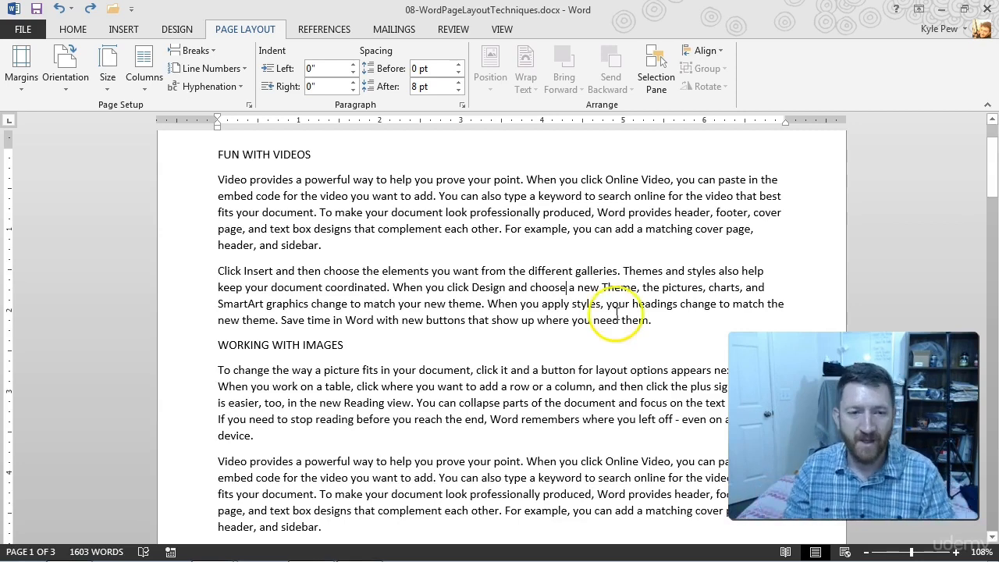
# Examine where the first page ends and where the headings FUN WITH VIDEOS, WORKING WITH IMAGES and MORE OPTIONS IN WORD fall.
pyautogui.scroll(-15, 680, 421)
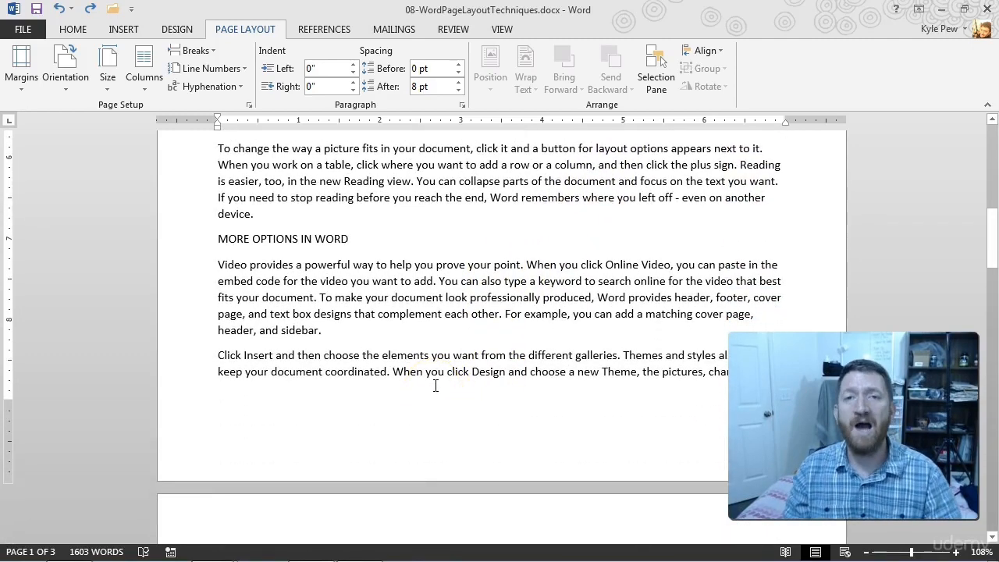
pyautogui.scroll(-6, 434, 384)
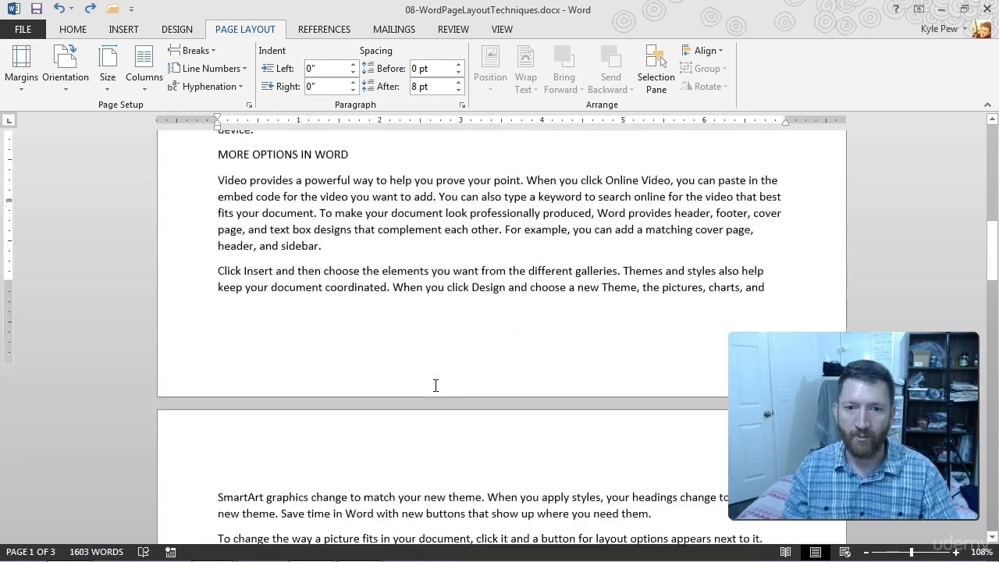
pyautogui.click(432, 350)
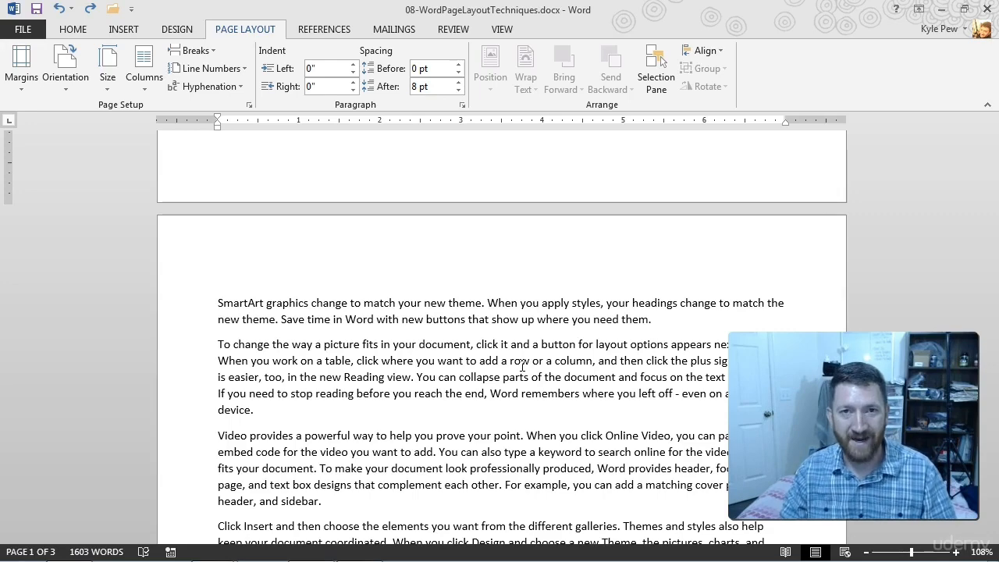
pyautogui.scroll(10, 446, 379)
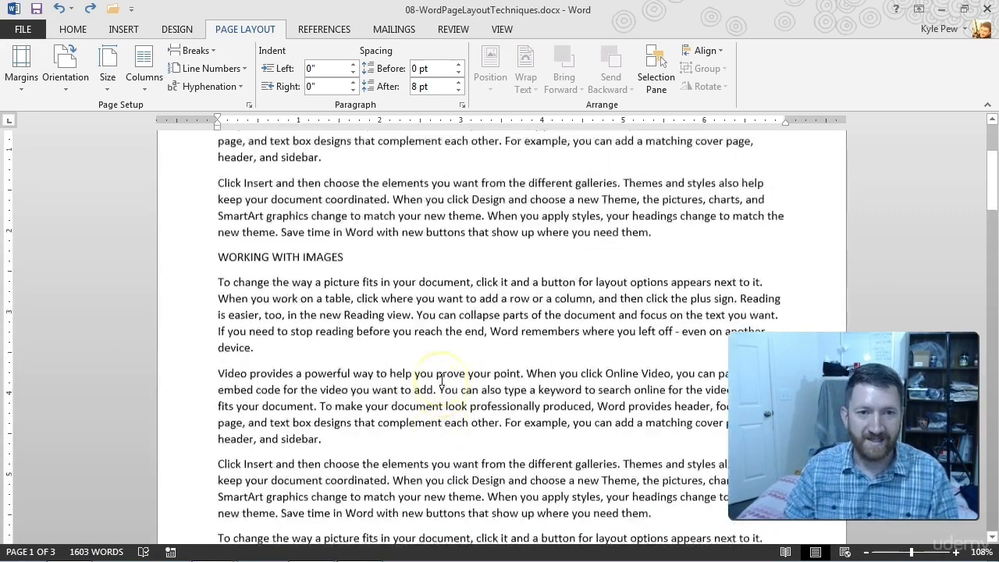
pyautogui.scroll(4, 441, 380)
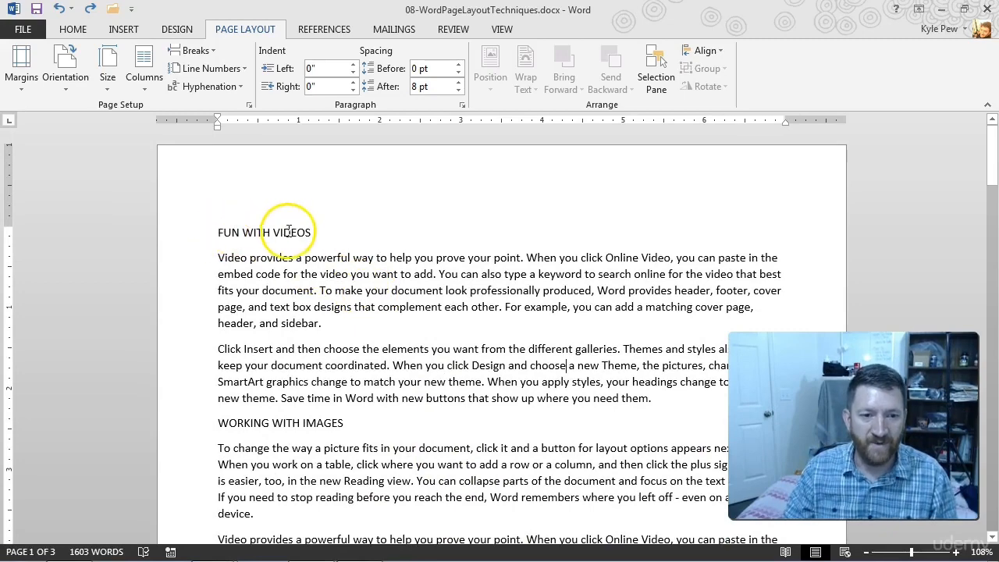
pyautogui.scroll(-3, 360, 425)
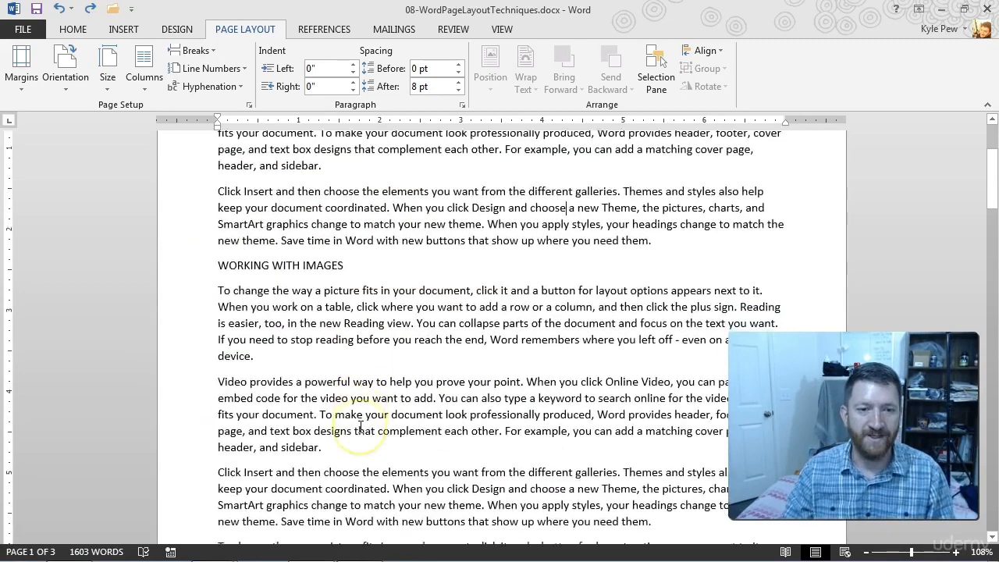
pyautogui.scroll(-9, 360, 425)
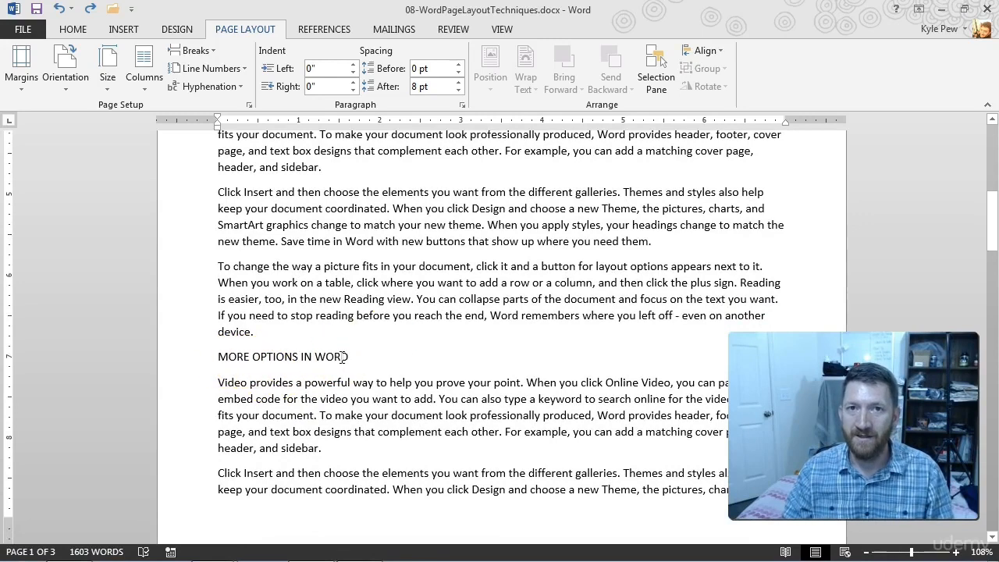
pyautogui.scroll(10, 361, 437)
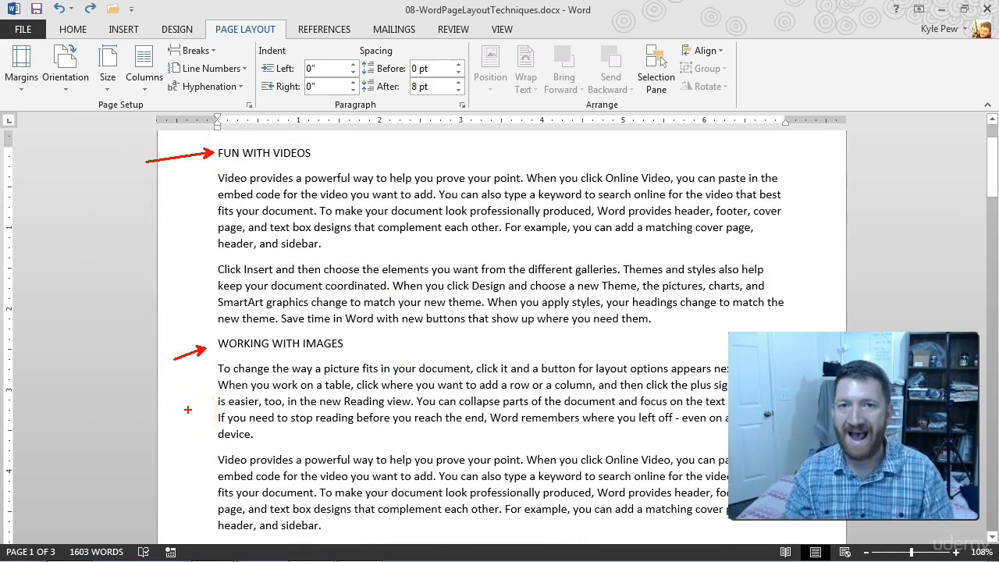
pyautogui.scroll(-7, 422, 271)
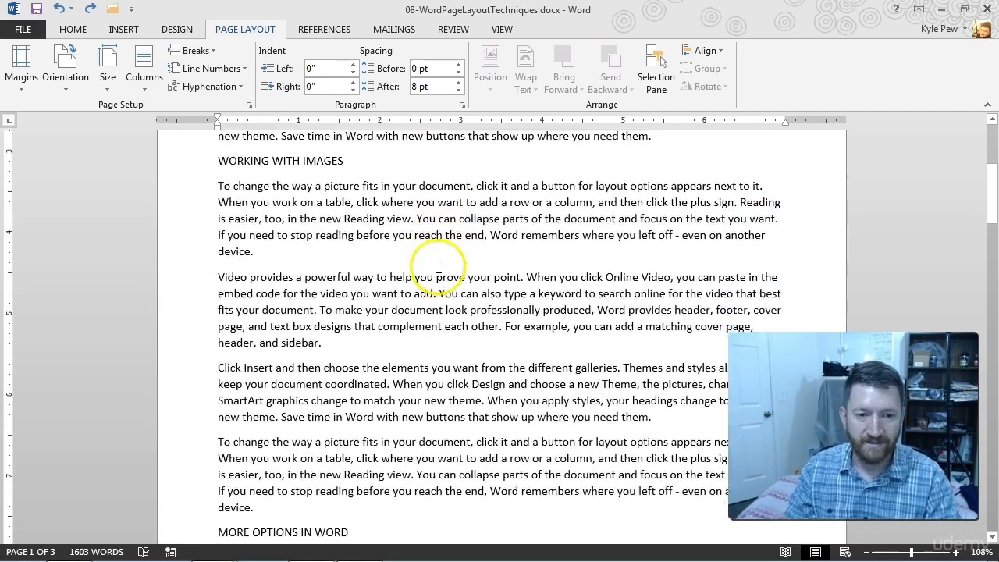
pyautogui.hotkey('ctrl', '2')
pyautogui.moveTo(209, 356); pyautogui.dragTo(164, 356)
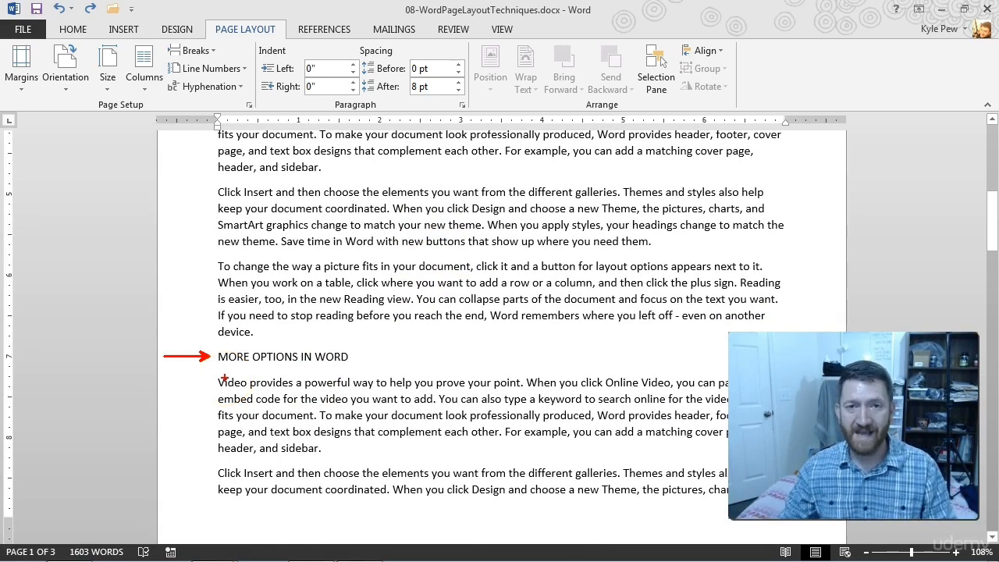
pyautogui.rightClick(289, 373)
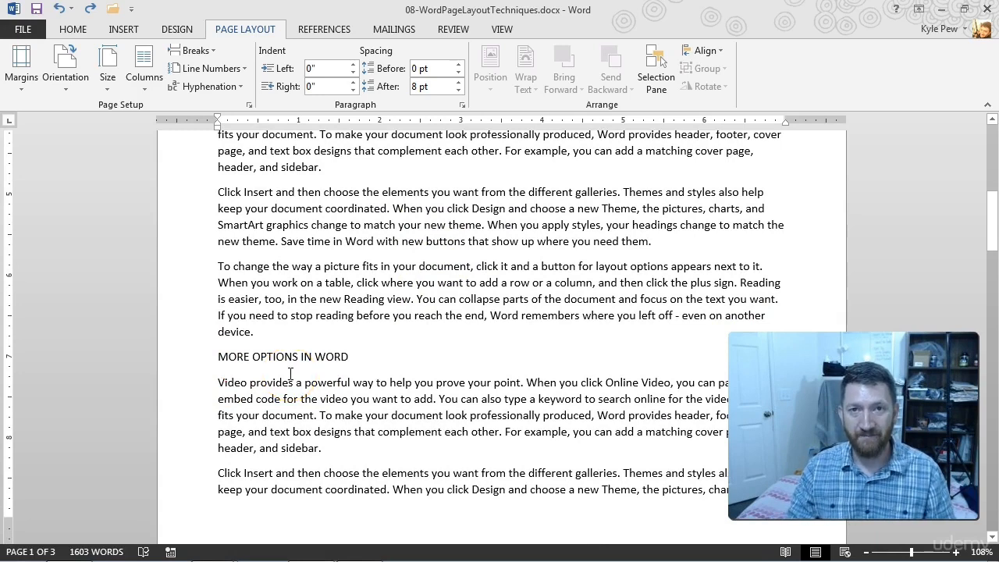
# Try a page break before the MORE OPTIONS IN WORD heading, check where the heading lands, and undo the break.
pyautogui.click(216, 355)
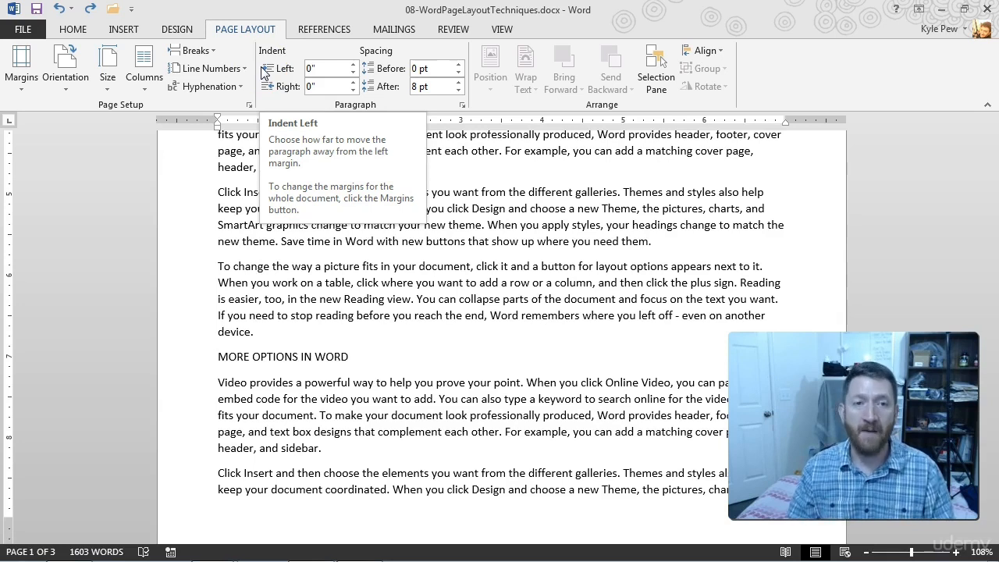
pyautogui.click(216, 53)
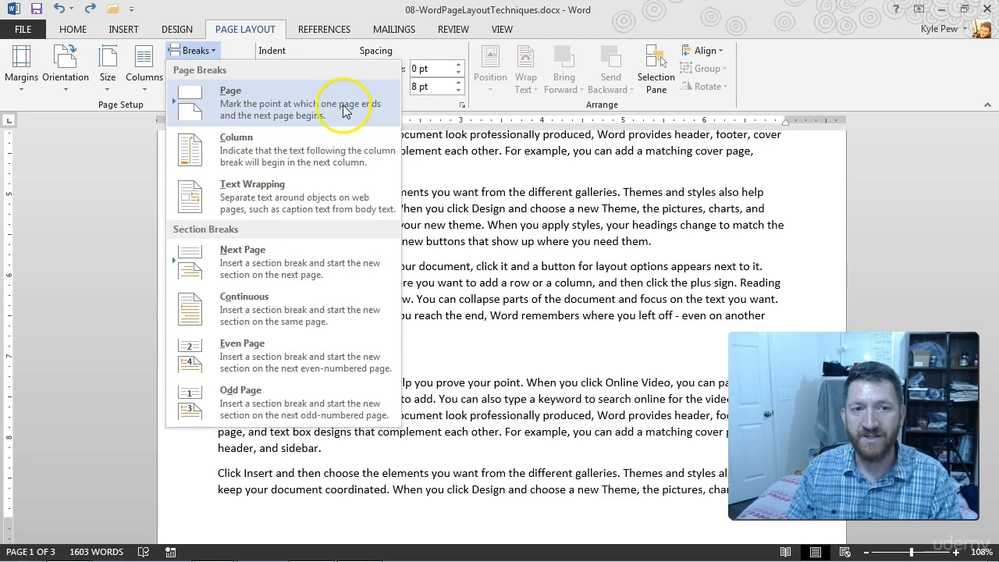
pyautogui.click(463, 200)
pyautogui.click(216, 356)
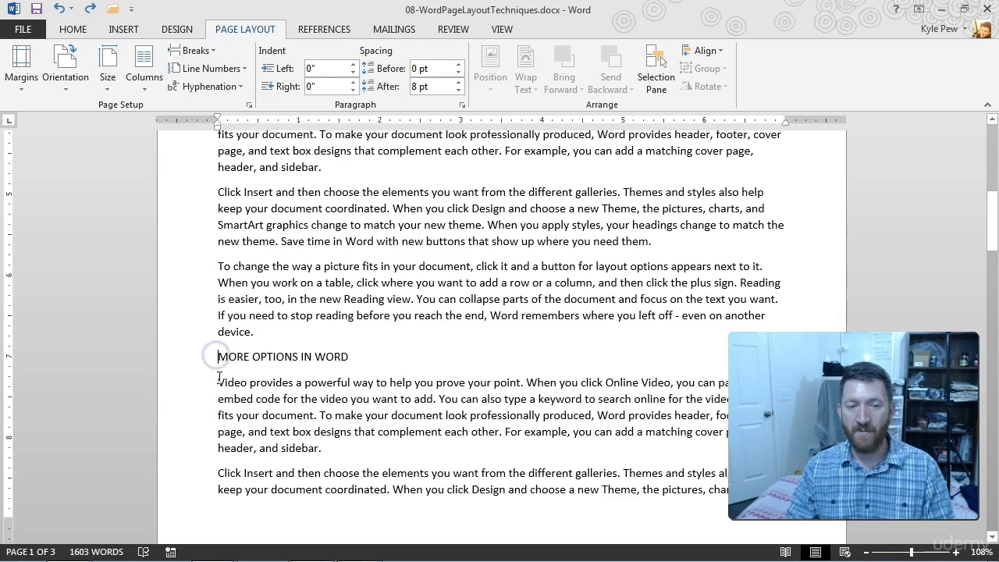
pyautogui.click(204, 52)
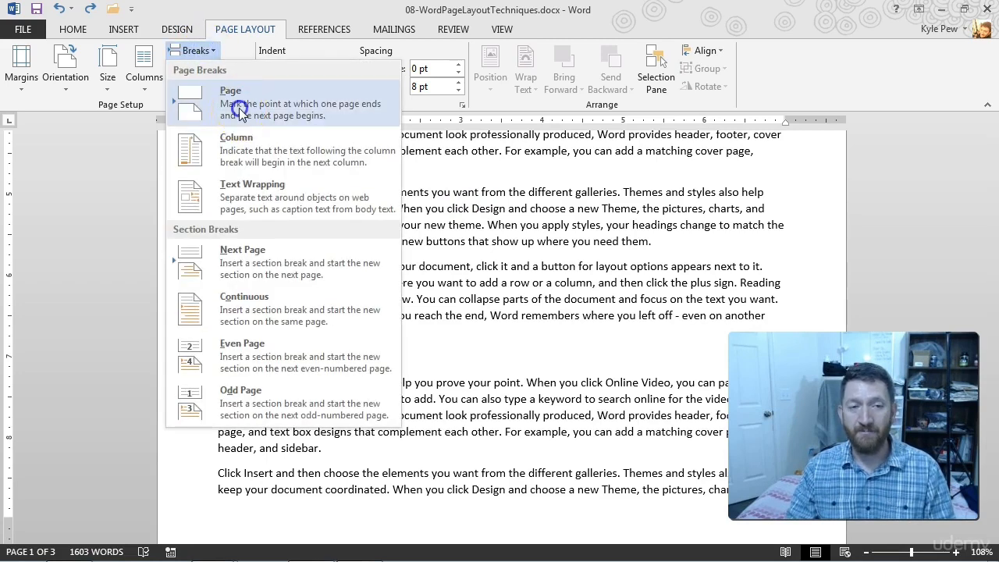
pyautogui.click(241, 114)
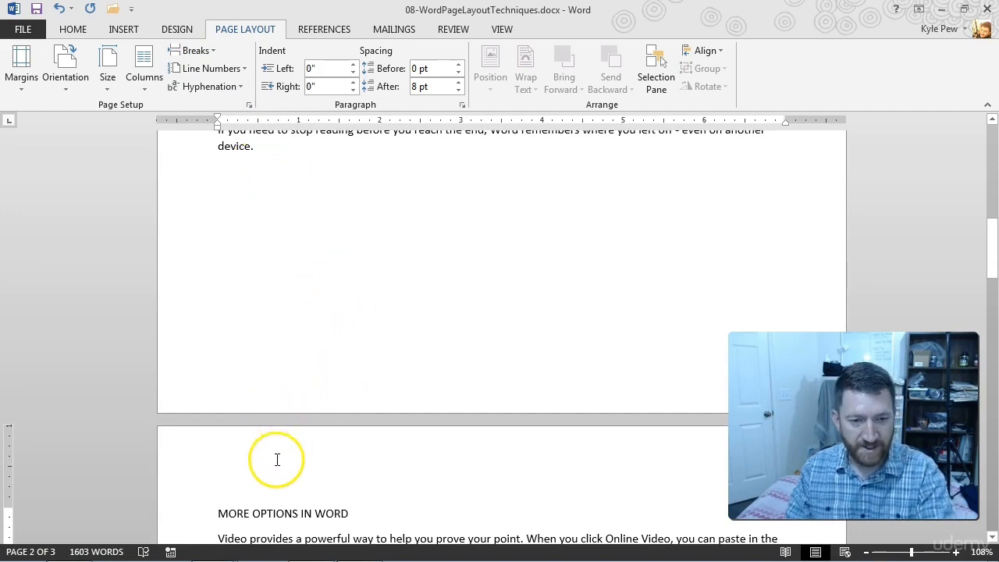
pyautogui.moveTo(219, 512)
pyautogui.mouseDown()
pyautogui.moveTo(205, 517)
pyautogui.moveTo(80, 461)
pyautogui.mouseUp()
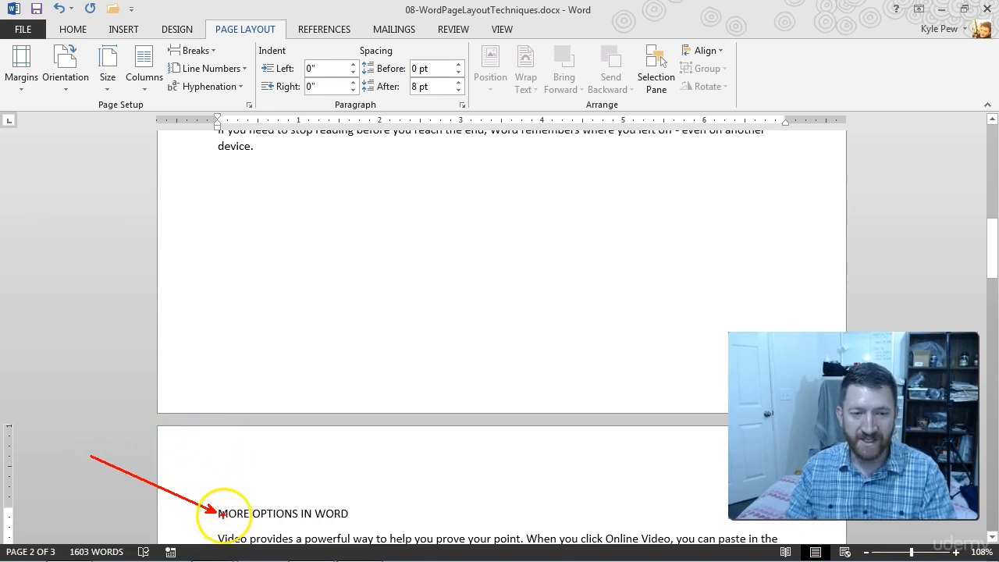
pyautogui.moveTo(217, 157); pyautogui.dragTo(794, 326)
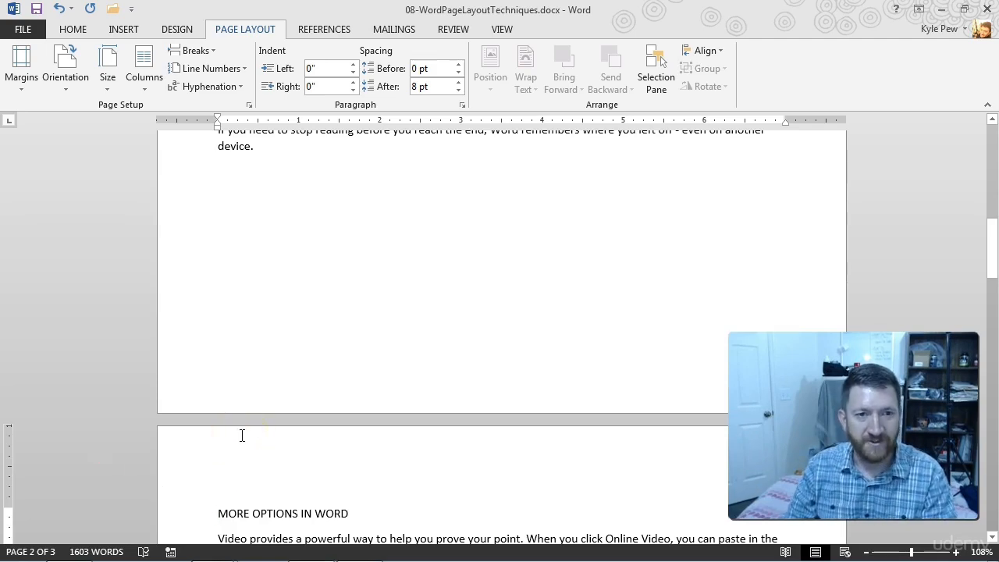
pyautogui.hotkey('ctrl', 'z')
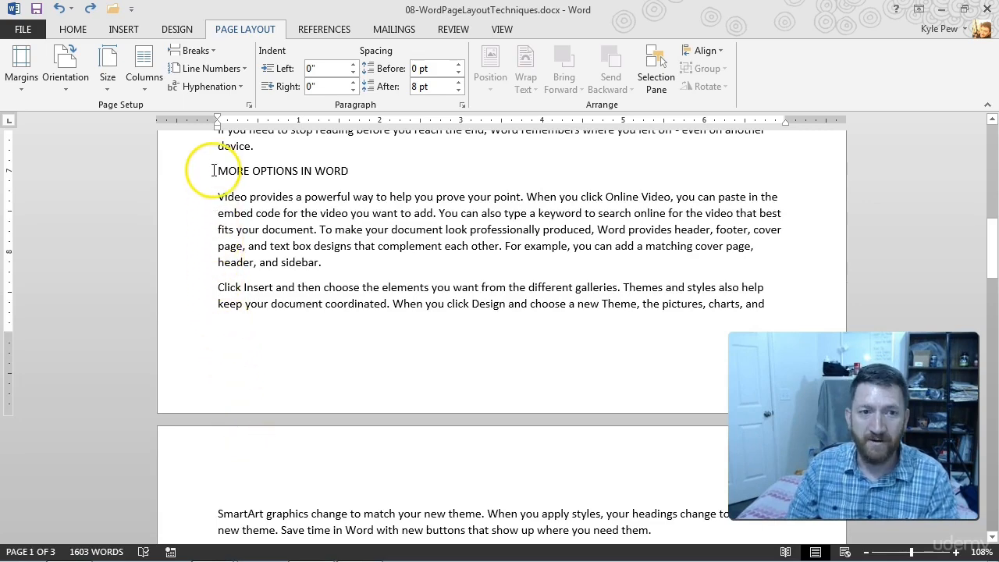
# Repeat the page break in front of the MORE OPTIONS IN WORD heading and undo it again.
pyautogui.click(217, 169)
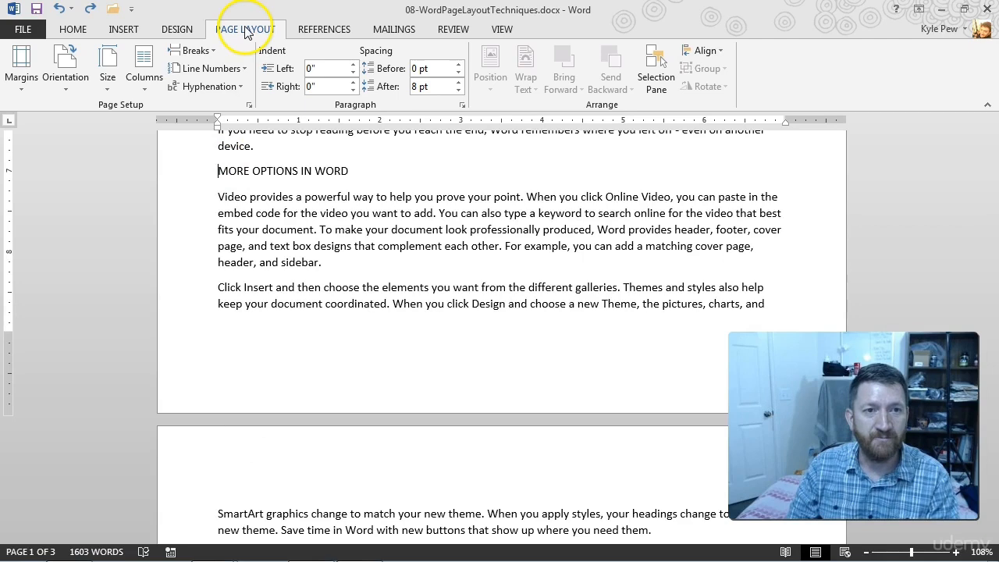
pyautogui.click(195, 50)
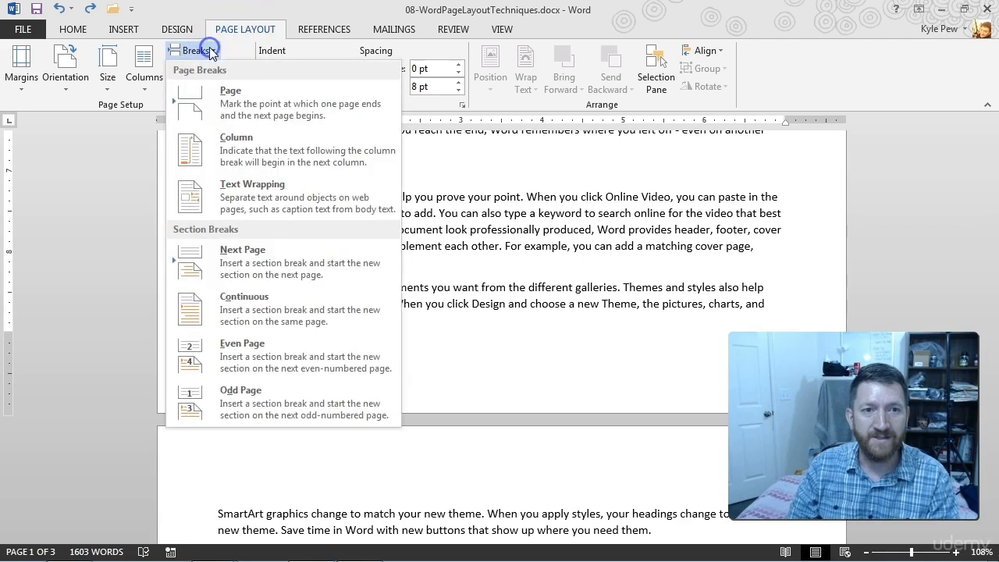
pyautogui.click(230, 104)
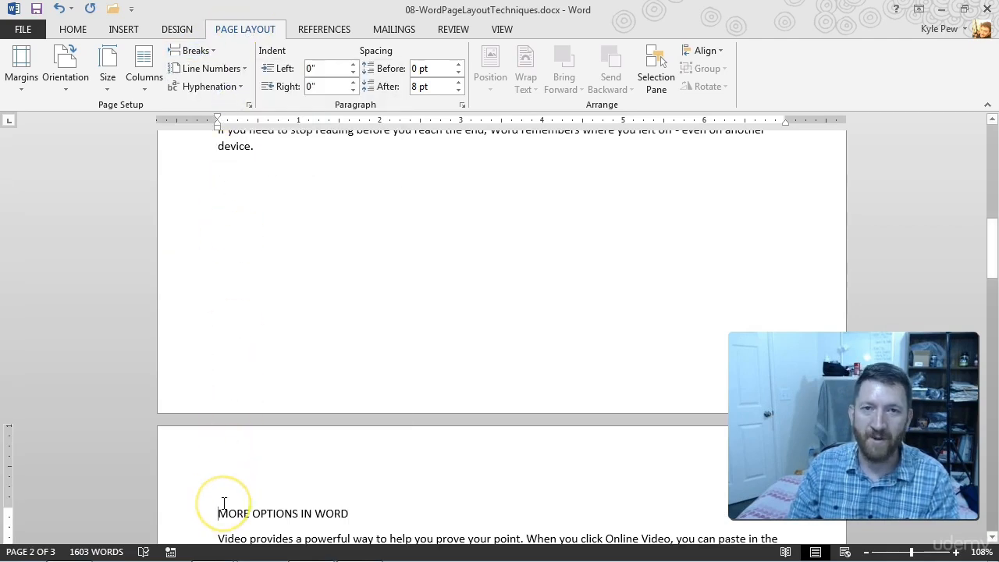
pyautogui.hotkey('ctrl', 'z')
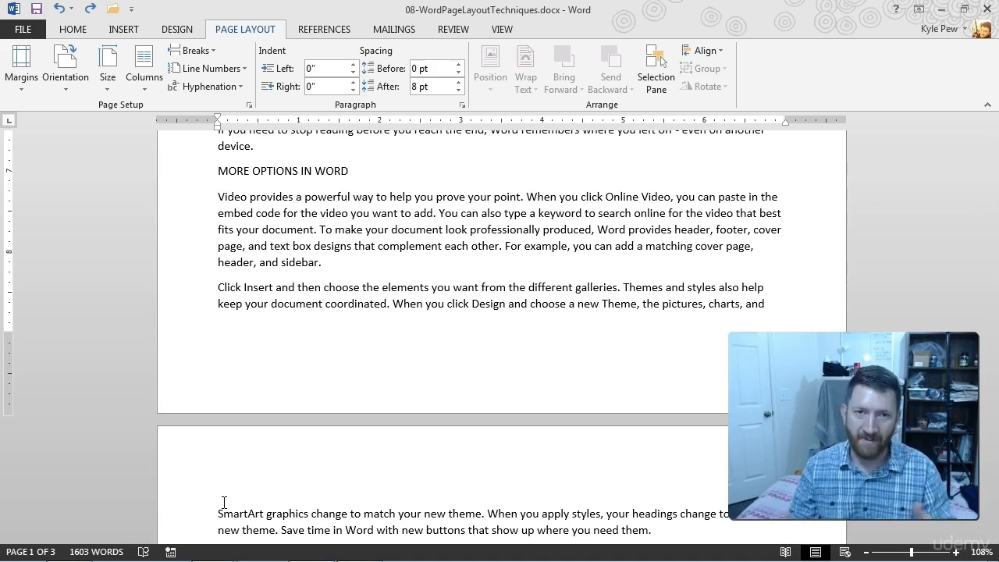
# Insert a page break directly before the MORE OPTIONS IN WORD heading.
pyautogui.click(215, 170)
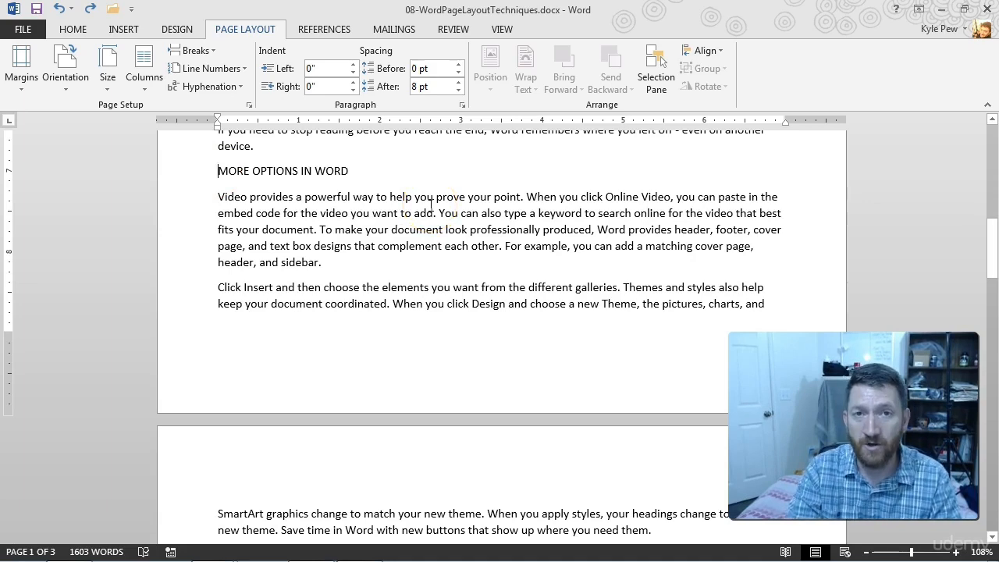
pyautogui.hotkey('ctrl', 'Return')
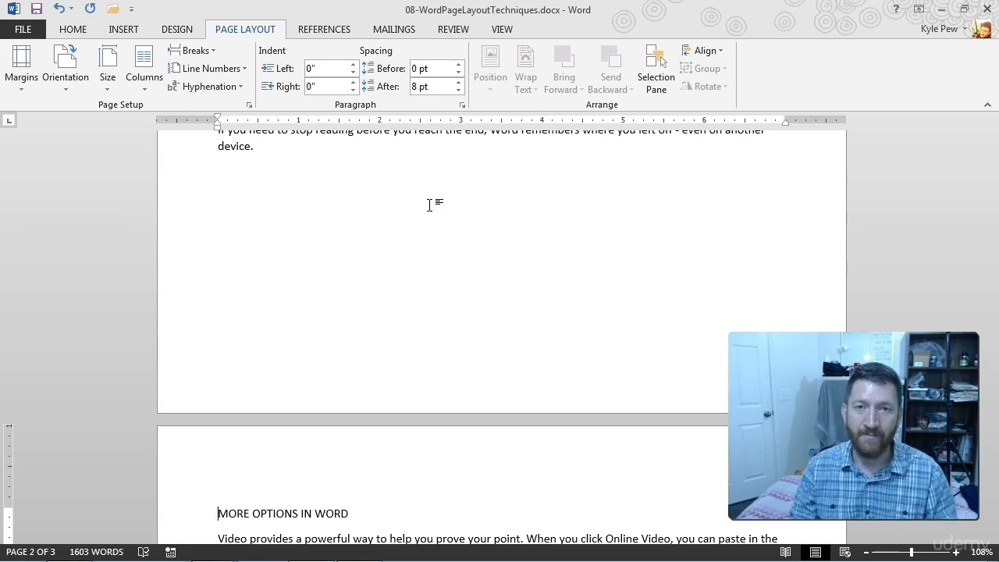
pyautogui.click(426, 212)
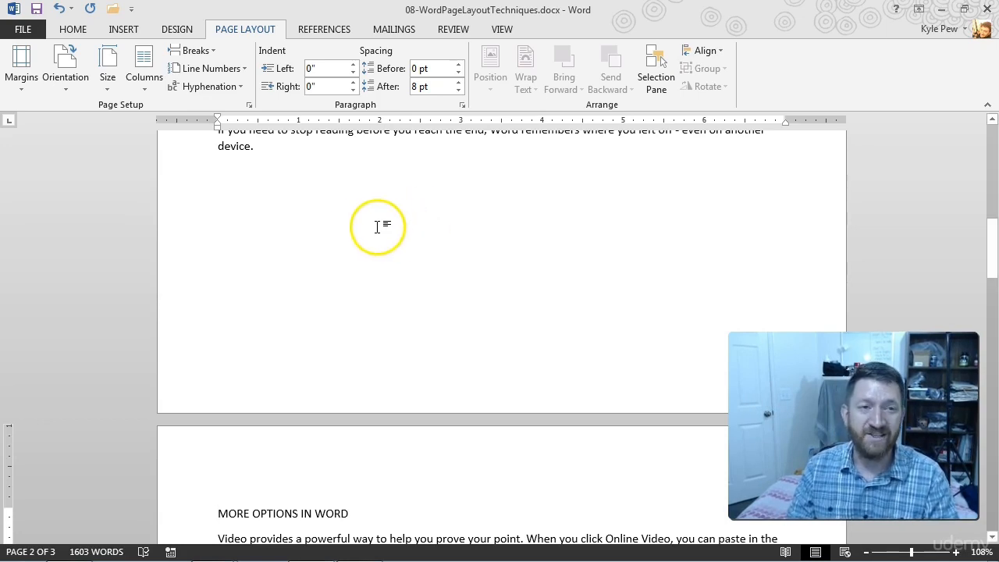
# Show the formatting marks and check the Page Break marker at the end of the first page's text.
pyautogui.click(73, 31)
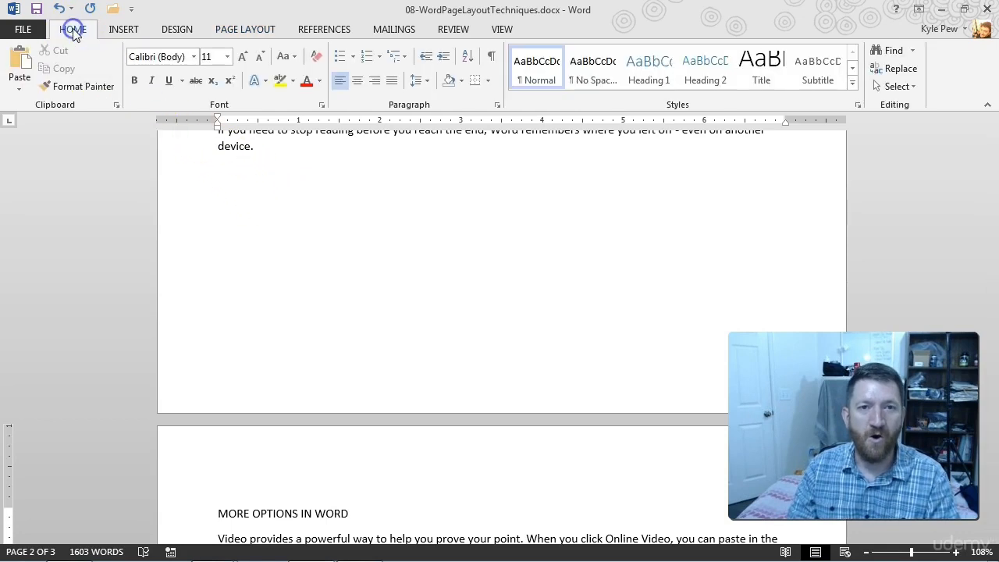
pyautogui.click(491, 58)
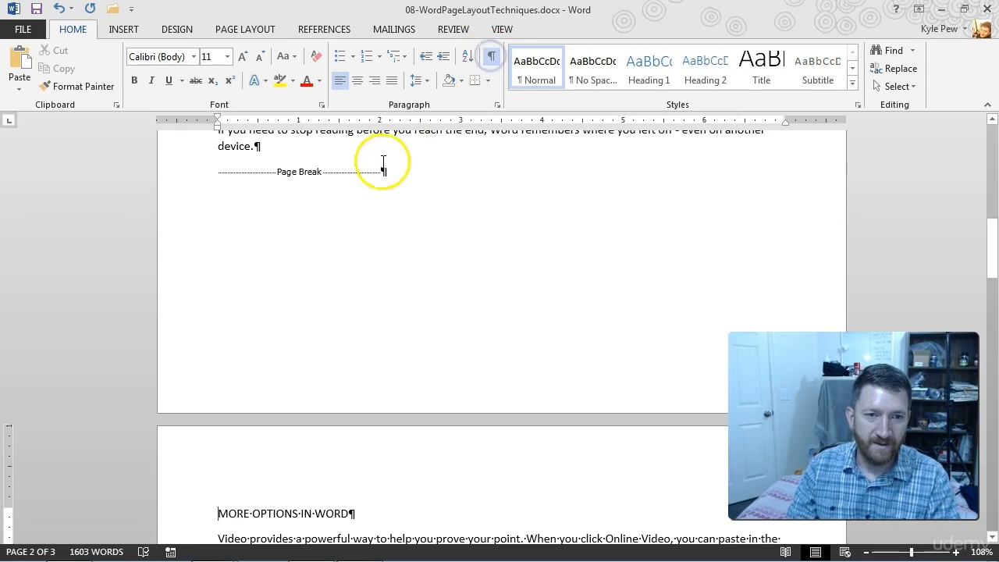
pyautogui.hotkey('ctrl', '2')
pyautogui.moveTo(214, 159)
pyautogui.mouseDown()
pyautogui.moveTo(380, 172)
pyautogui.moveTo(423, 190)
pyautogui.mouseUp()
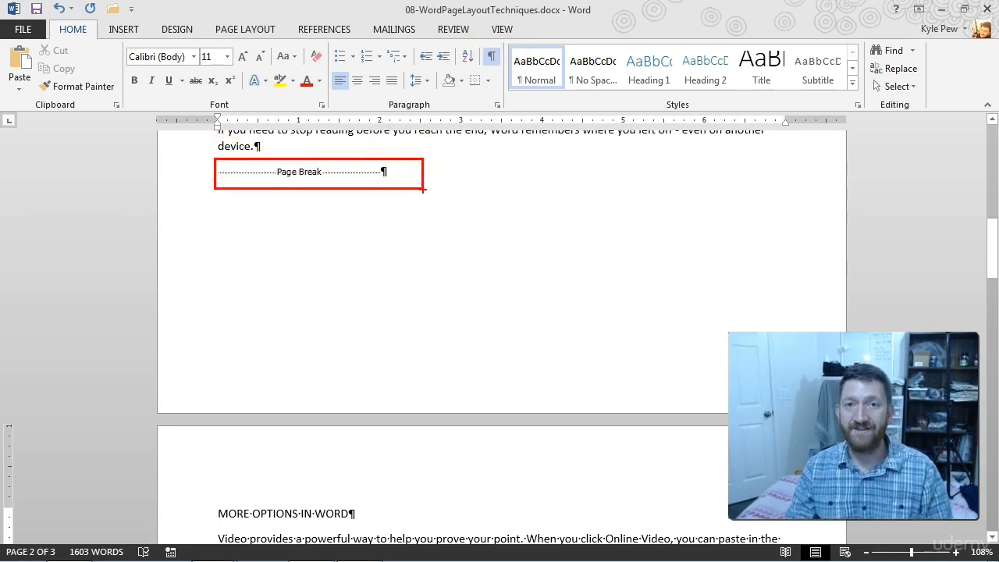
pyautogui.press('Escape')
# Insert a page break before the ARE YOU STILL READING THIS? heading and check its marker on the preceding page.
pyautogui.scroll(-12, 386, 280)
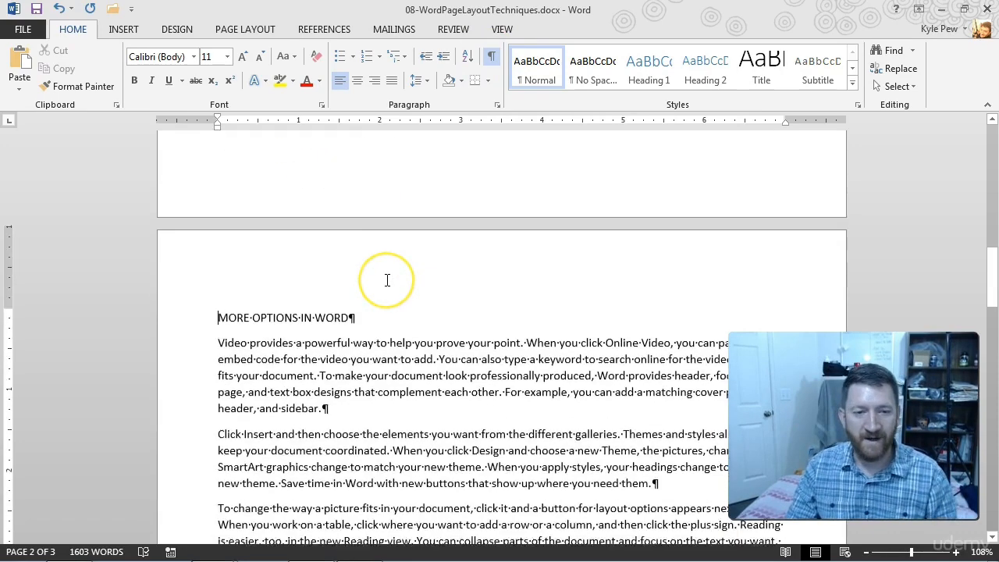
pyautogui.scroll(-2, 386, 280)
pyautogui.click(268, 283)
pyautogui.click(216, 283)
pyautogui.click(368, 284)
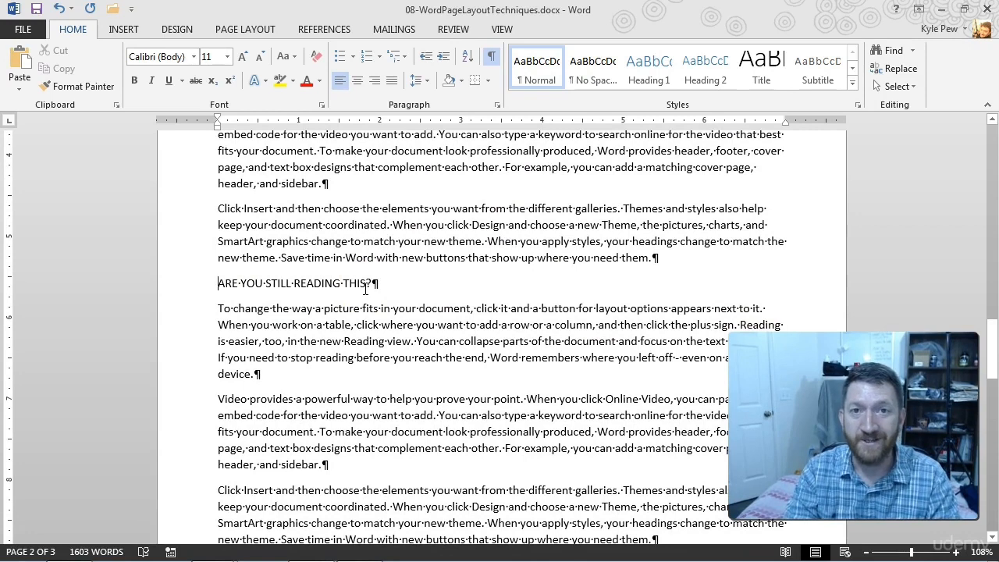
pyautogui.hotkey('ctrl', 'Return')
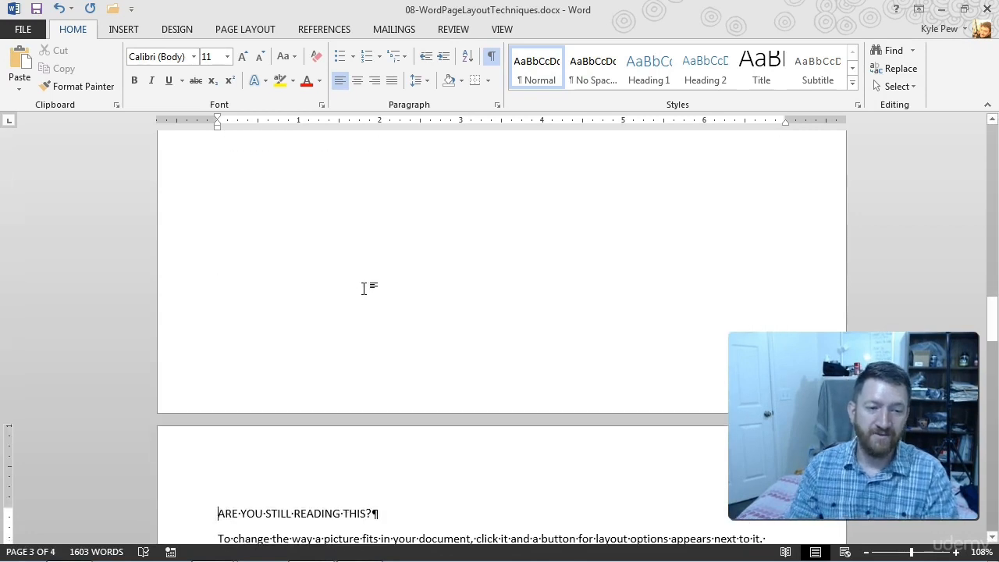
pyautogui.scroll(5, 399, 450)
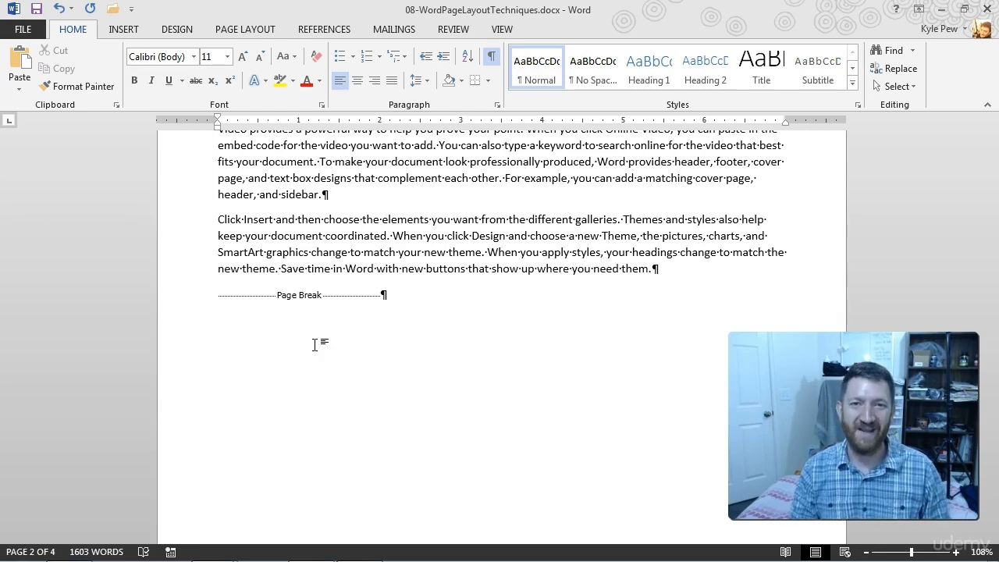
# Review the page break markers and the section heading that starts each page throughout the document.
pyautogui.click(314, 344)
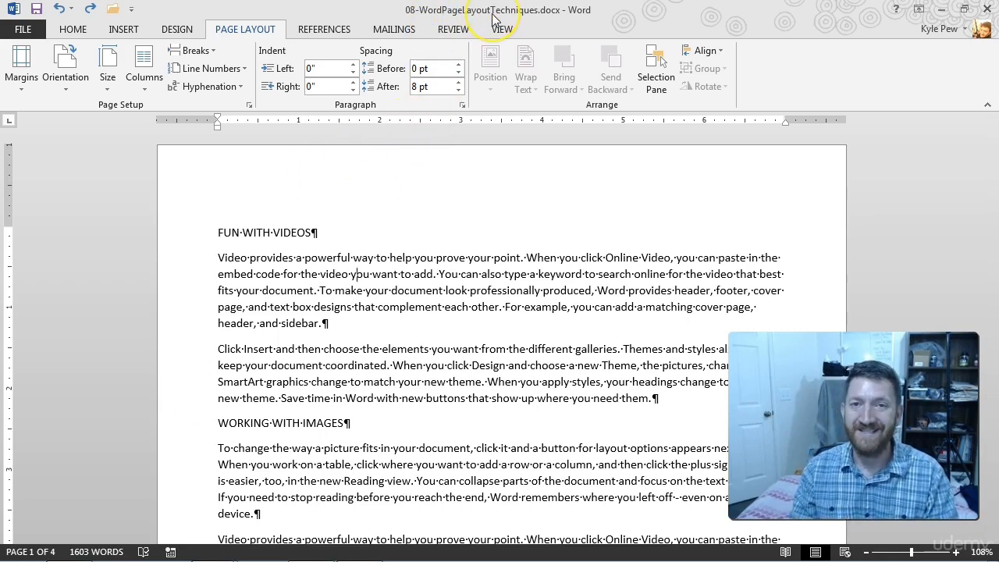
pyautogui.scroll(-10, 424, 323)
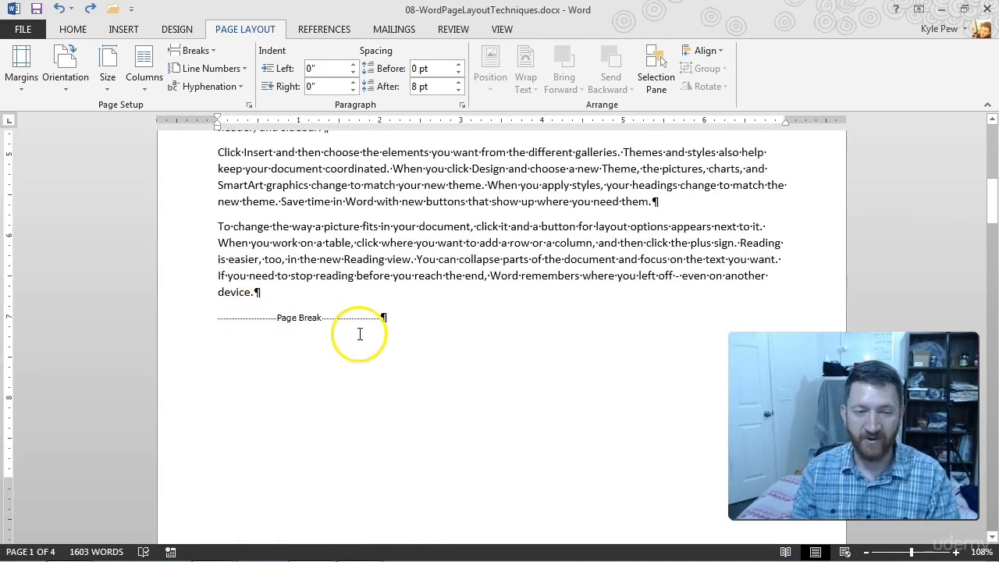
pyautogui.scroll(7, 291, 282)
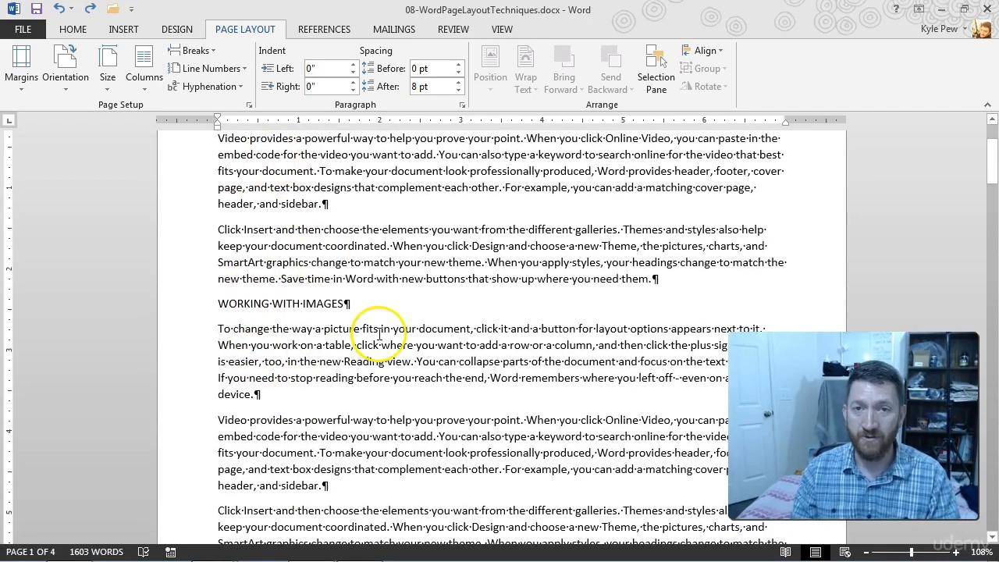
pyautogui.scroll(-10, 374, 390)
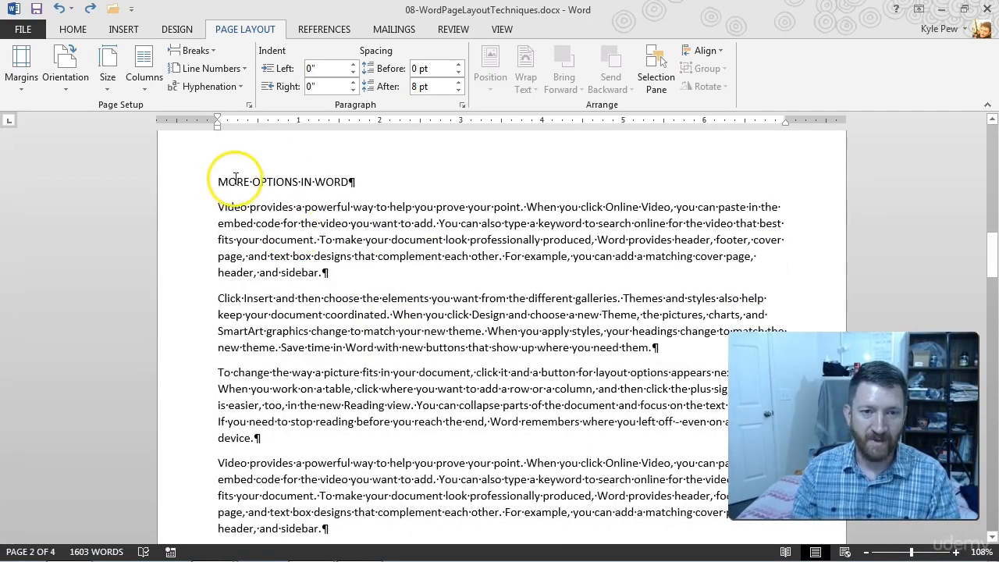
pyautogui.scroll(-10, 336, 300)
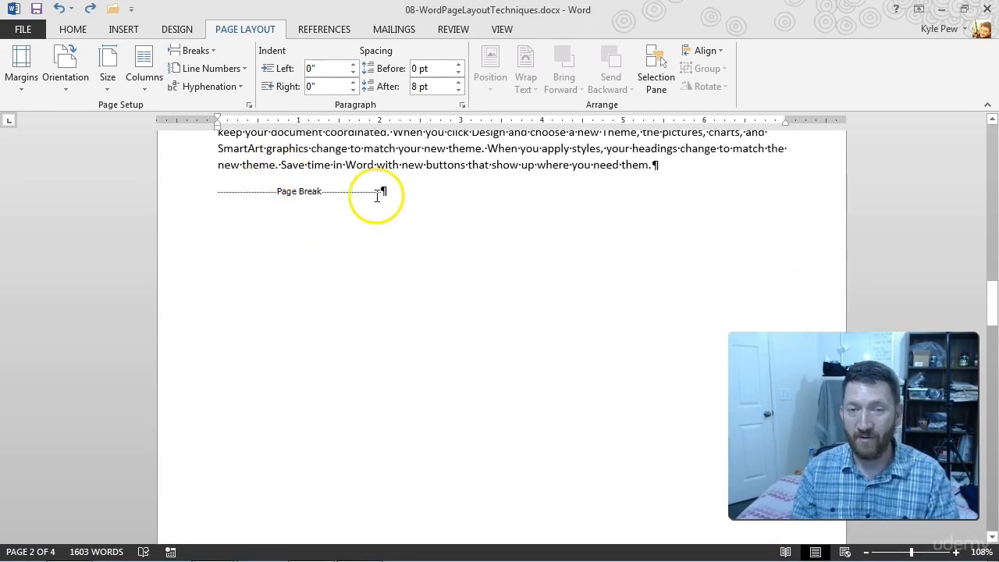
pyautogui.scroll(-8, 377, 196)
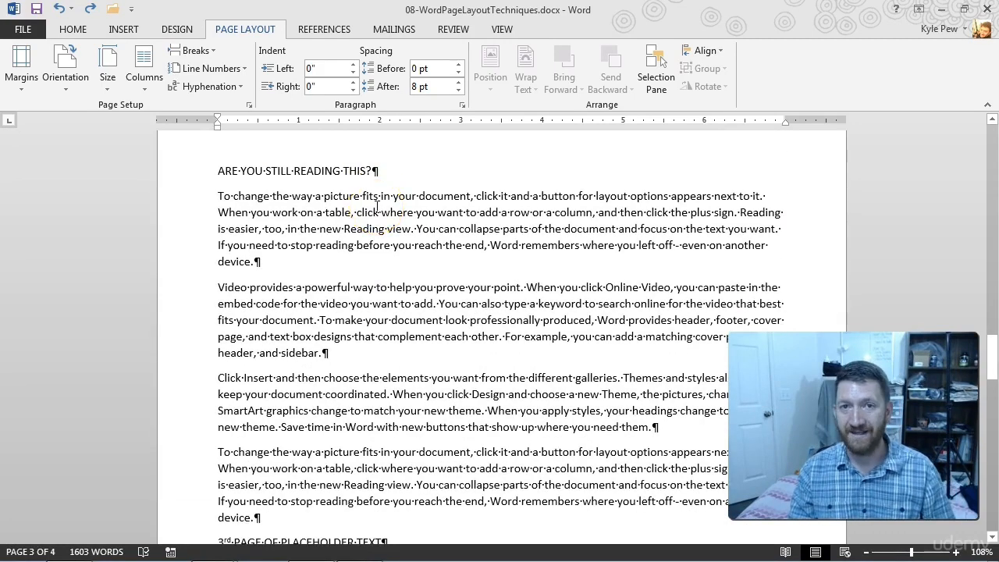
pyautogui.scroll(15, 377, 207)
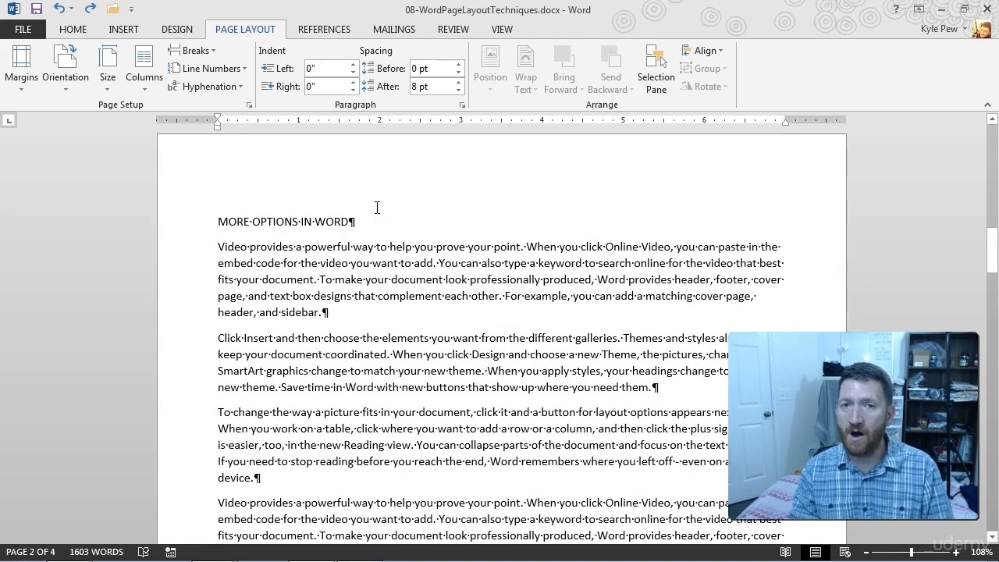
pyautogui.scroll(-12, 375, 216)
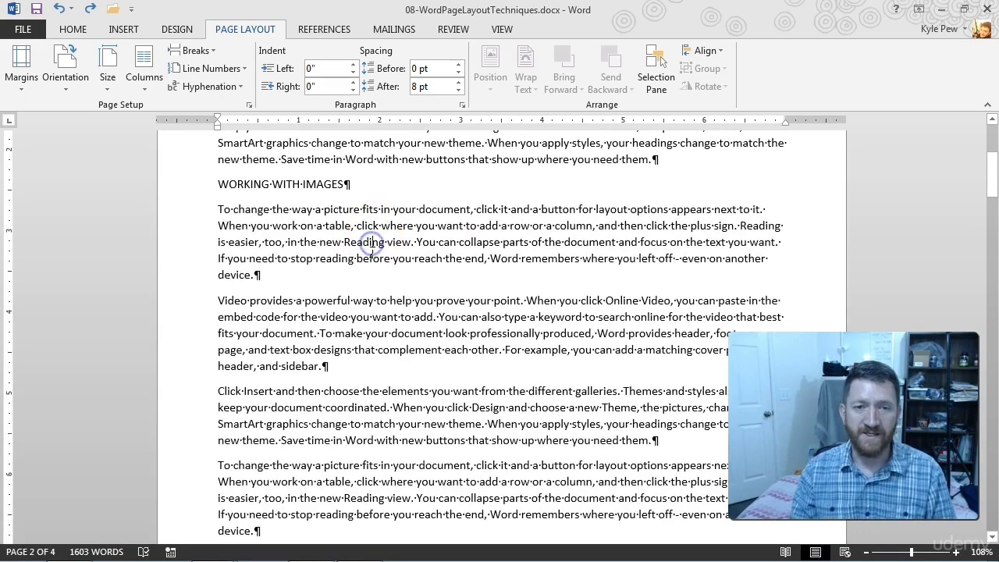
pyautogui.scroll(5, 371, 243)
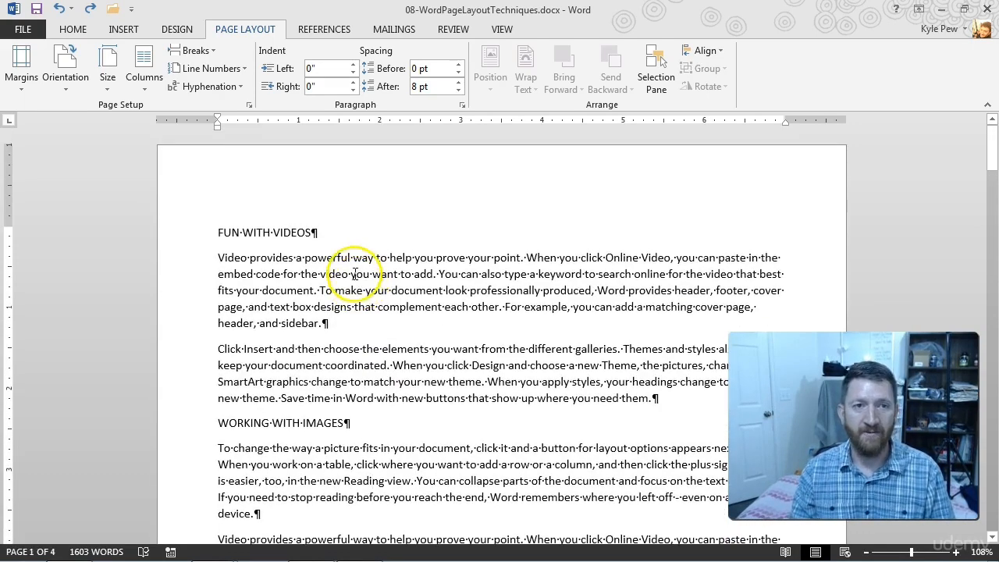
# Lay out the document in two columns and check how the text flows on each page.
pyautogui.click(144, 77)
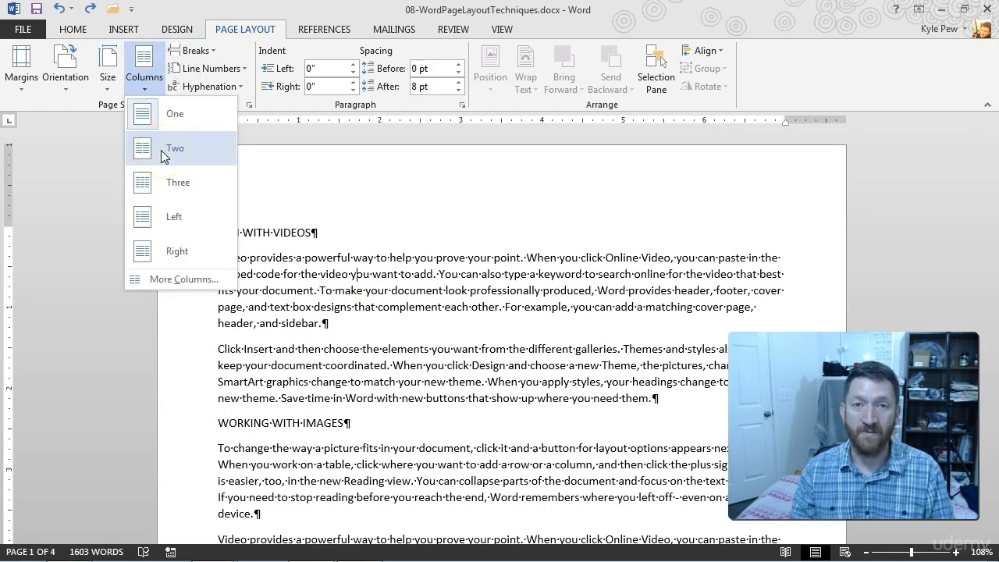
pyautogui.click(164, 157)
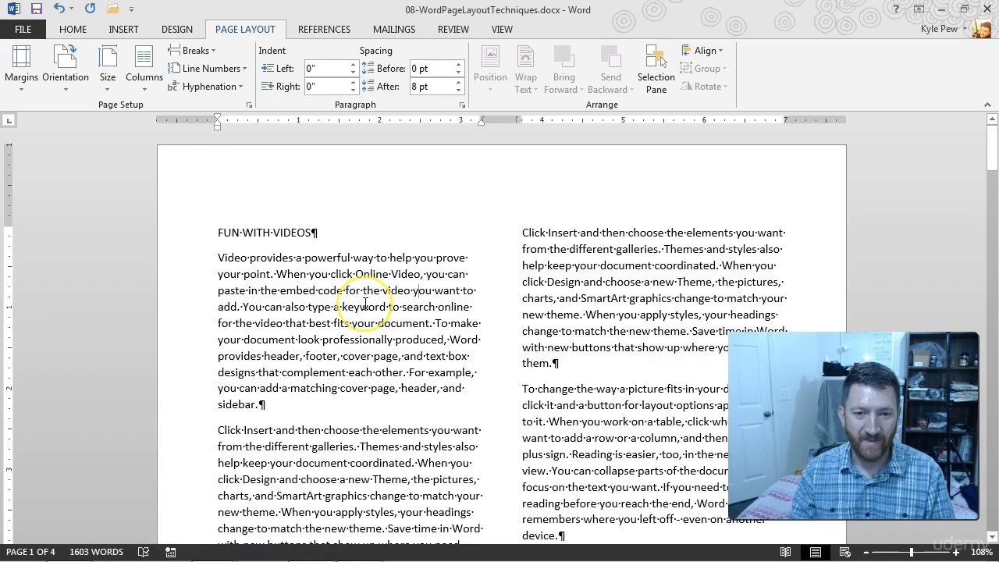
pyautogui.scroll(-15, 365, 304)
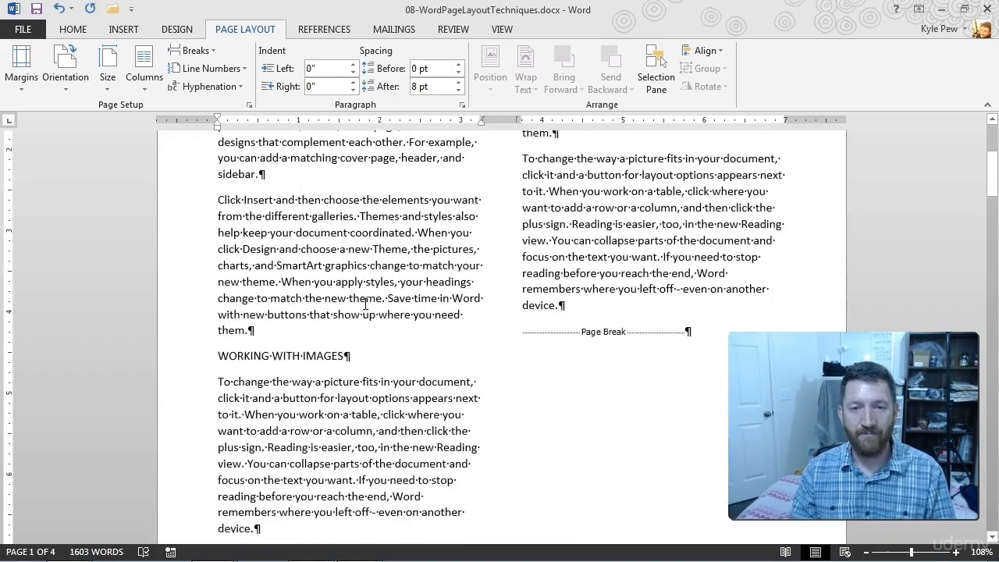
pyautogui.scroll(-15, 366, 305)
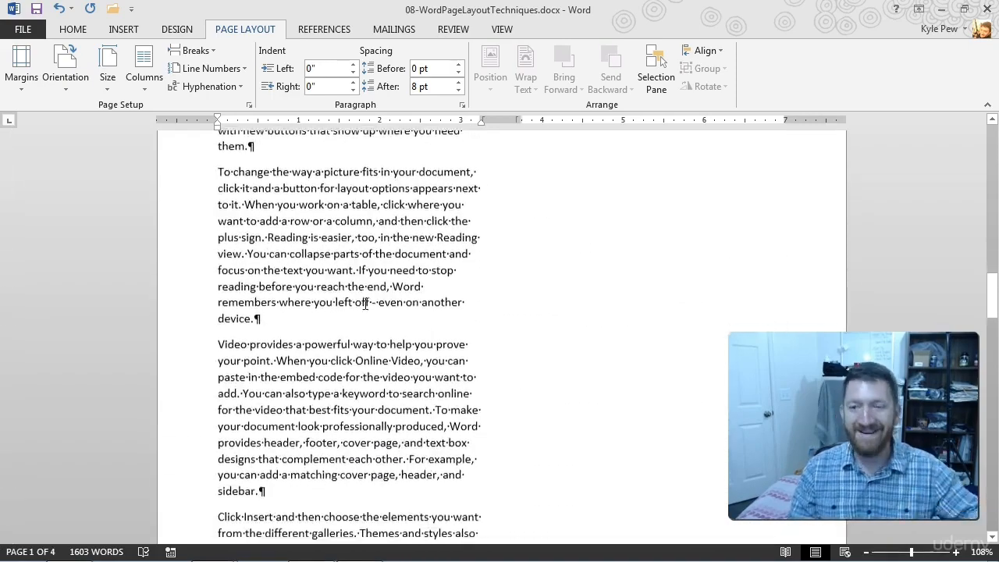
pyautogui.scroll(-10, 366, 304)
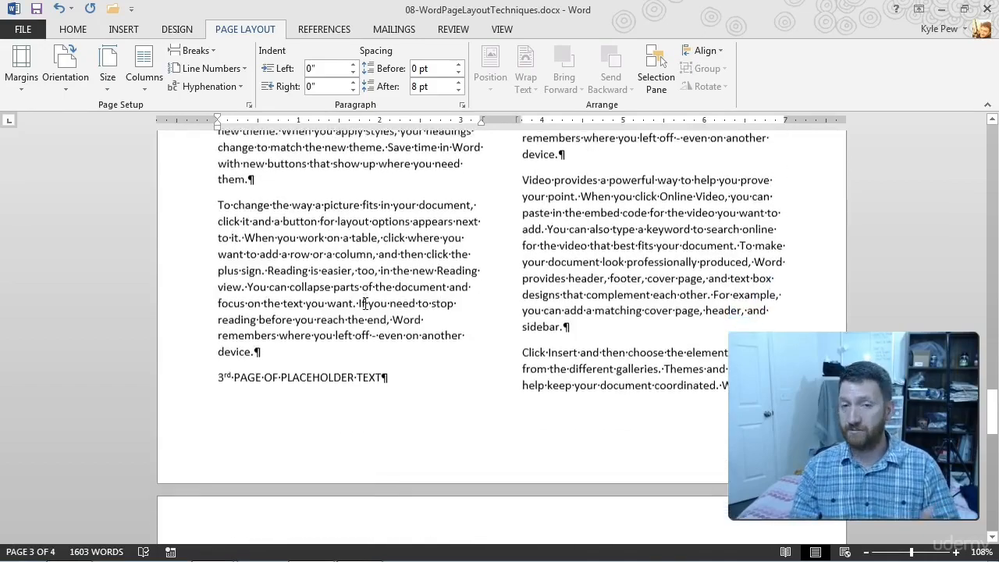
pyautogui.scroll(10, 365, 304)
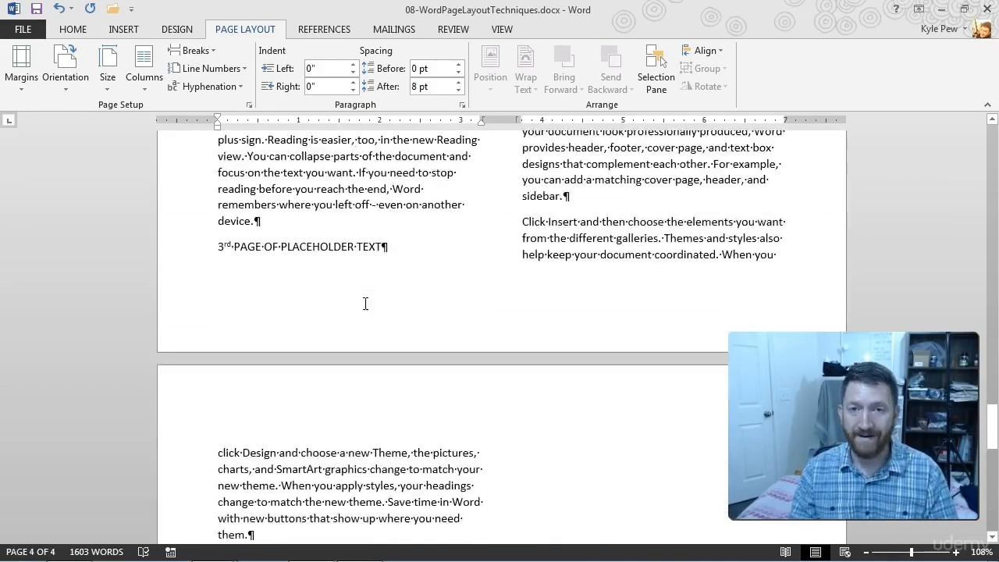
pyautogui.scroll(-6, 365, 304)
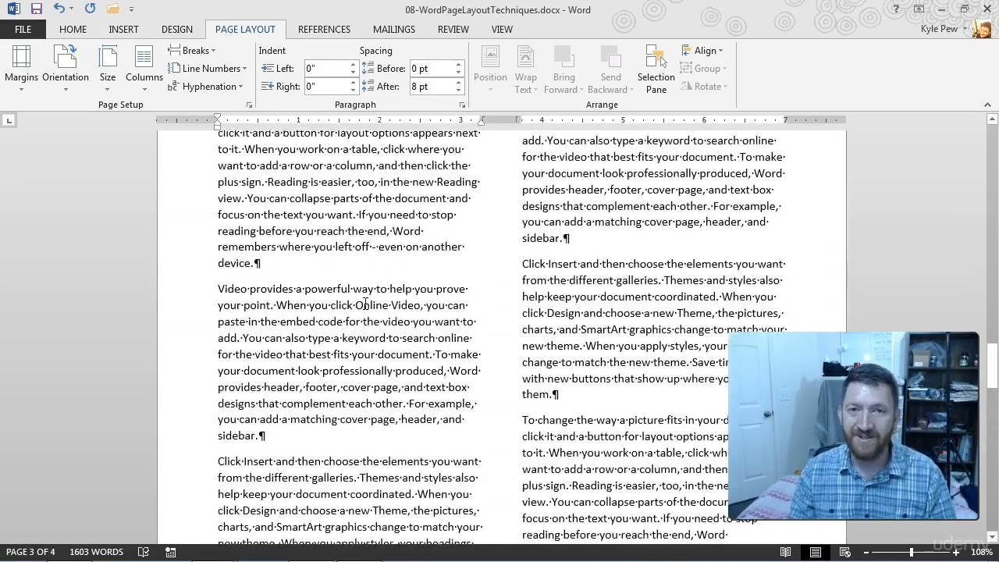
pyautogui.scroll(10, 365, 304)
pyautogui.scroll(15, 365, 305)
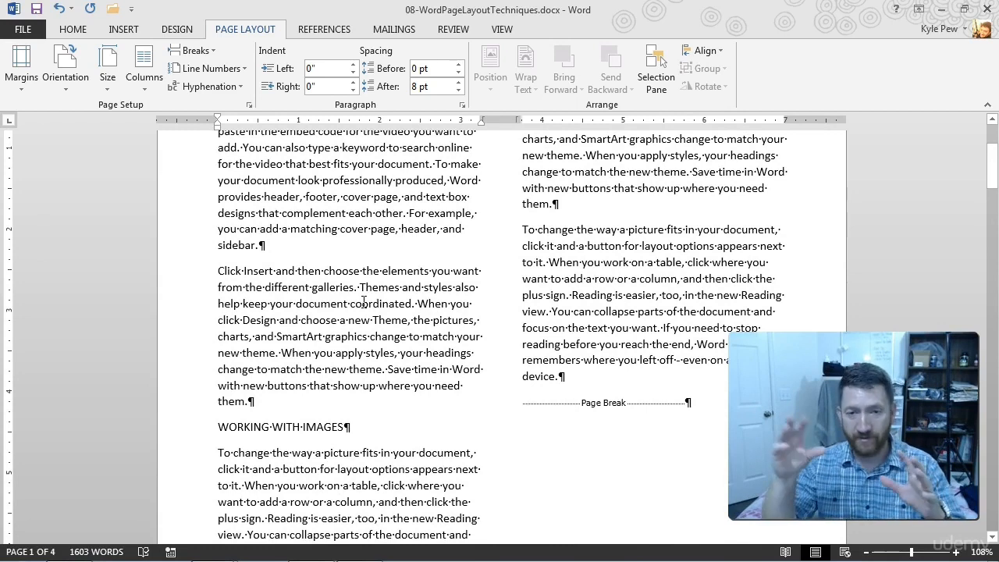
# Examine how the page breaks divide the two-column text, and undo the two-column layout.
pyautogui.scroll(2, 364, 302)
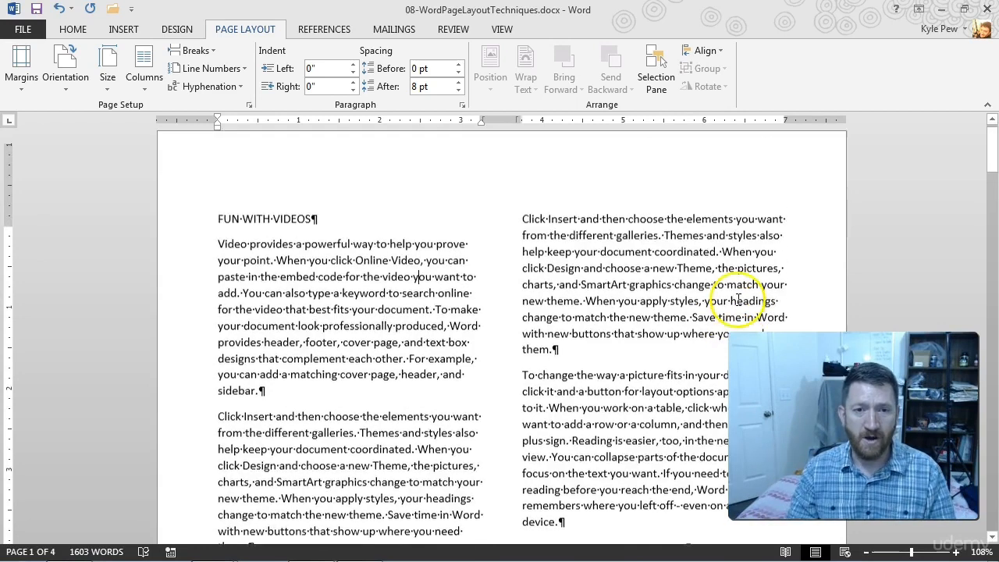
pyautogui.scroll(-3, 386, 391)
pyautogui.scroll(-2, 381, 417)
pyautogui.scroll(2, 359, 215)
pyautogui.scroll(-9, 398, 376)
pyautogui.scroll(-5, 409, 380)
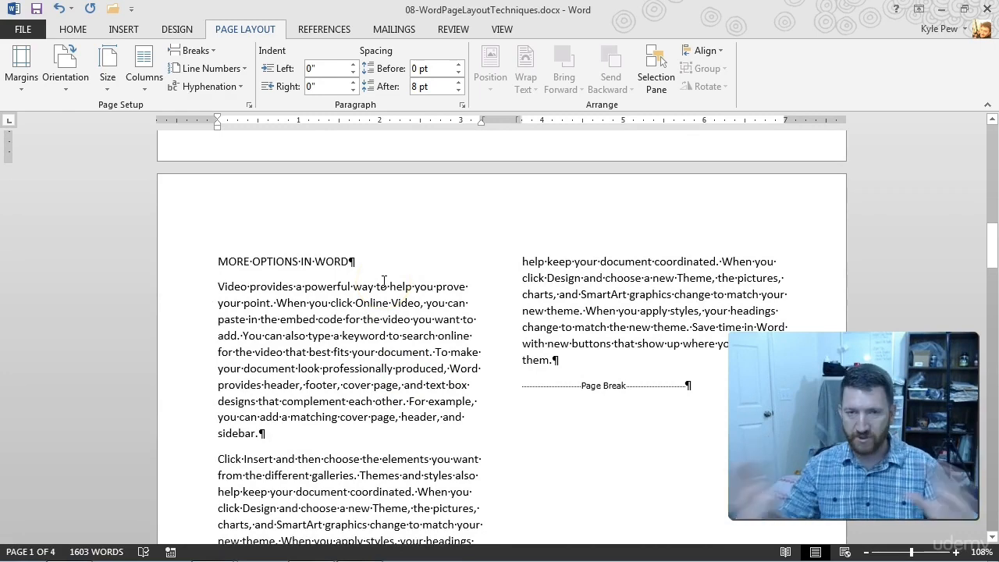
pyautogui.scroll(-20, 481, 273)
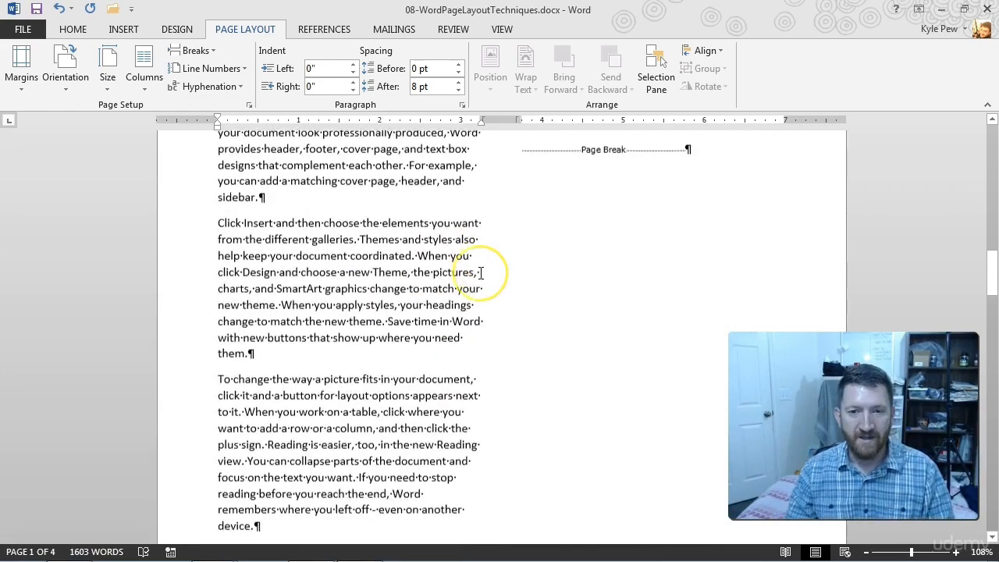
pyautogui.scroll(-8, 480, 273)
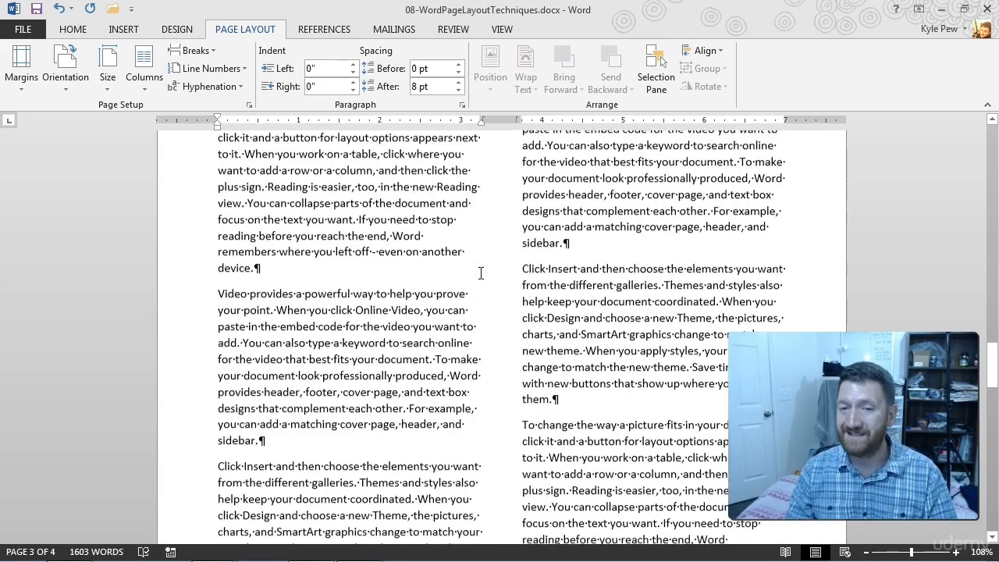
pyautogui.click(480, 278)
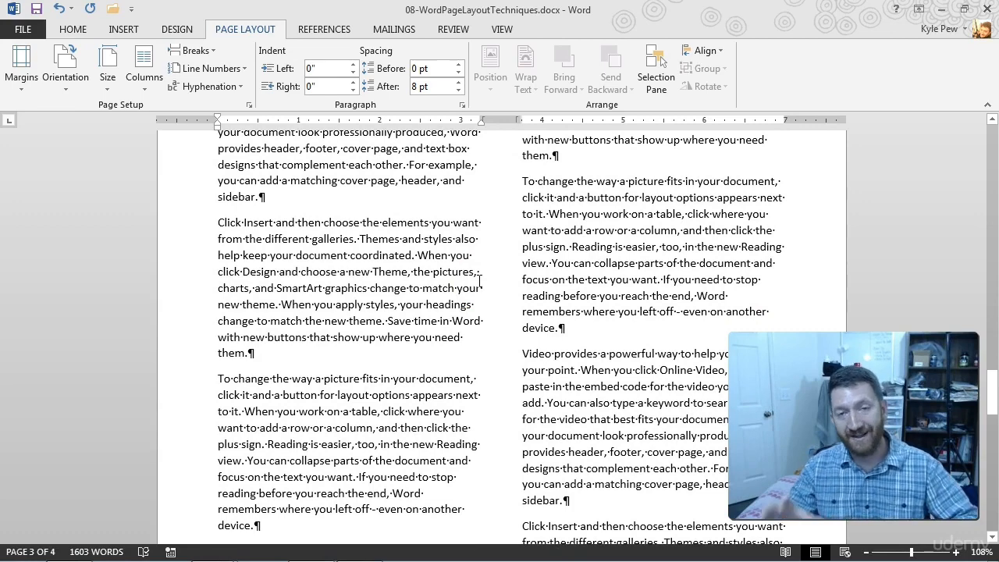
pyautogui.scroll(8, 480, 278)
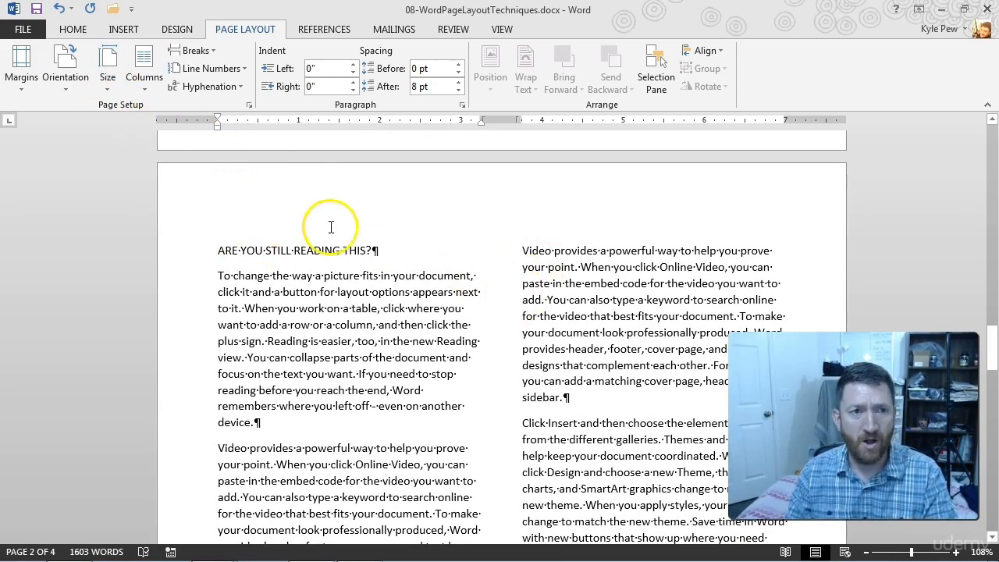
pyautogui.click(59, 11)
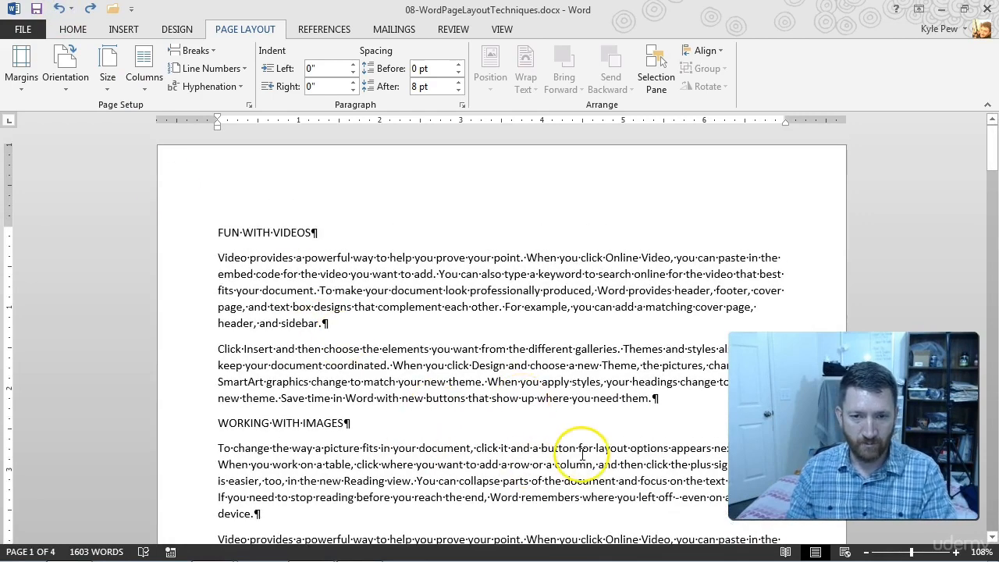
# Delete the page break before the MORE OPTIONS IN WORD heading together with the empty paragraph it leaves.
pyautogui.scroll(-3, 472, 351)
pyautogui.scroll(-4, 473, 351)
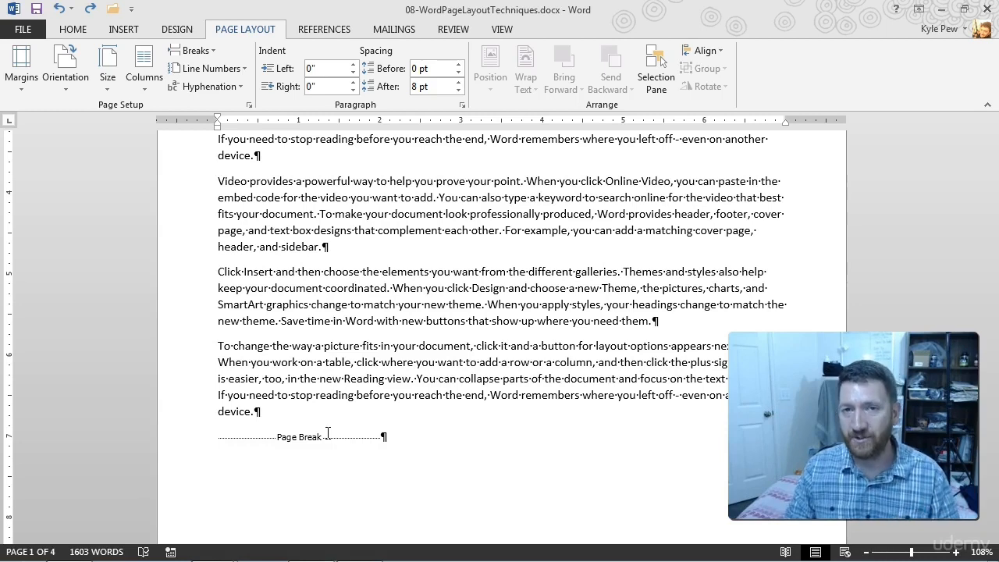
pyautogui.click(277, 502)
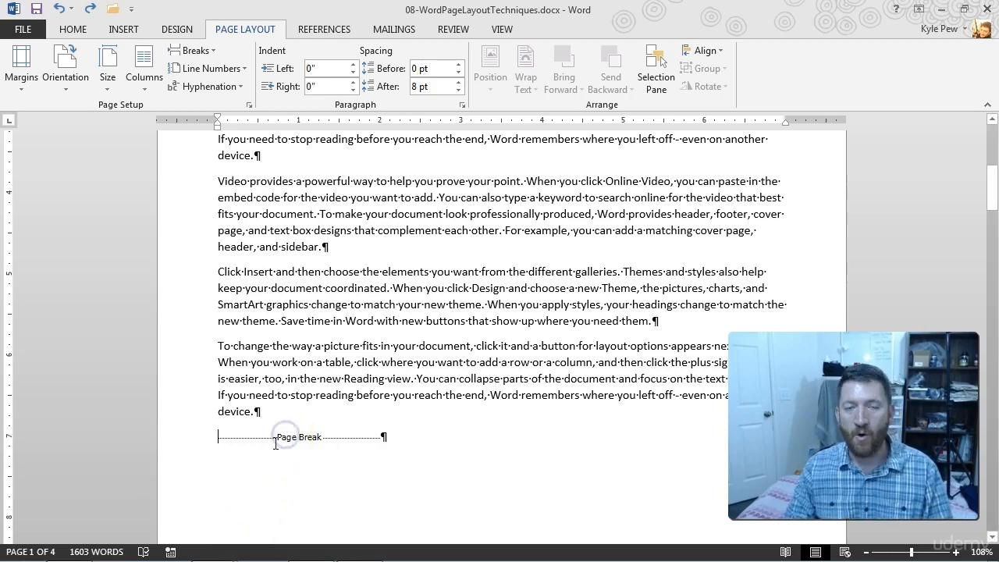
pyautogui.scroll(9, 359, 347)
pyautogui.scroll(-10, 361, 350)
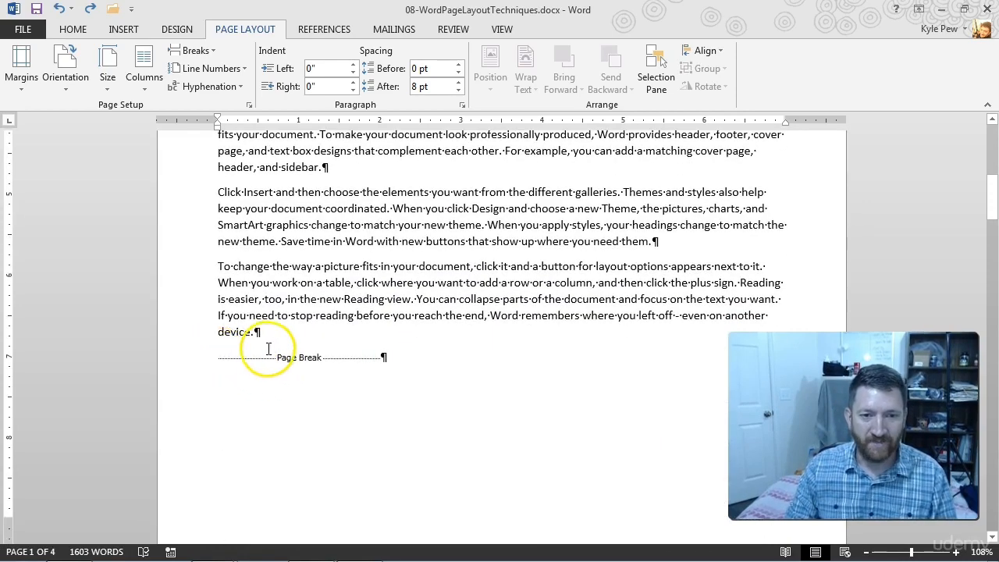
pyautogui.press('Delete')
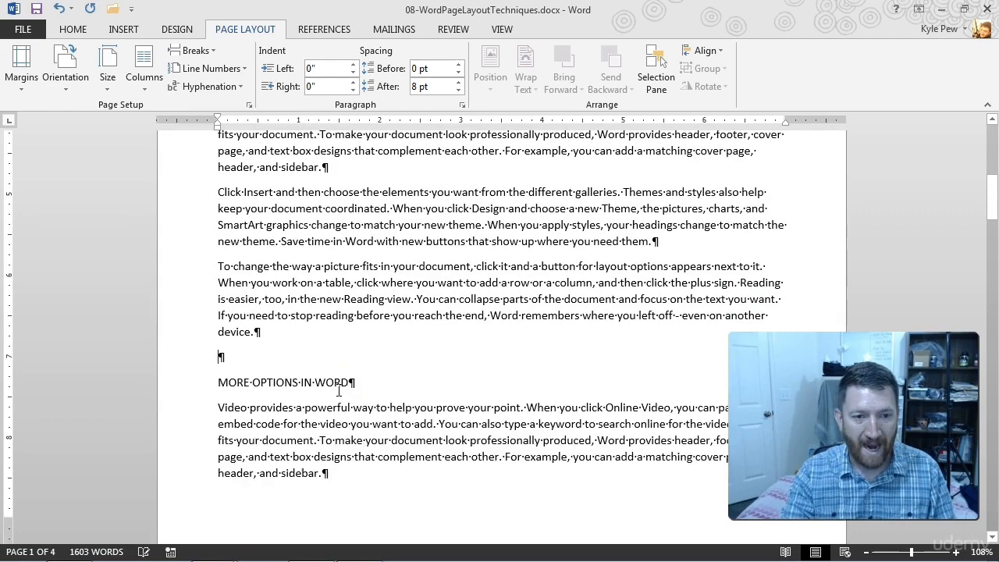
pyautogui.press('Delete')
# Remove the page break and leftover empty paragraph before the ARE YOU STILL READING THIS? heading.
pyautogui.click(398, 413)
pyautogui.scroll(-13, 398, 414)
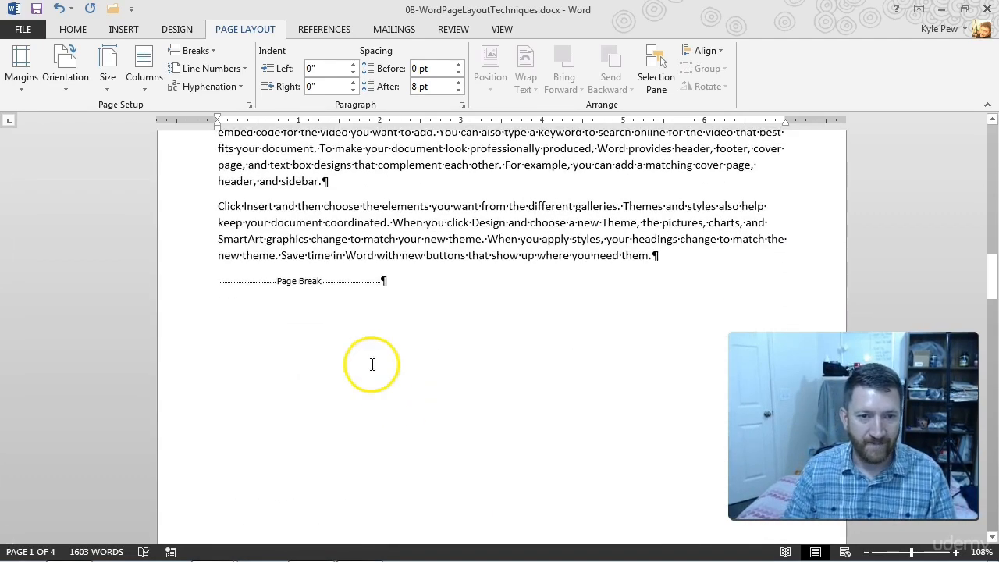
pyautogui.click(219, 281)
pyautogui.press('Delete')
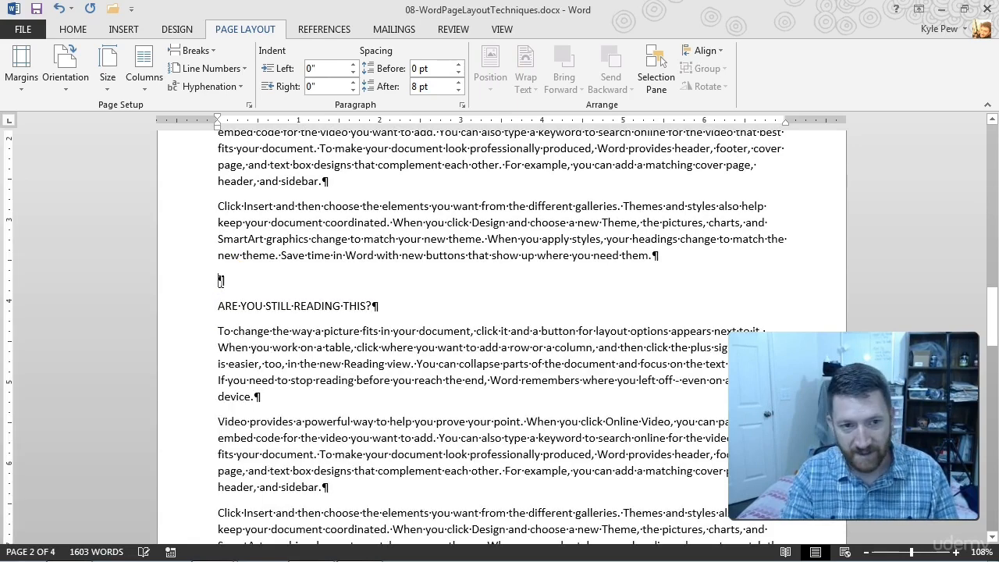
pyautogui.press('Delete')
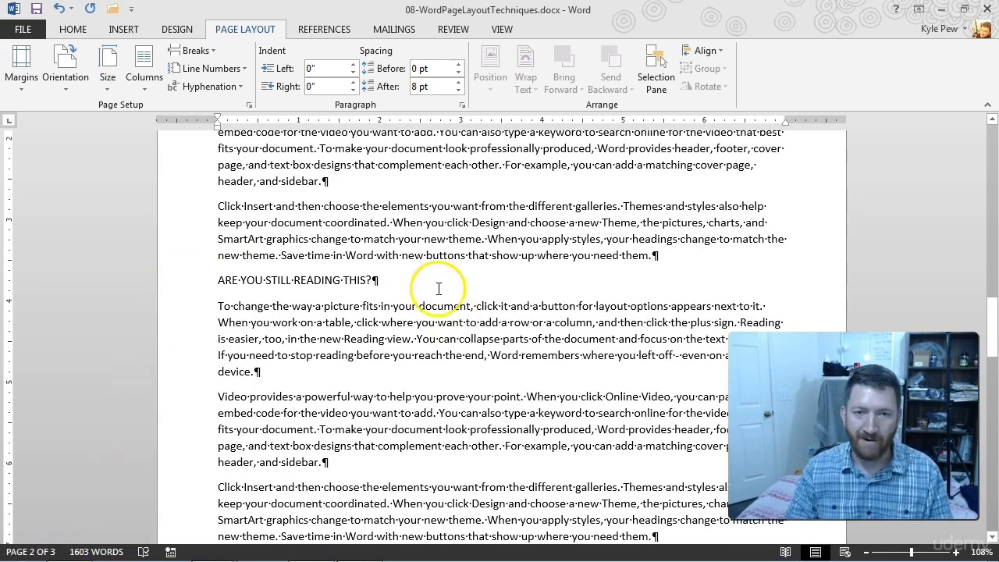
# Review the continuous text from the FUN WITH VIDEOS heading down to the MORE OPTIONS IN WORD heading.
pyautogui.scroll(6, 441, 289)
pyautogui.scroll(15, 441, 289)
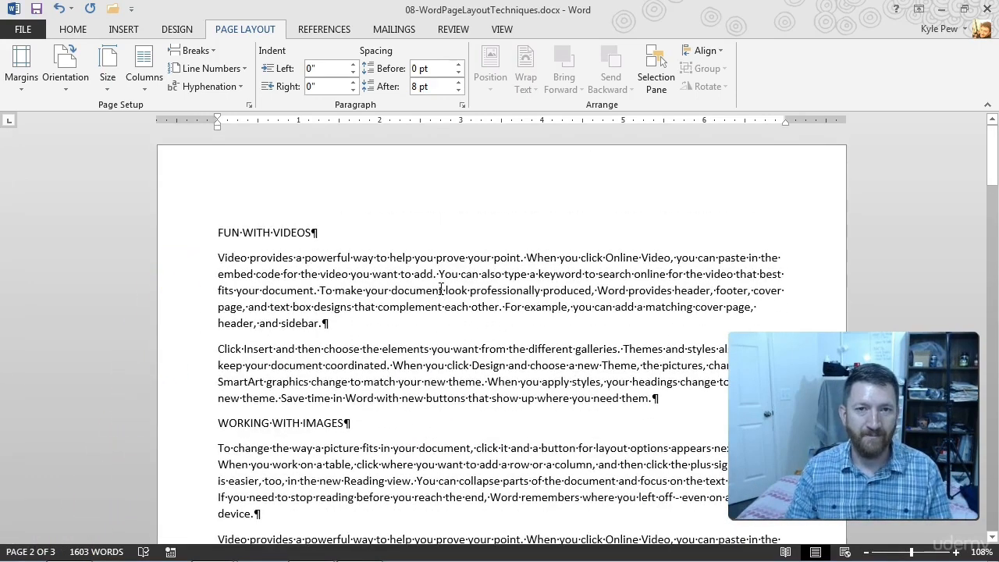
pyautogui.scroll(-4, 420, 333)
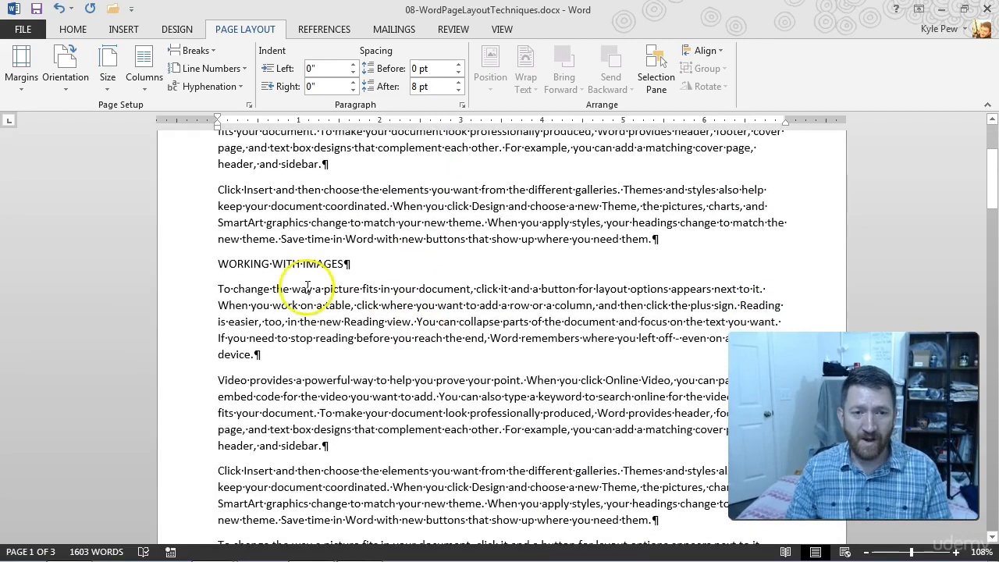
pyautogui.scroll(3, 280, 249)
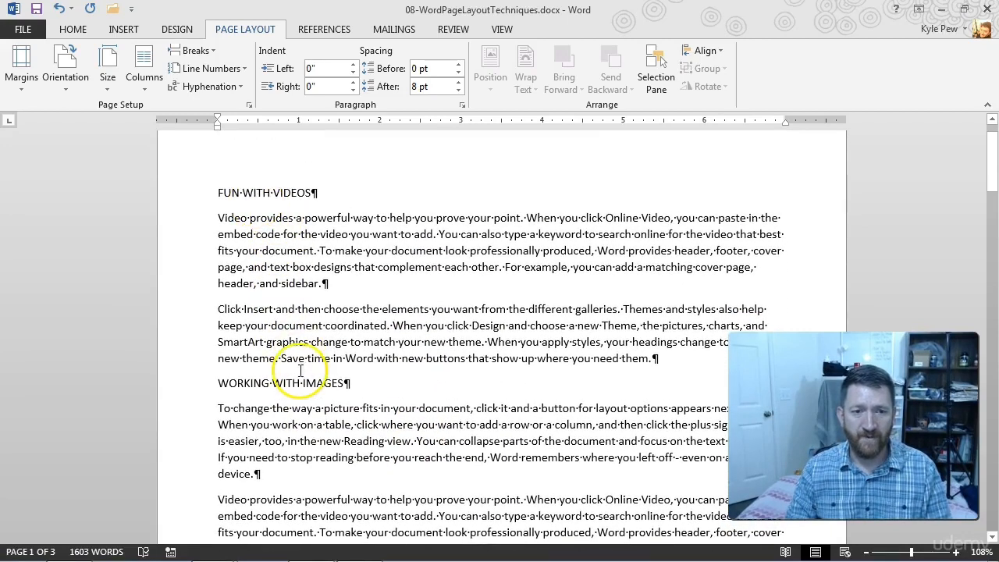
pyautogui.scroll(-4, 291, 400)
pyautogui.scroll(-3, 291, 401)
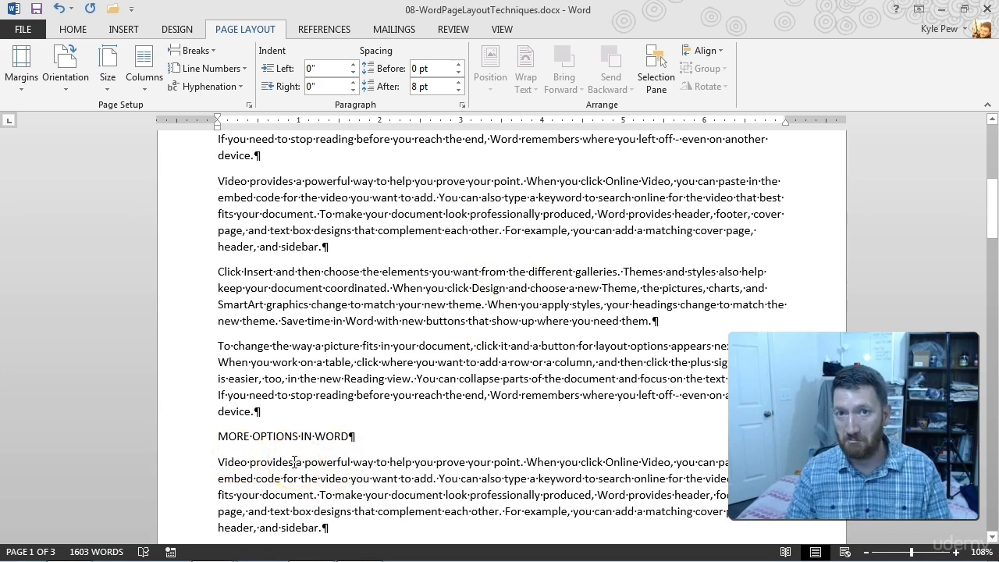
# Insert a Next Page section break directly before the MORE OPTIONS IN WORD heading.
pyautogui.click(217, 436)
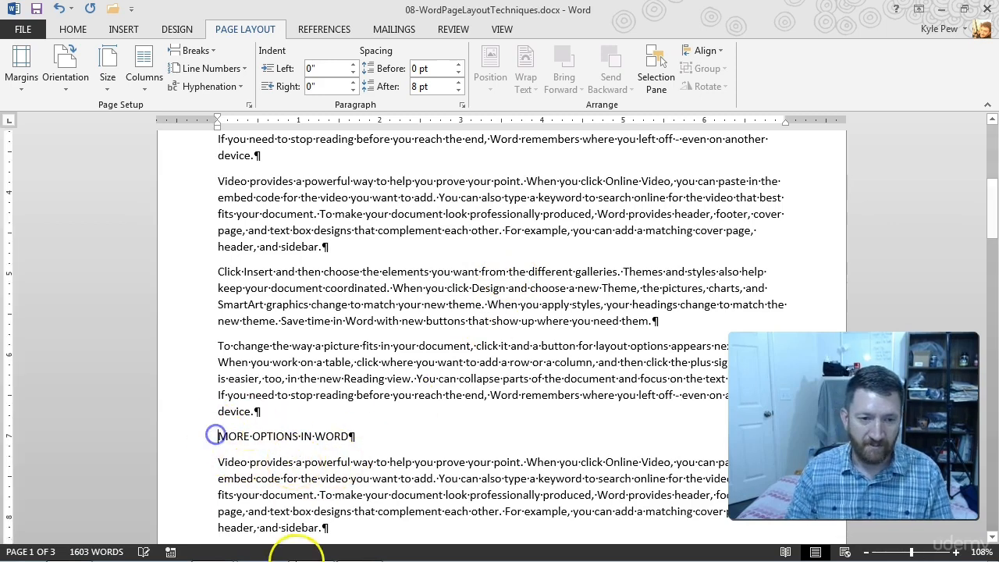
pyautogui.moveTo(312, 559)
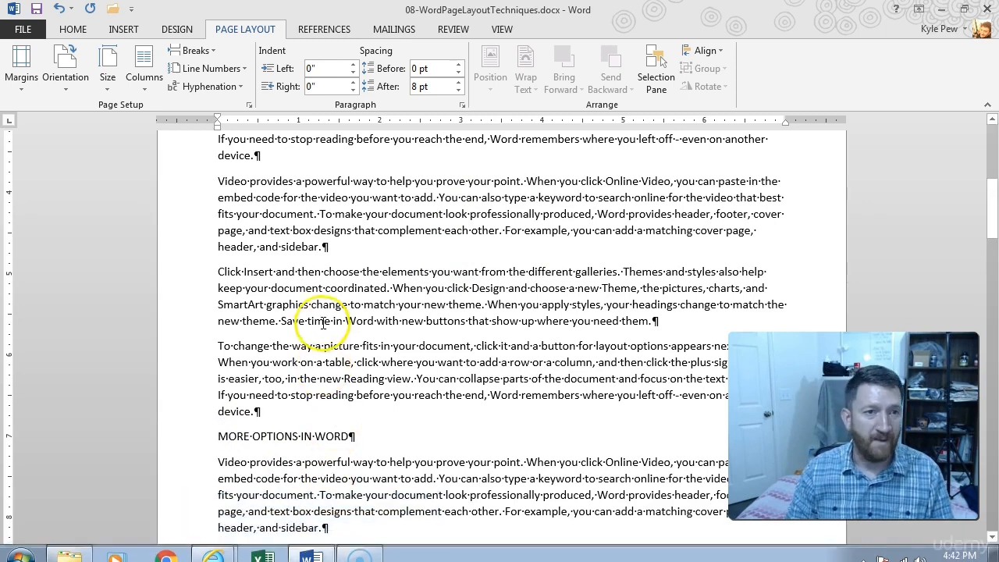
pyautogui.click(211, 51)
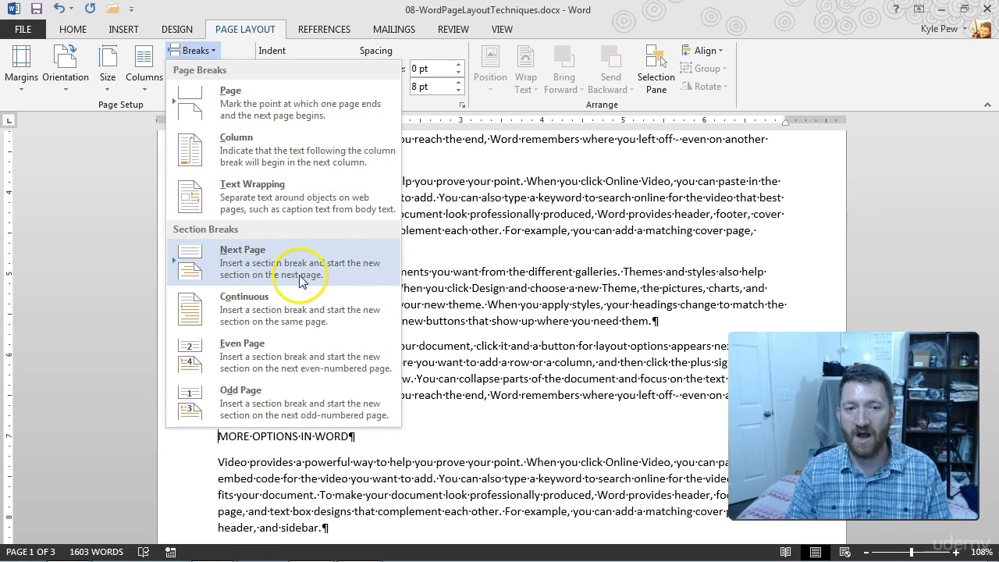
pyautogui.click(241, 263)
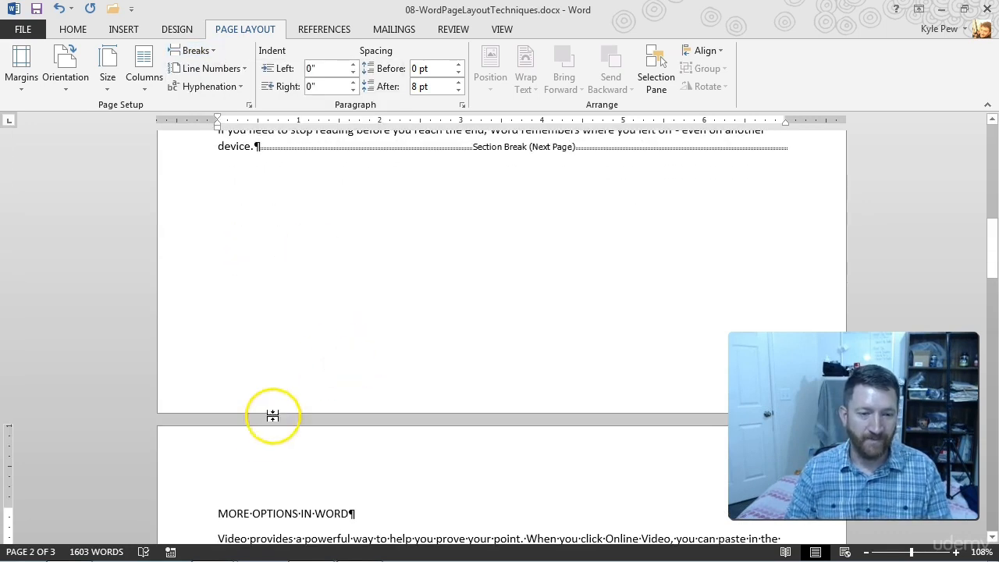
pyautogui.scroll(-2, 269, 421)
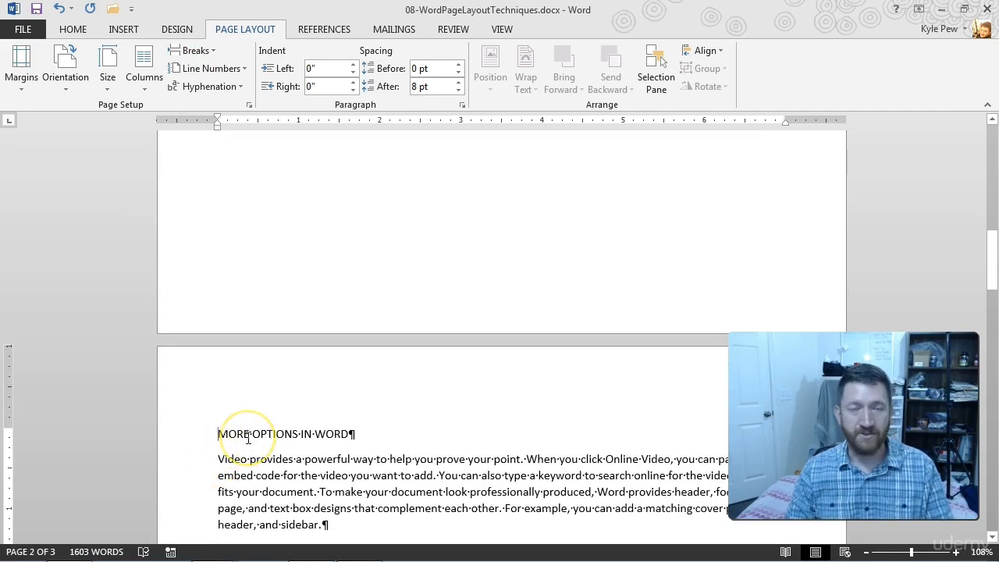
pyautogui.scroll(5, 256, 424)
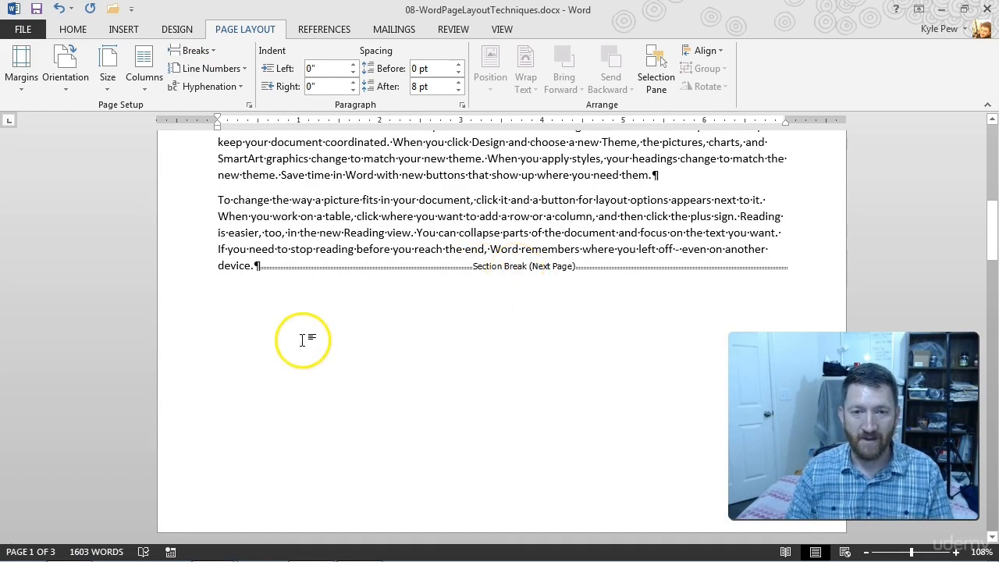
# Insert a Next Page section break directly before the ARE YOU STILL READING THIS? heading.
pyautogui.scroll(-15, 306, 339)
pyautogui.scroll(-4, 304, 340)
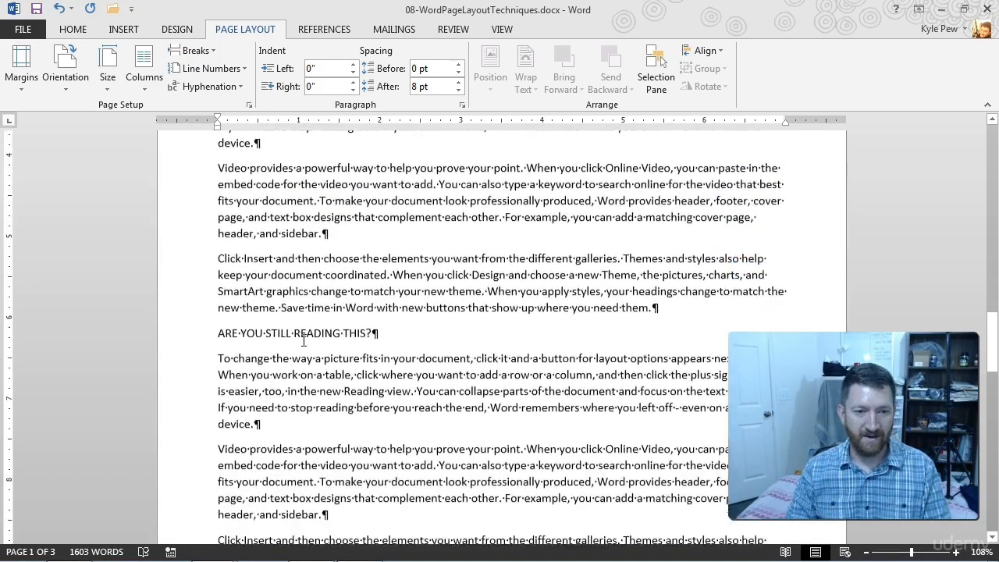
pyautogui.click(217, 284)
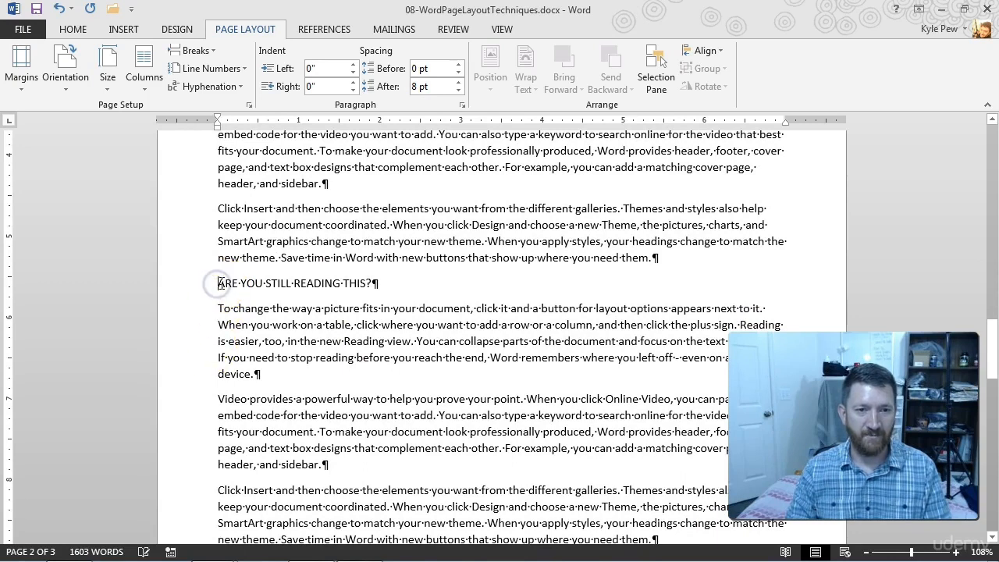
pyautogui.click(210, 50)
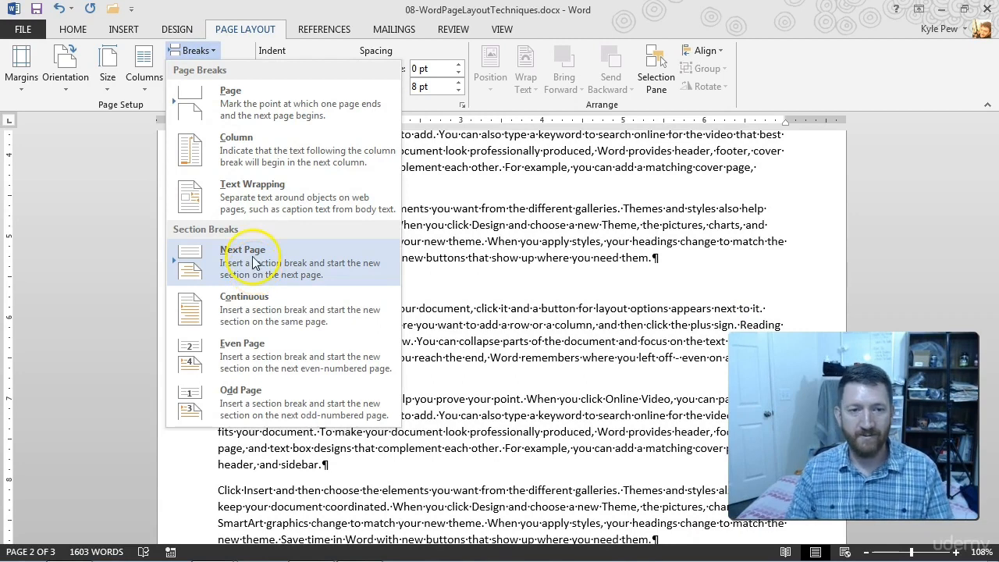
pyautogui.click(252, 256)
# Review where the two Next Page section breaks divide the document, from the last section back to the FUN WITH VIDEOS heading.
pyautogui.scroll(5, 277, 371)
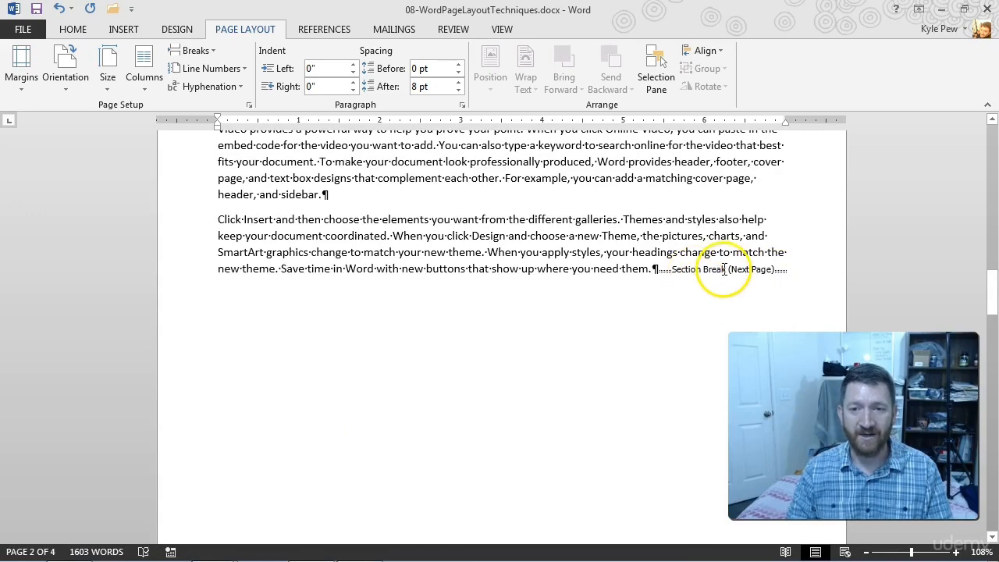
pyautogui.press('Delete')
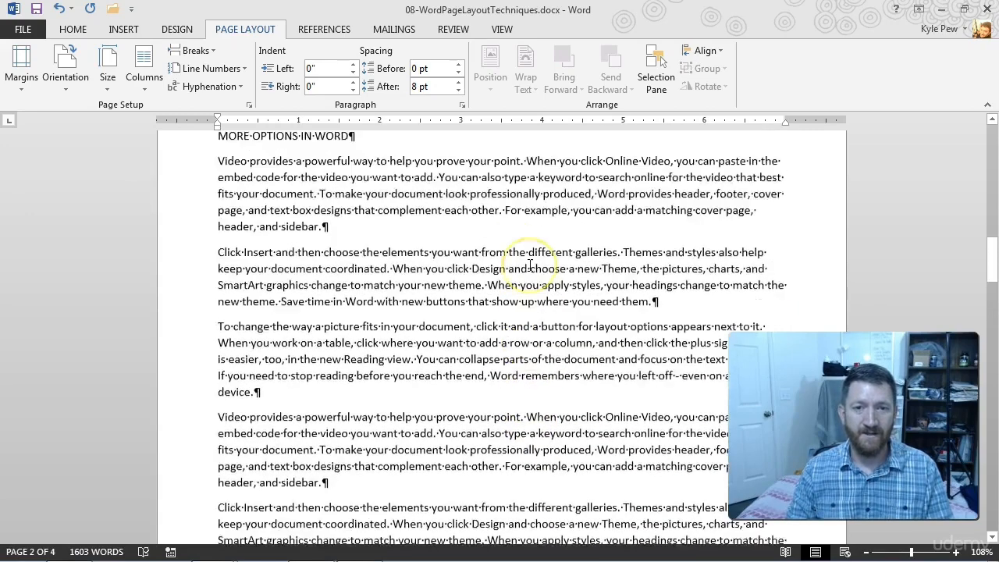
pyautogui.scroll(5, 529, 266)
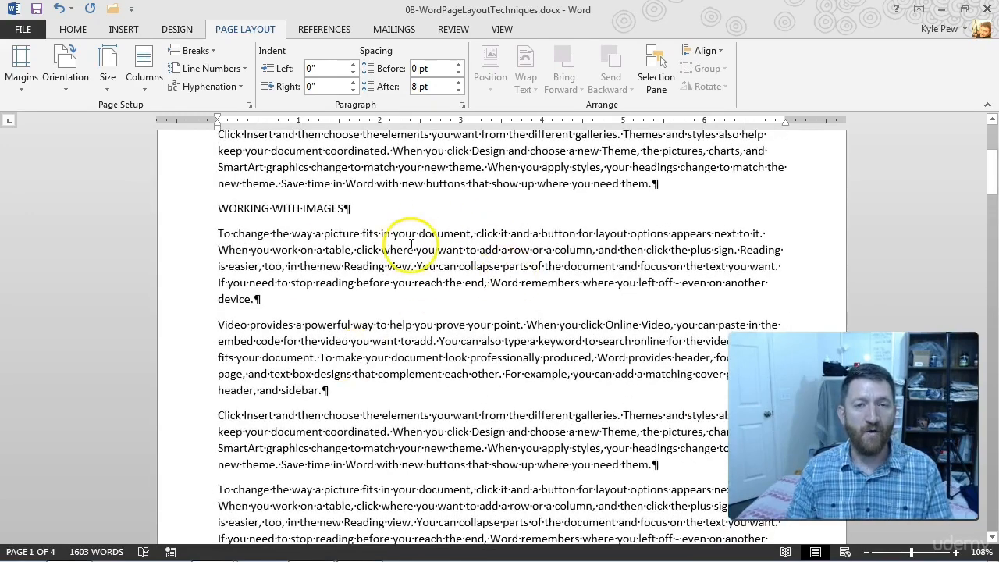
pyautogui.scroll(-6, 439, 277)
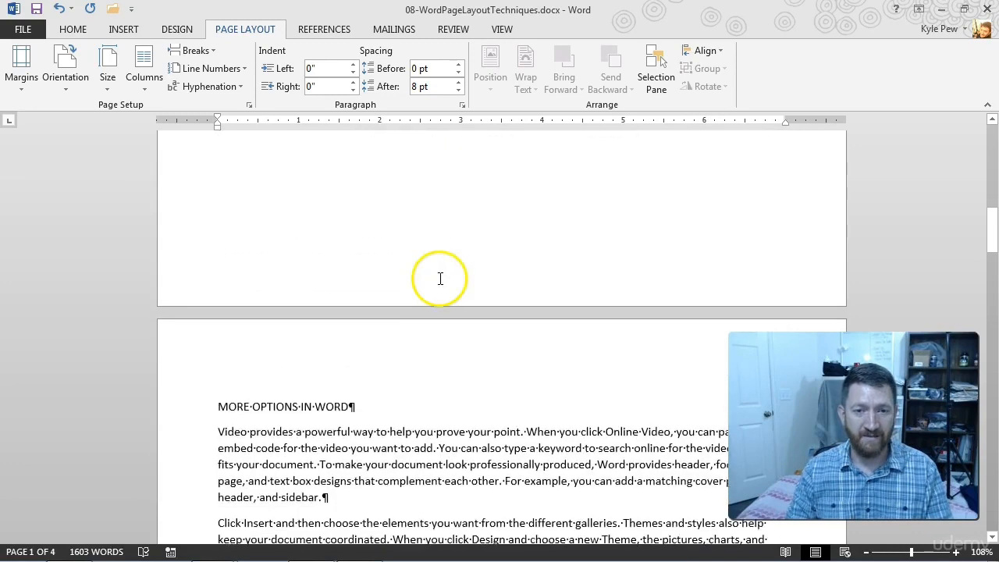
pyautogui.scroll(-18, 594, 352)
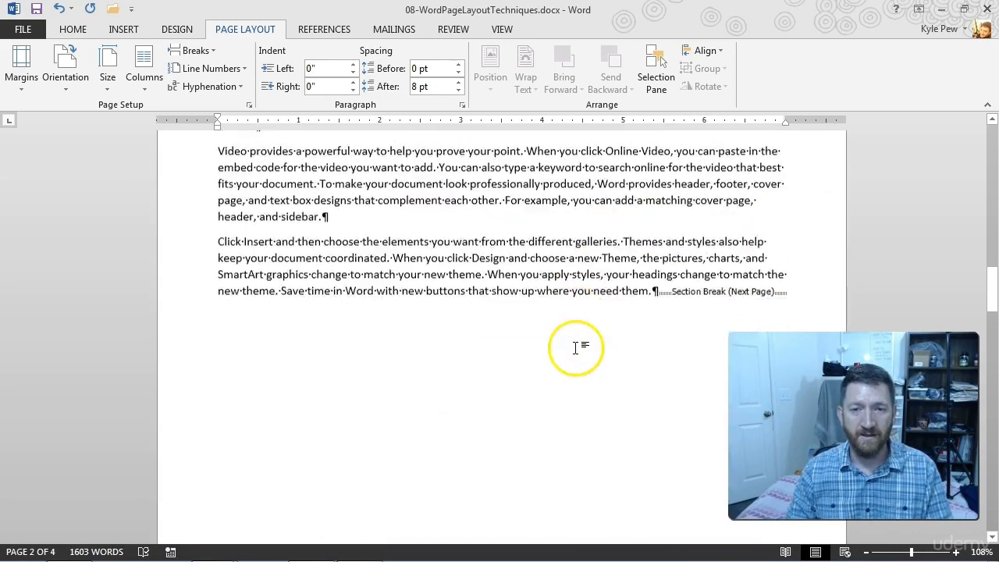
pyautogui.scroll(-1, 576, 348)
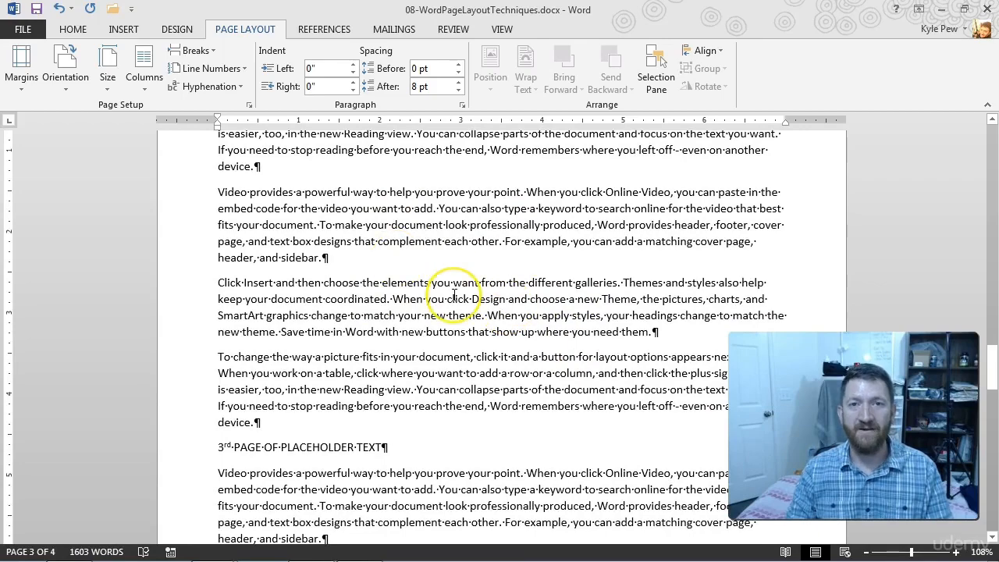
pyautogui.scroll(20, 453, 295)
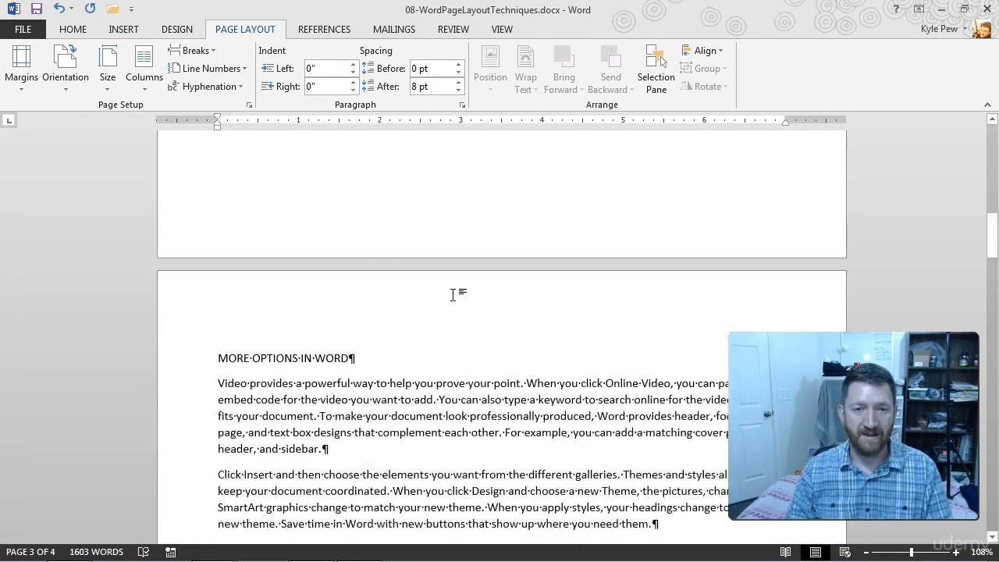
pyautogui.scroll(10, 453, 295)
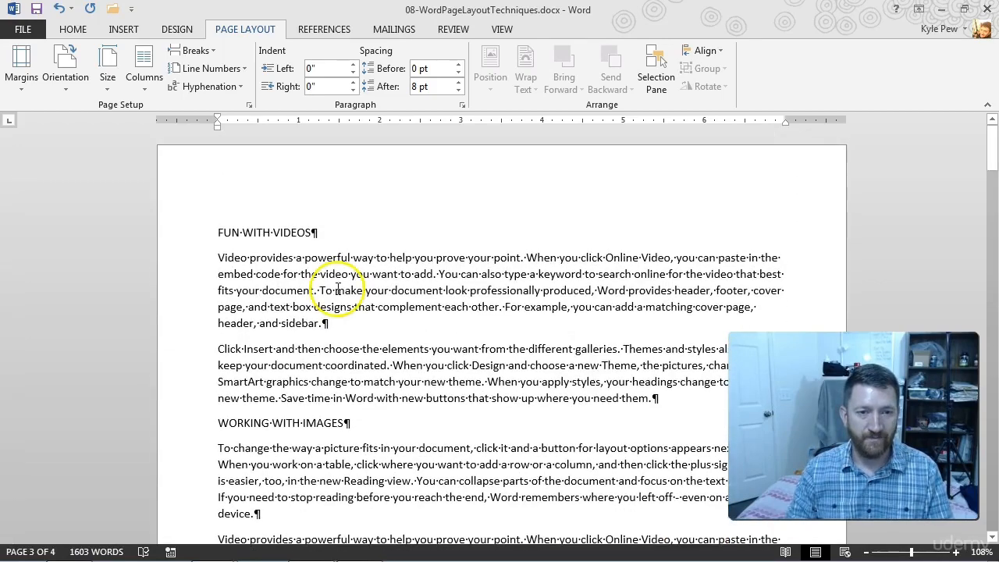
# Lay out the FUN WITH VIDEOS section in two columns and check how far the column layout extends.
pyautogui.click(337, 289)
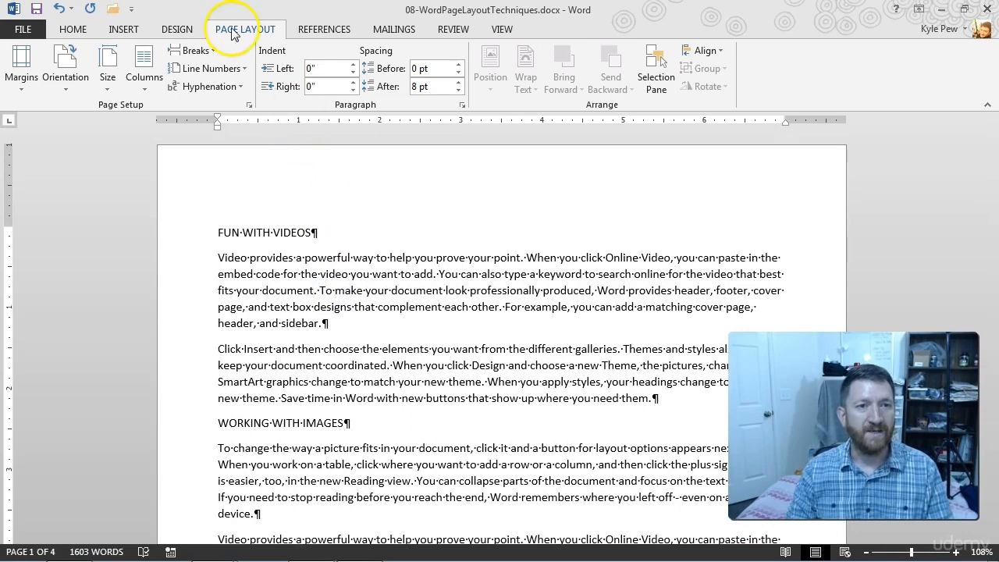
pyautogui.click(143, 78)
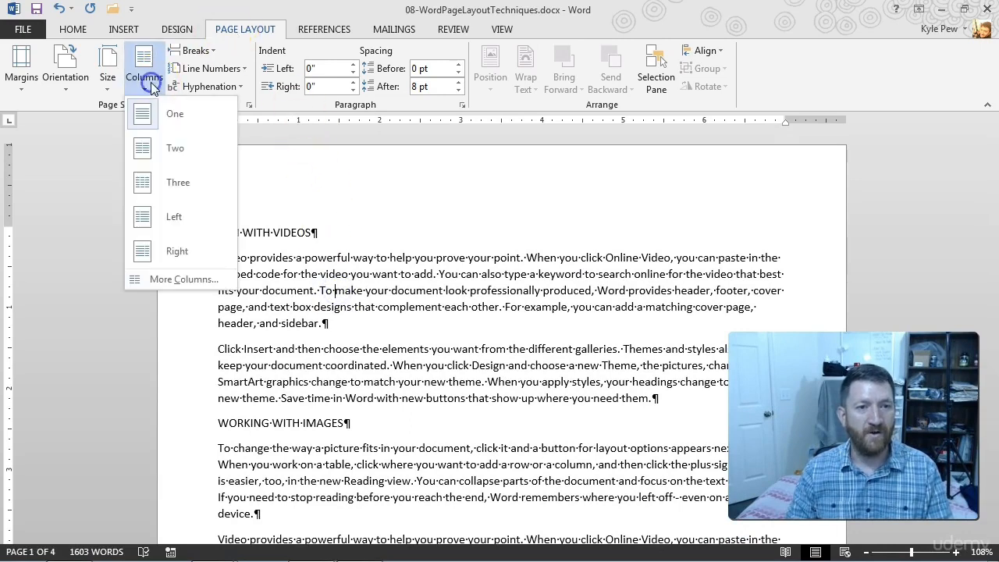
pyautogui.click(158, 152)
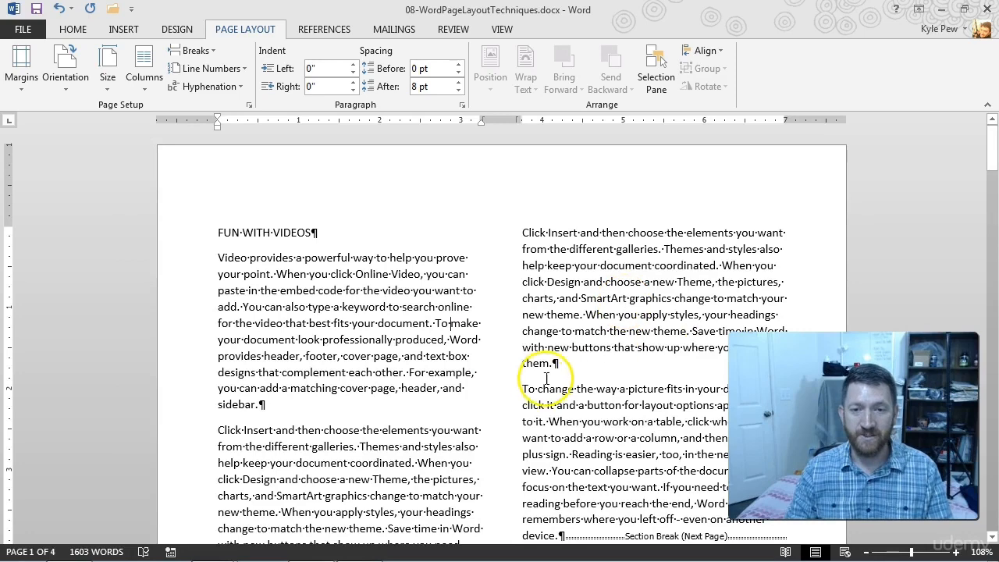
pyautogui.scroll(-3, 542, 380)
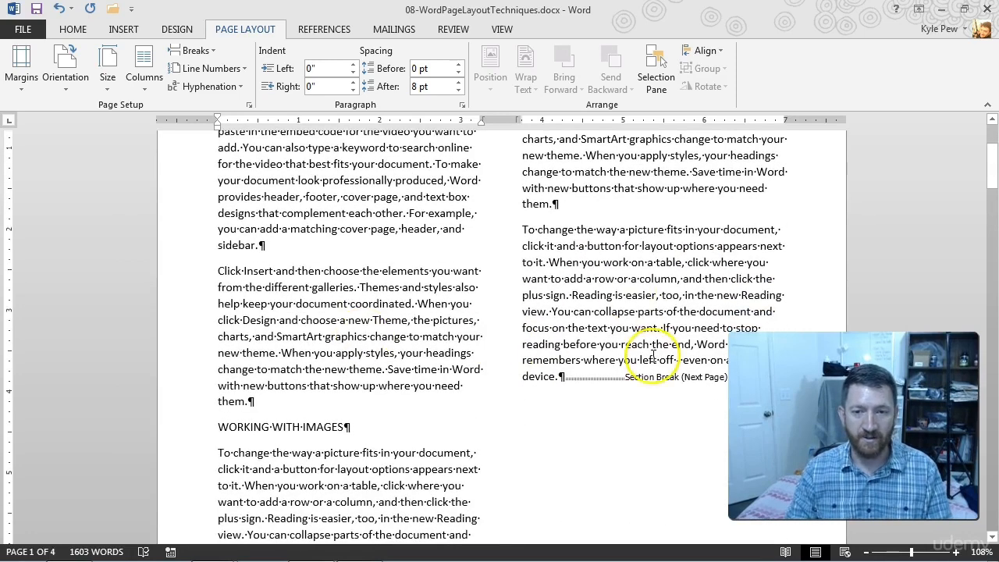
pyautogui.scroll(-3, 593, 380)
pyautogui.scroll(-10, 557, 380)
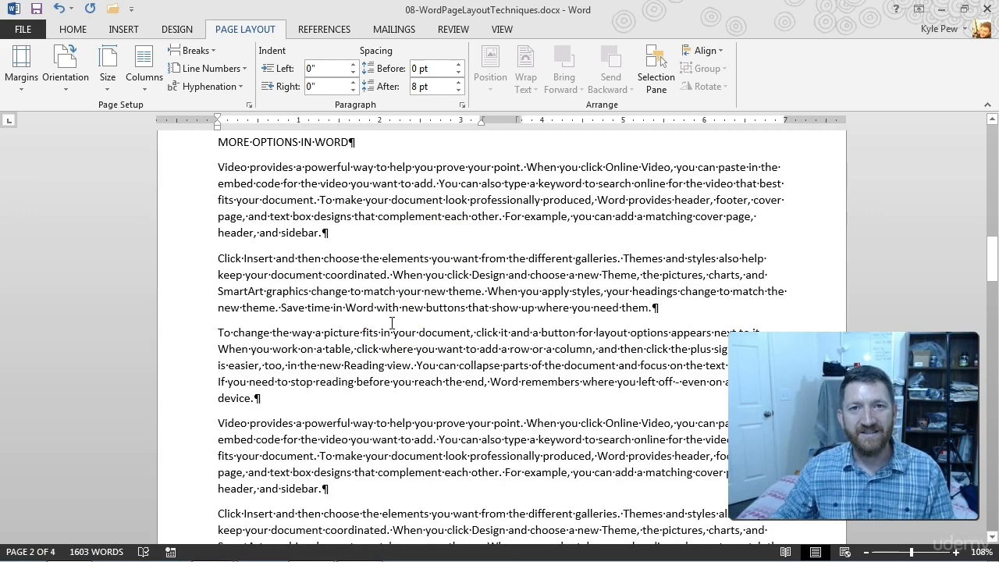
pyautogui.scroll(10, 526, 357)
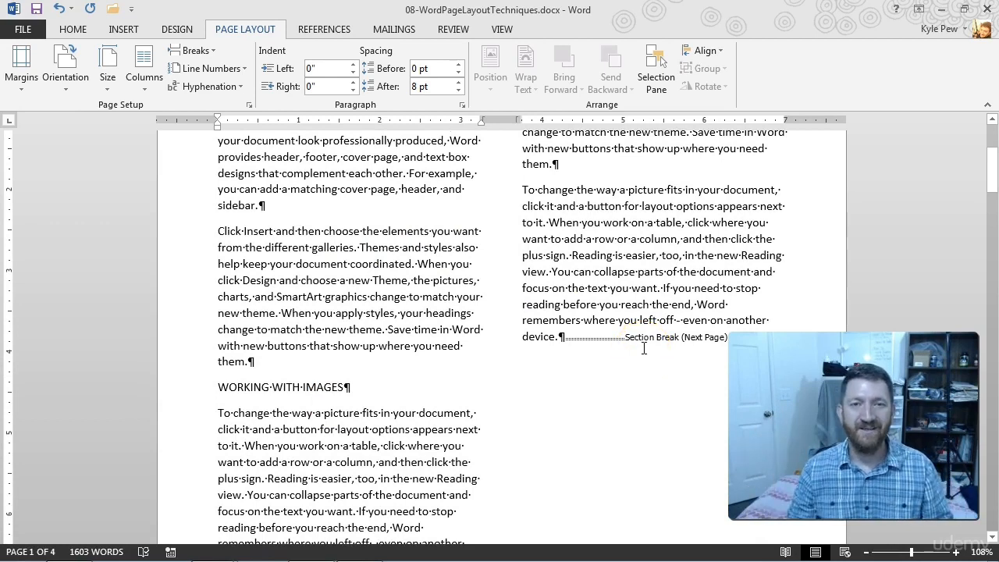
# Lay out the section starting at the ARE YOU STILL READING THIS? heading in three columns.
pyautogui.scroll(-10, 631, 345)
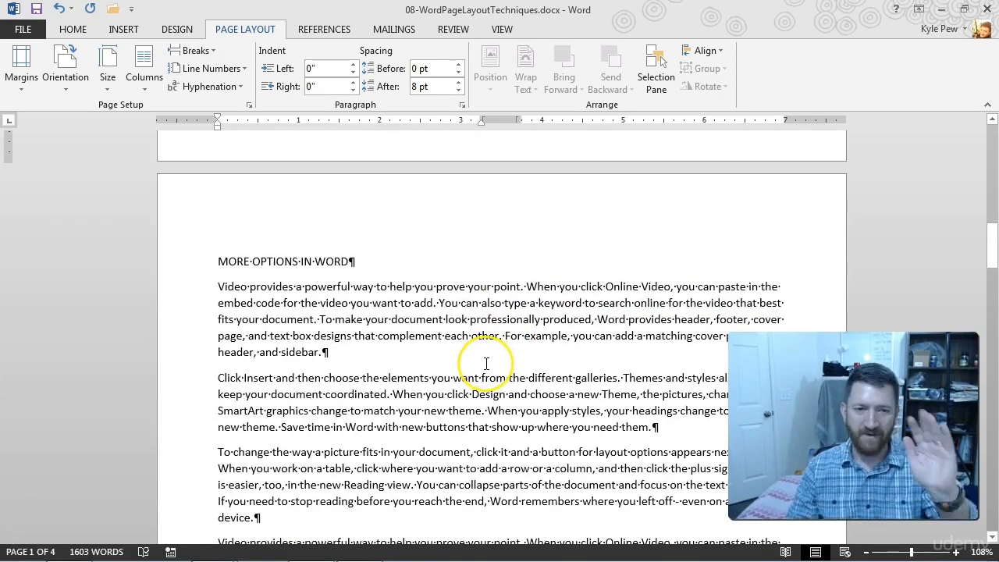
pyautogui.scroll(-10, 486, 364)
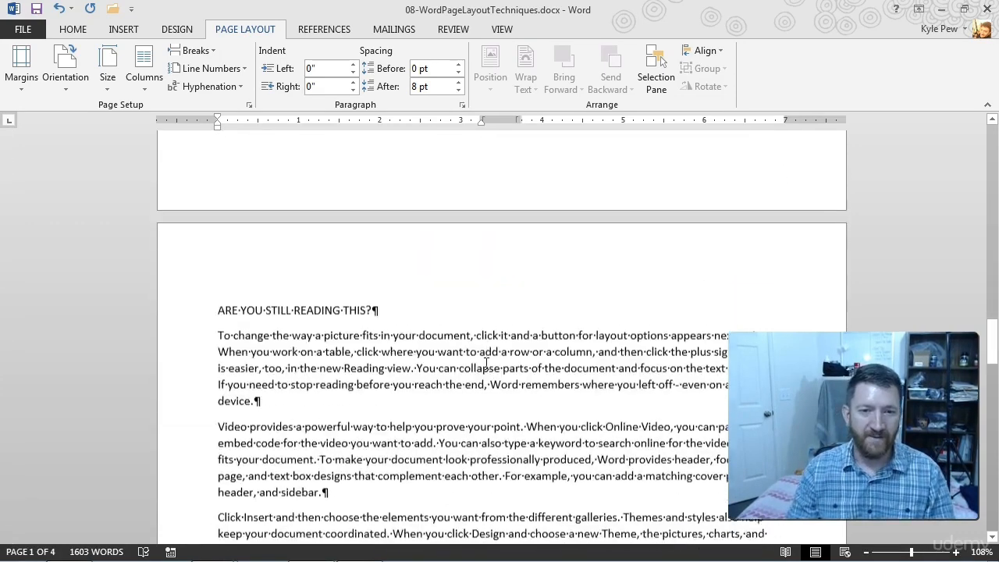
pyautogui.scroll(-3, 487, 364)
pyautogui.click(424, 280)
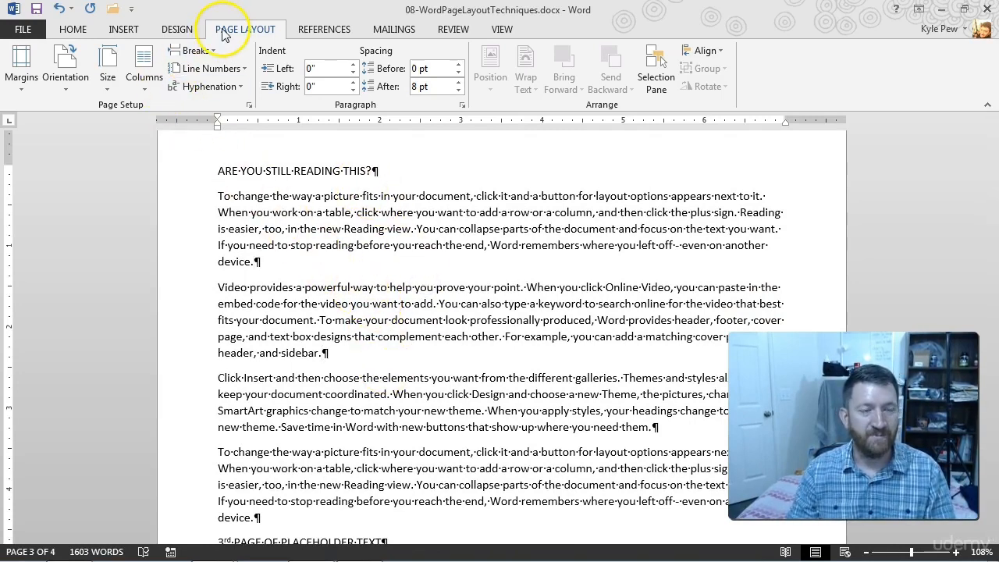
pyautogui.click(138, 95)
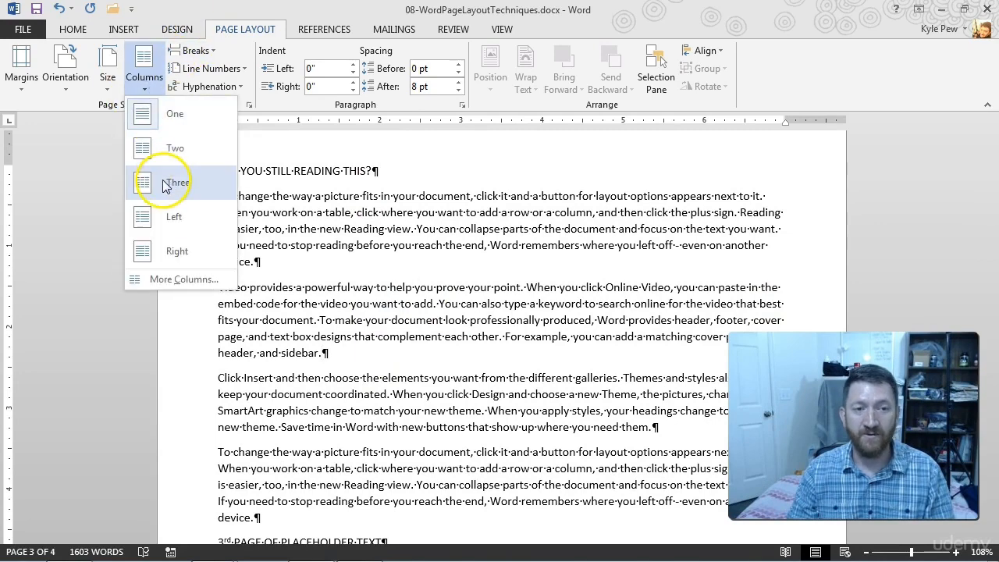
pyautogui.click(164, 183)
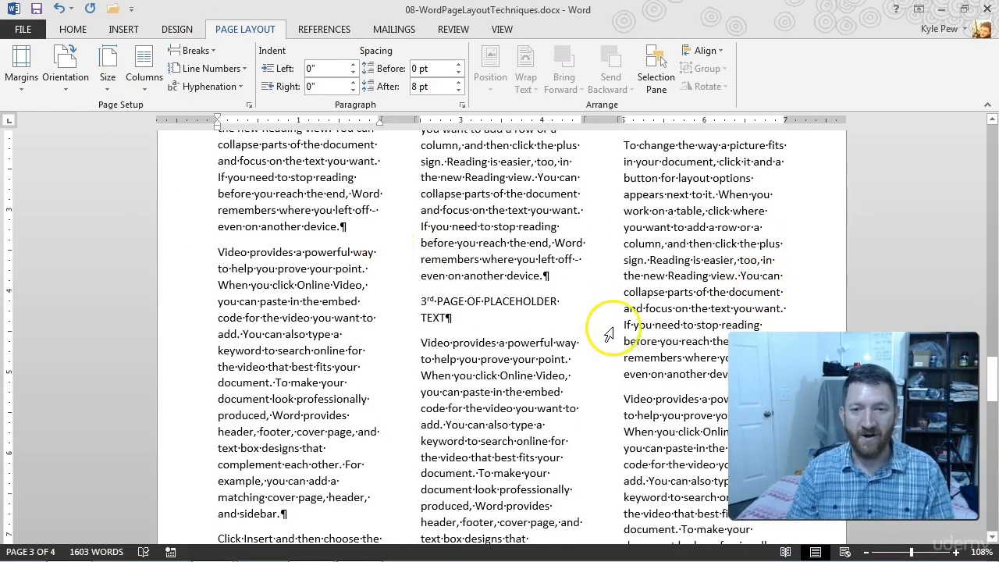
# Examine the section breaks and the differing column layouts from the third section back to the first page.
pyautogui.scroll(12, 541, 388)
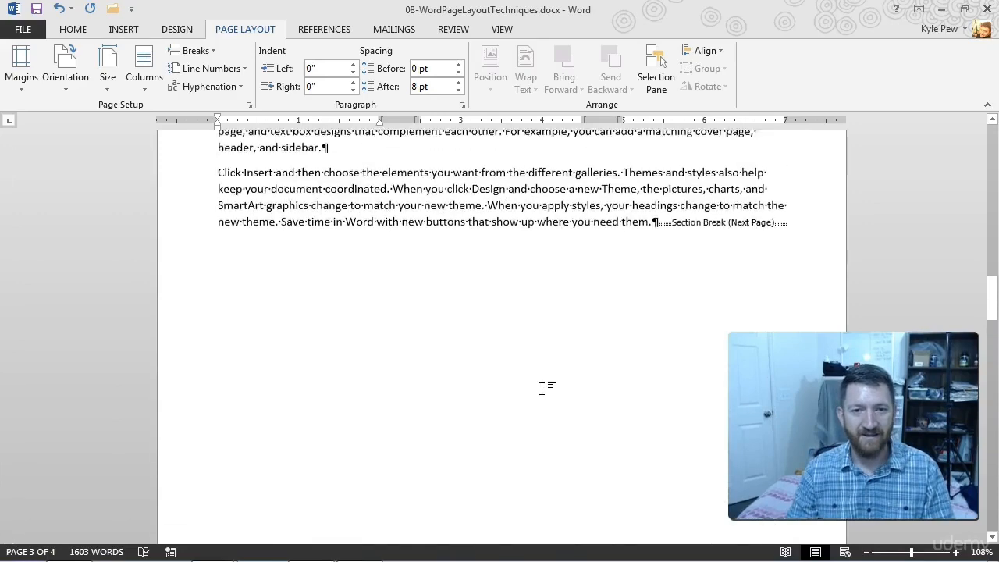
pyautogui.scroll(10, 472, 304)
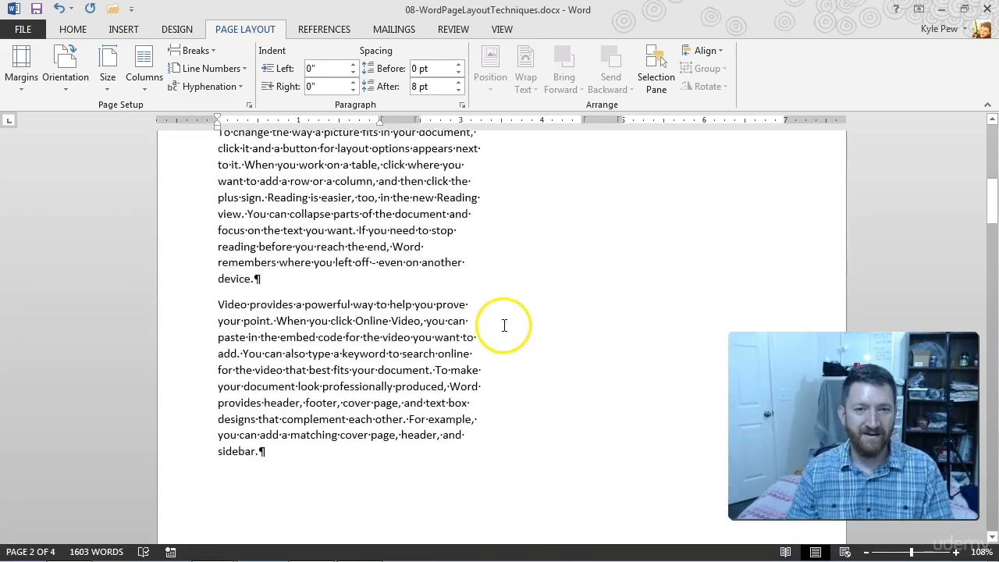
pyautogui.click(543, 224)
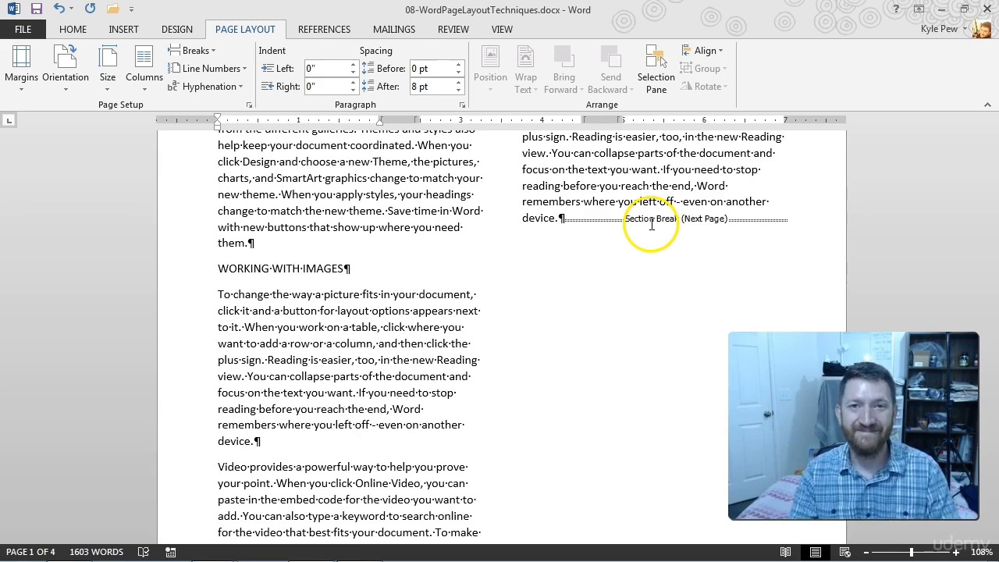
pyautogui.scroll(6, 655, 230)
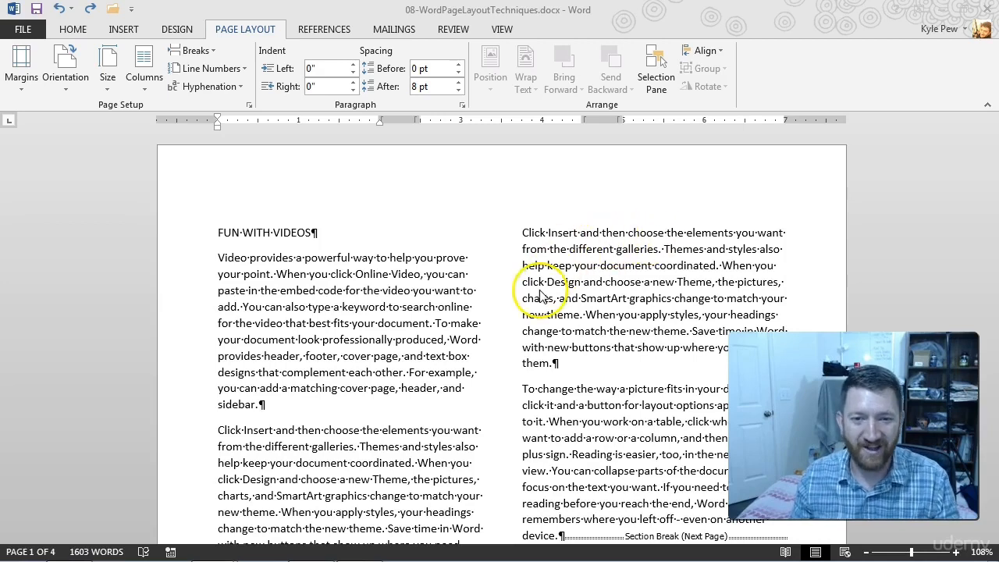
pyautogui.scroll(-3, 537, 289)
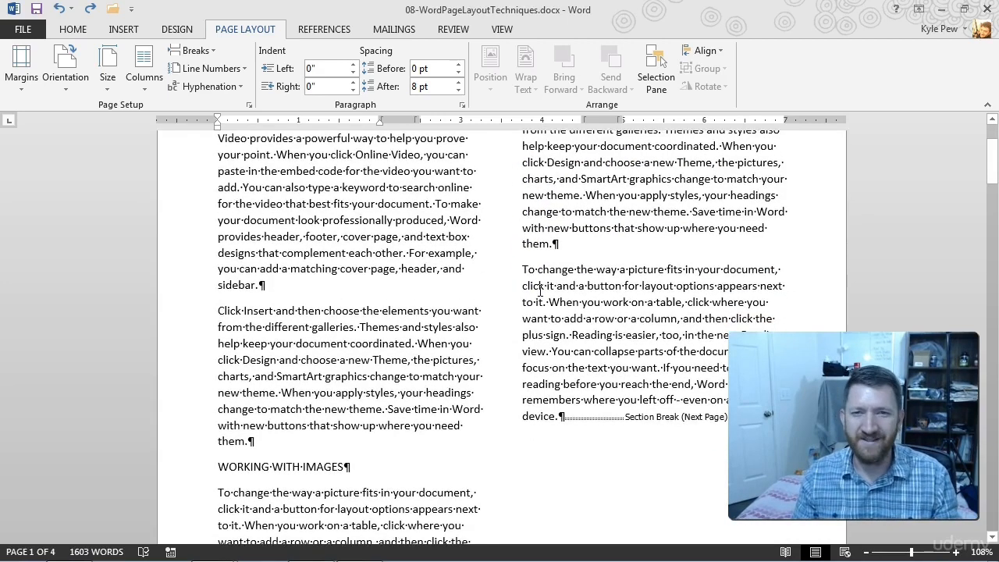
# Delete the Next Page section break that ends the two-column FUN WITH VIDEOS section.
pyautogui.click(566, 417)
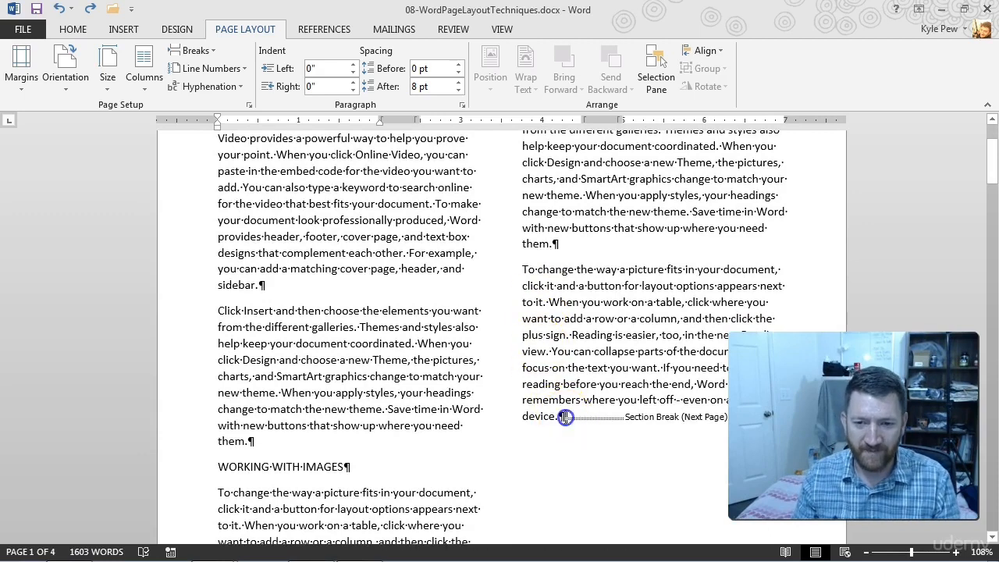
pyautogui.scroll(-2, 587, 379)
pyautogui.scroll(-2, 589, 378)
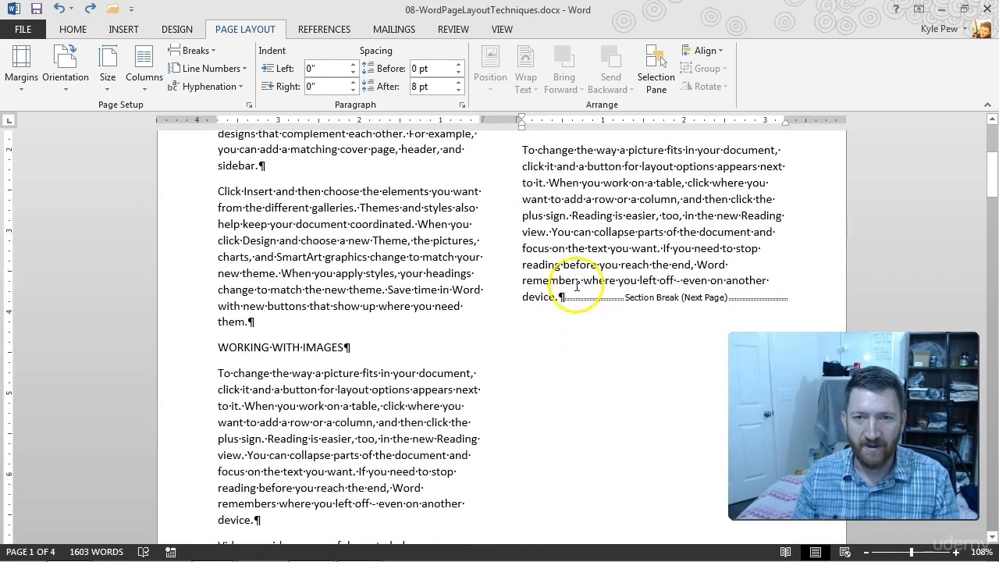
pyautogui.click(73, 29)
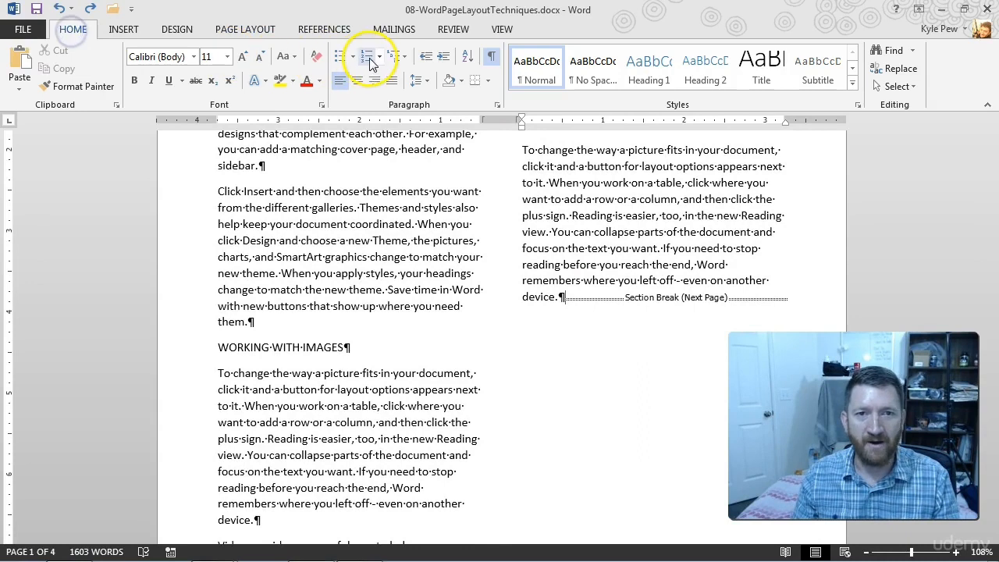
pyautogui.click(565, 301)
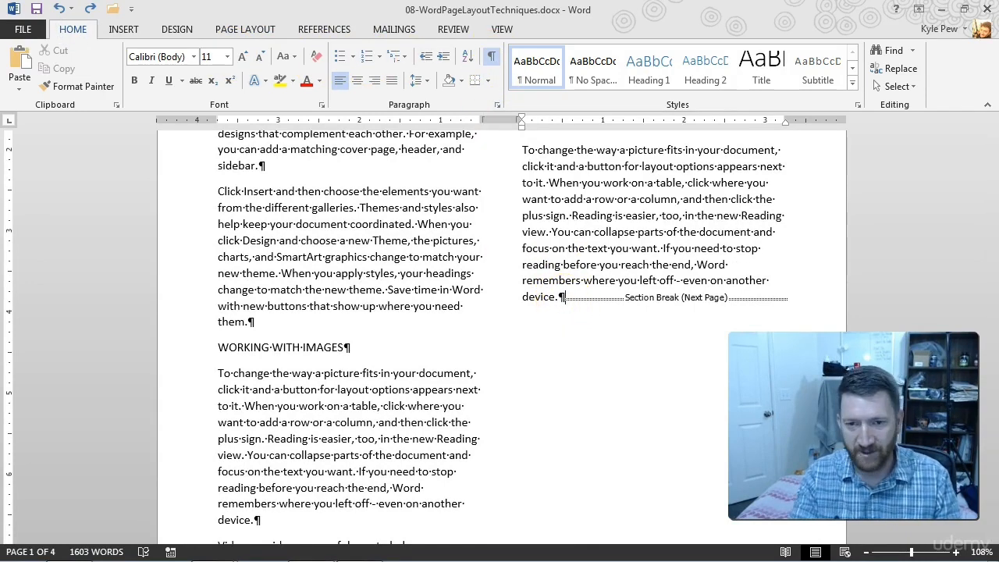
pyautogui.press('Delete')
# Delete the remaining Next Page section break before the ARE YOU STILL READING THIS? heading and check the column layout back to the first page.
pyautogui.scroll(-10, 584, 339)
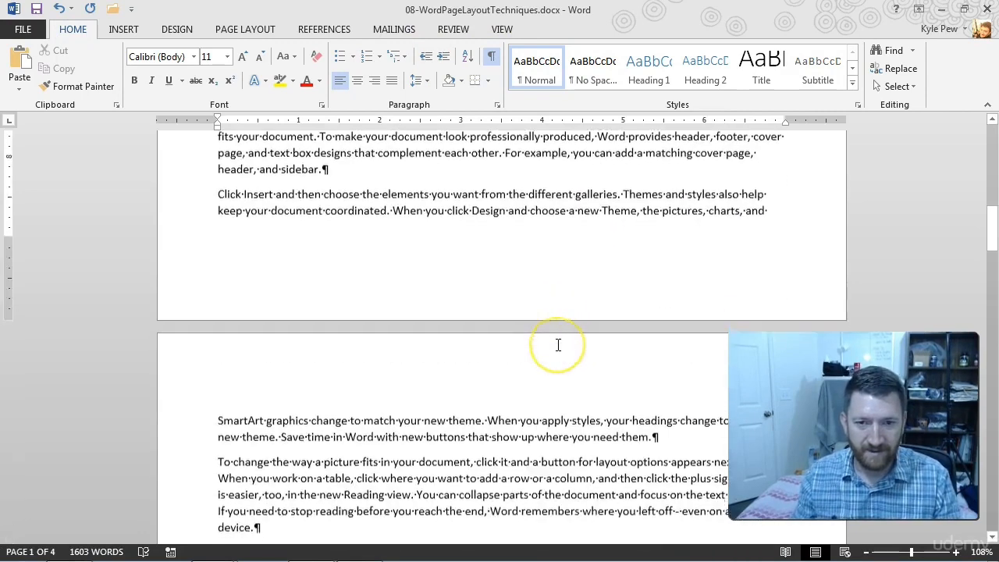
pyautogui.scroll(-6, 558, 343)
pyautogui.scroll(6, 557, 344)
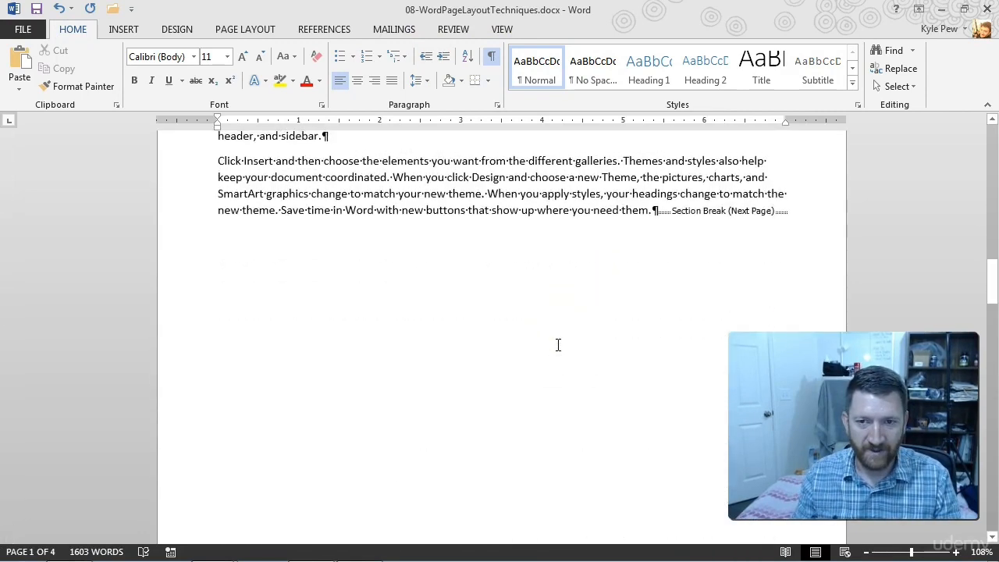
pyautogui.click(662, 310)
pyautogui.click(716, 333)
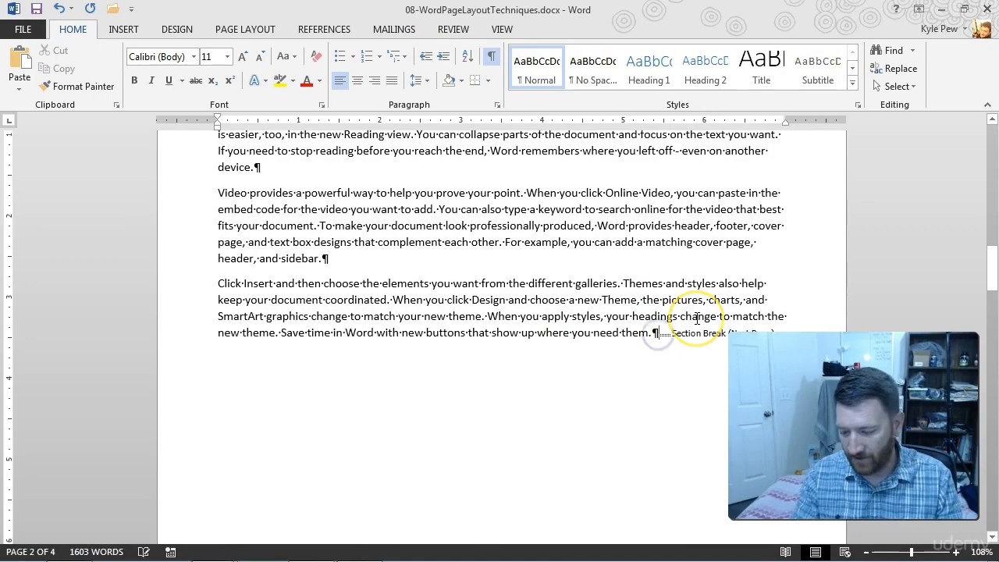
pyautogui.press('Delete')
pyautogui.scroll(-7, 575, 305)
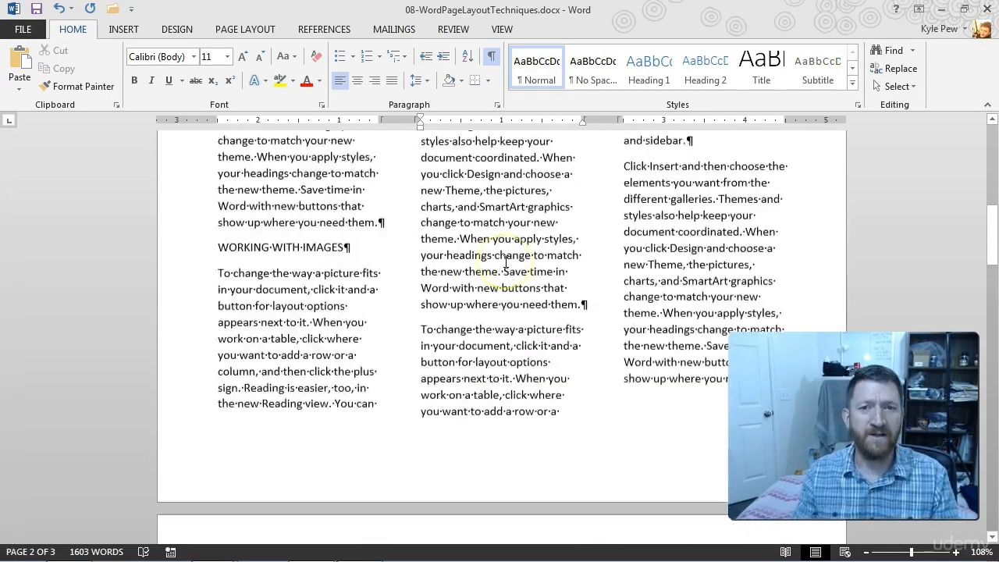
pyautogui.scroll(5, 506, 262)
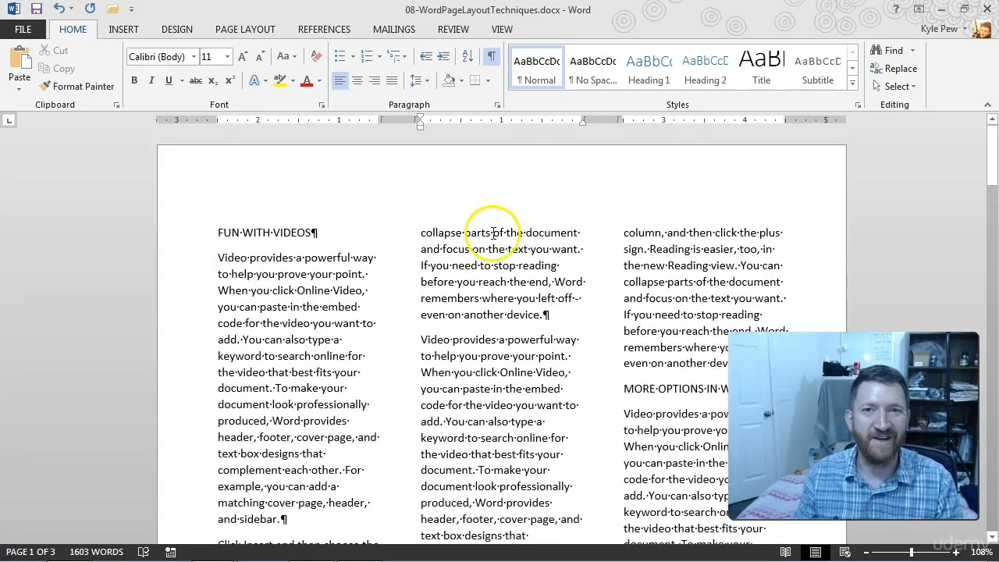
# Lay out the whole document in one column and return to the first page.
pyautogui.click(249, 32)
pyautogui.click(144, 77)
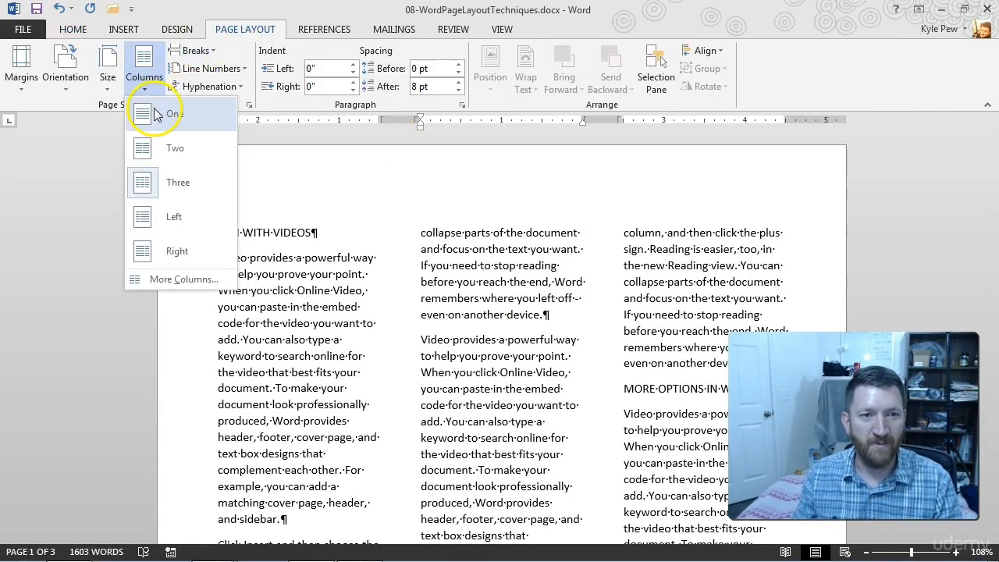
pyautogui.click(156, 115)
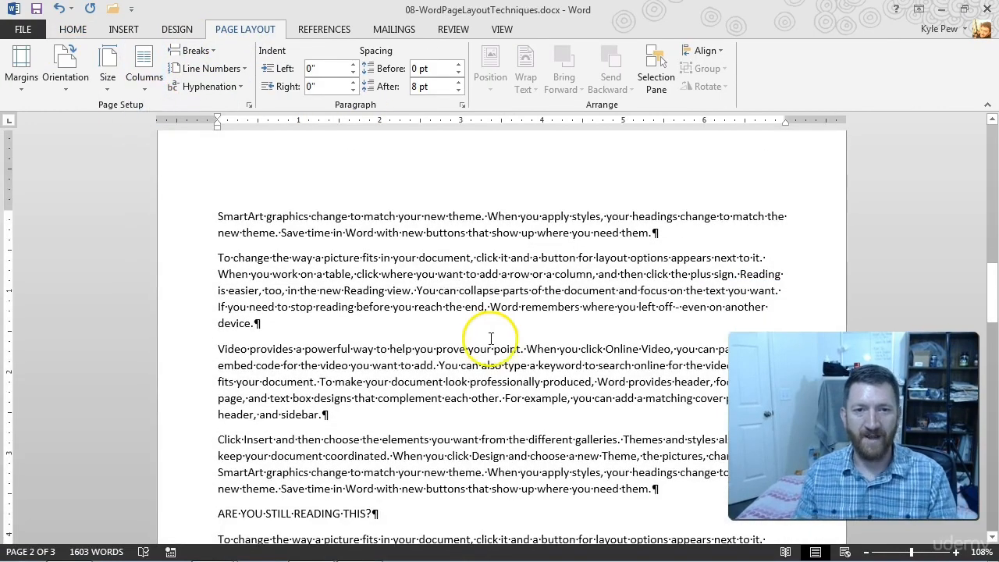
pyautogui.scroll(10, 495, 338)
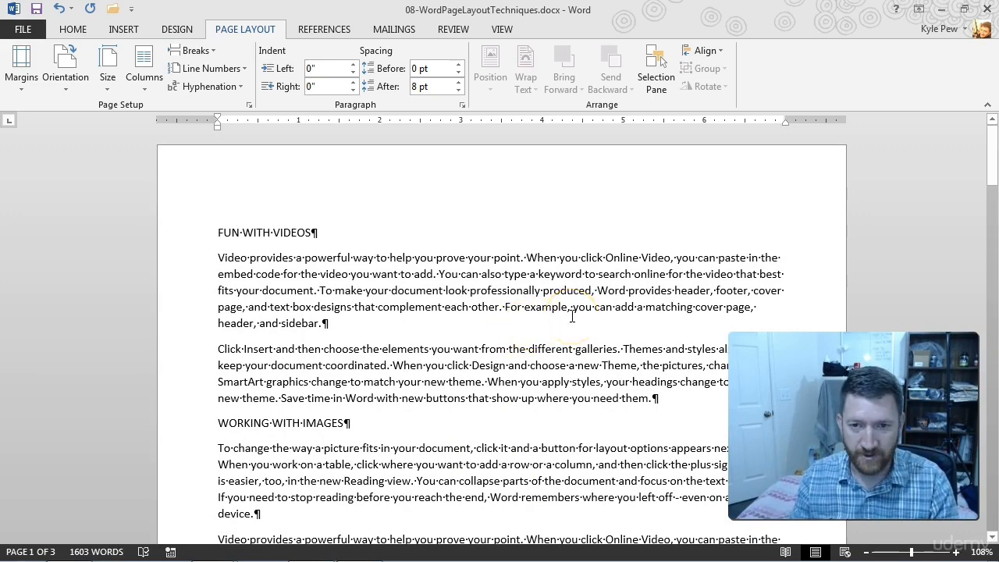
# Switch the whole document to landscape orientation and back to portrait.
pyautogui.keyDown('ctrl'); pyautogui.scroll(-7, 572, 317); pyautogui.keyUp('ctrl')
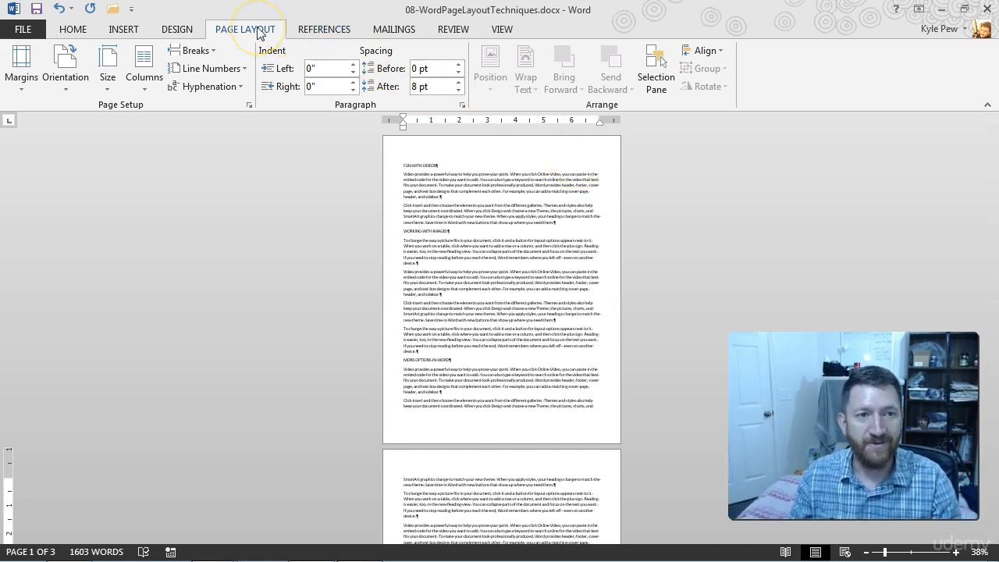
pyautogui.click(65, 85)
pyautogui.click(86, 156)
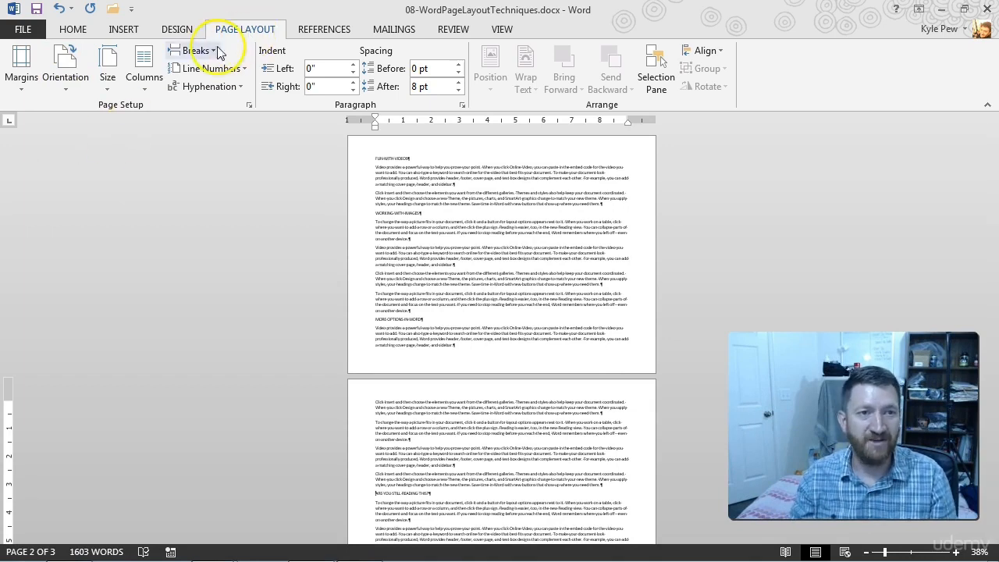
pyautogui.click(69, 88)
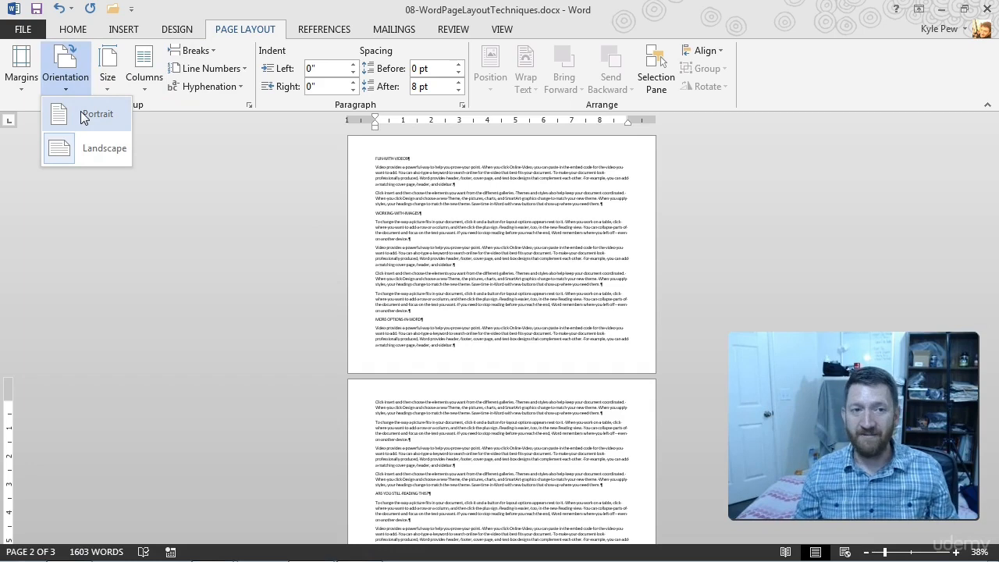
pyautogui.click(86, 114)
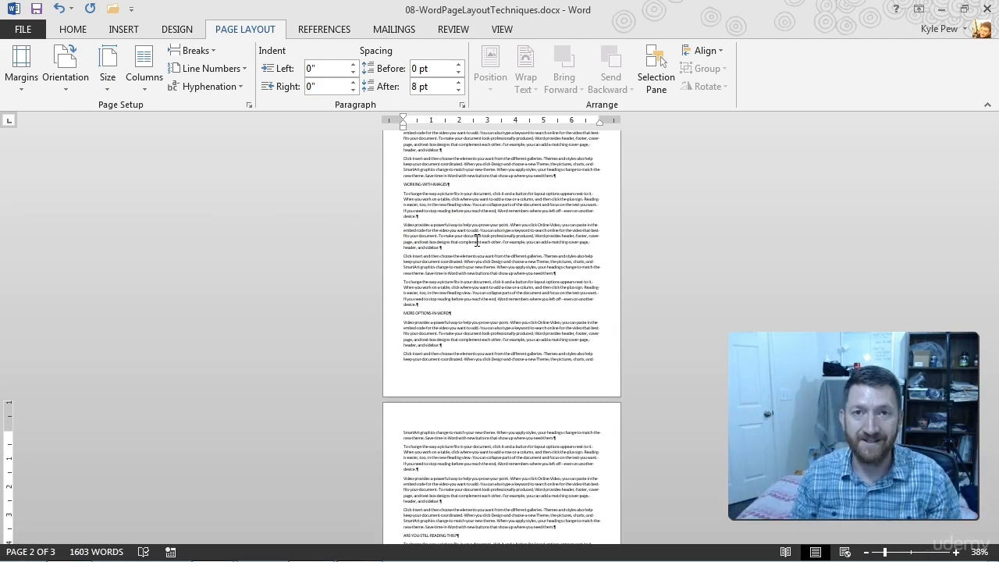
# Set the orientation to landscape again, check how it applies across the pages, and restore portrait.
pyautogui.click(62, 83)
pyautogui.click(86, 150)
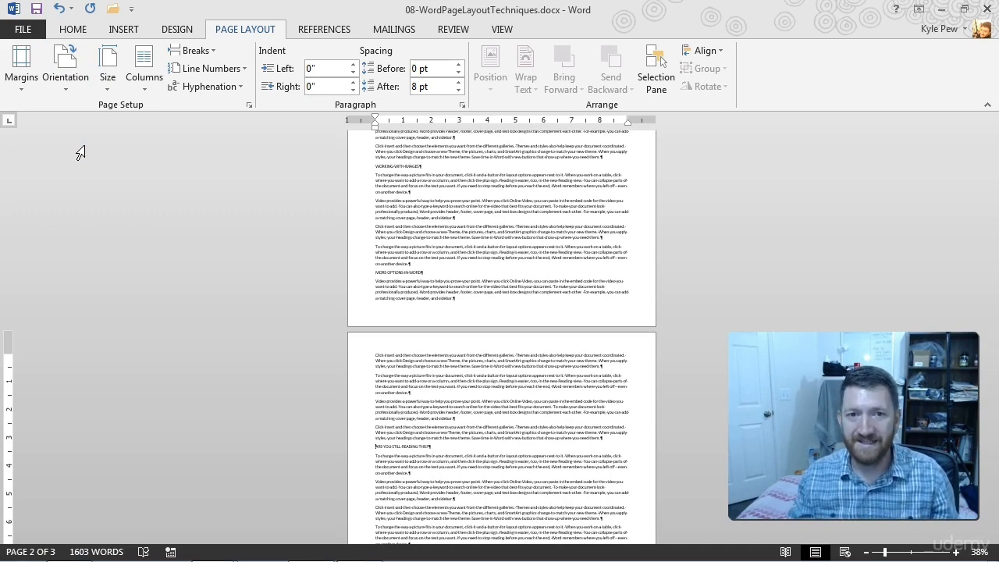
pyautogui.scroll(-5, 458, 243)
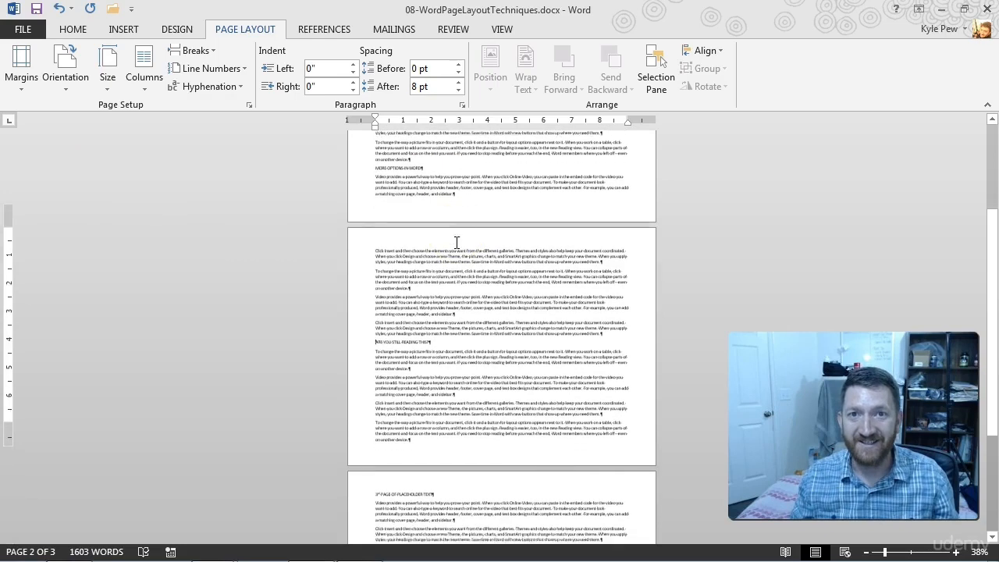
pyautogui.scroll(7, 457, 243)
pyautogui.click(466, 278)
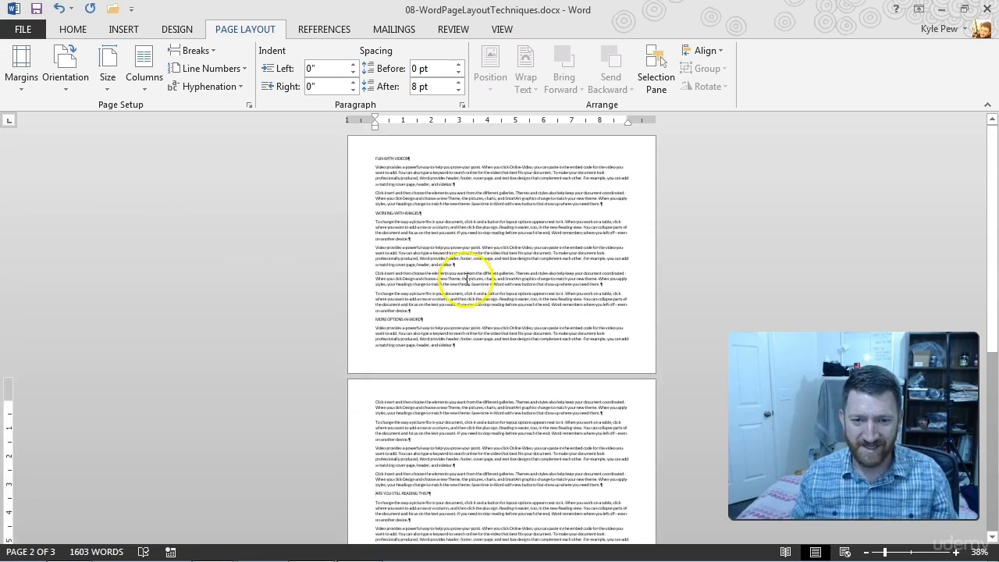
pyautogui.scroll(-8, 466, 277)
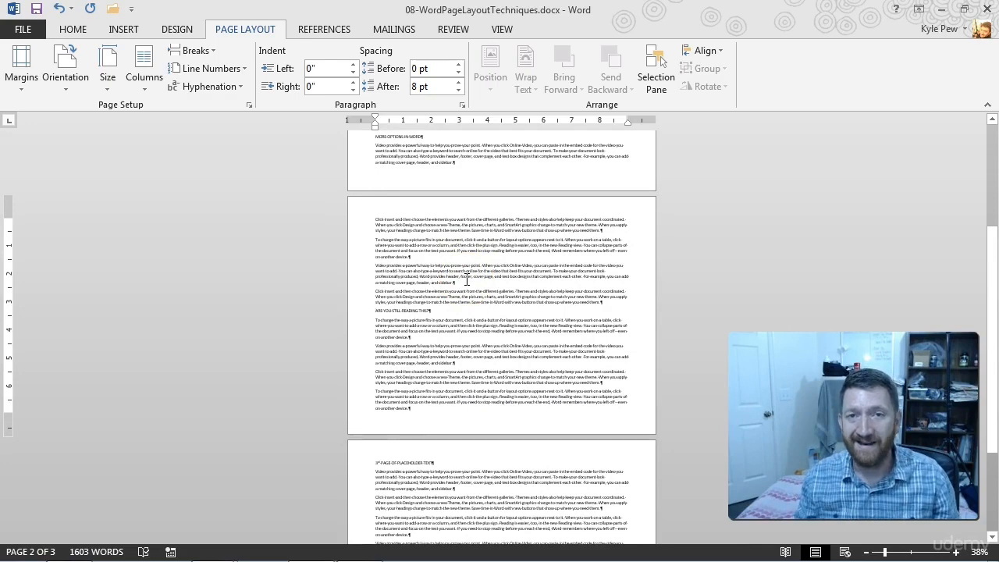
pyautogui.click(72, 78)
pyautogui.click(87, 118)
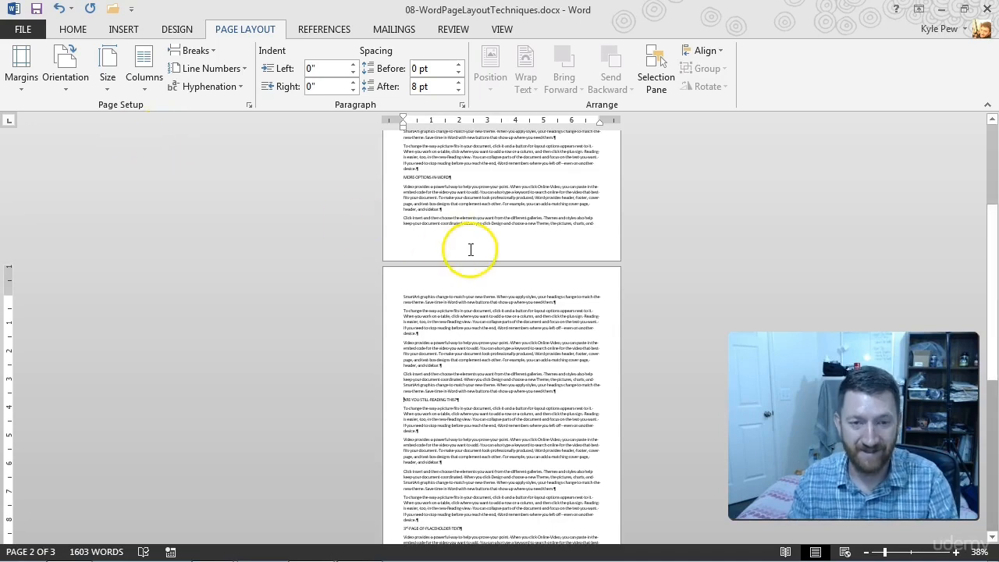
# Insert a Next Page section break before the MORE OPTIONS IN WORD heading.
pyautogui.scroll(4, 480, 238)
pyautogui.keyDown('ctrl'); pyautogui.scroll(4, 494, 238); pyautogui.keyUp('ctrl')
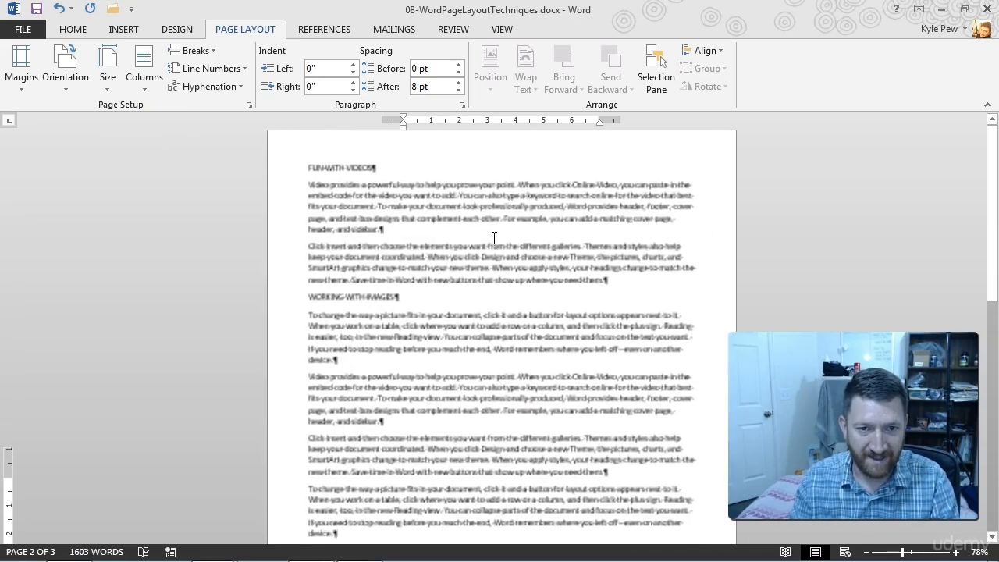
pyautogui.scroll(-2, 495, 238)
pyautogui.click(293, 462)
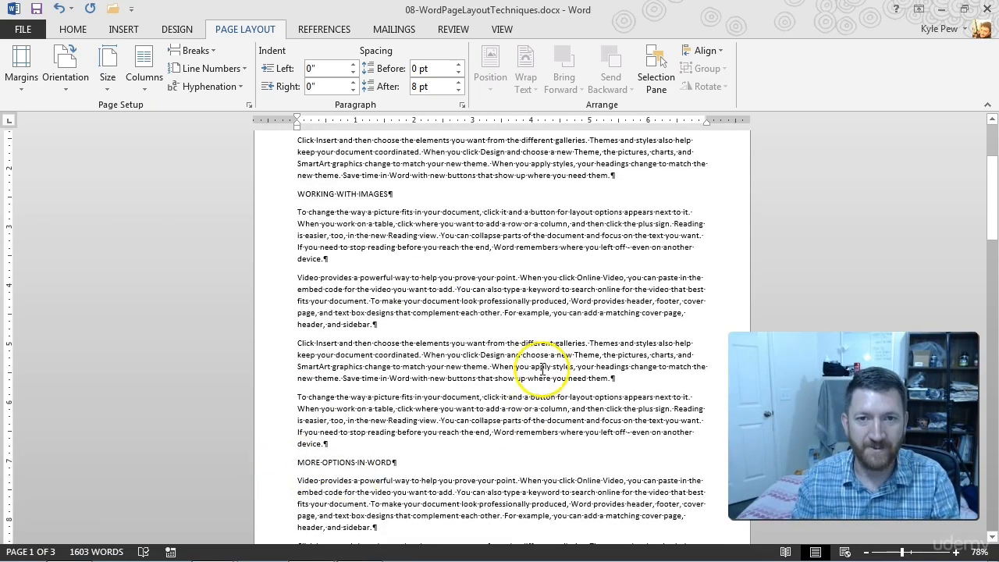
pyautogui.click(195, 49)
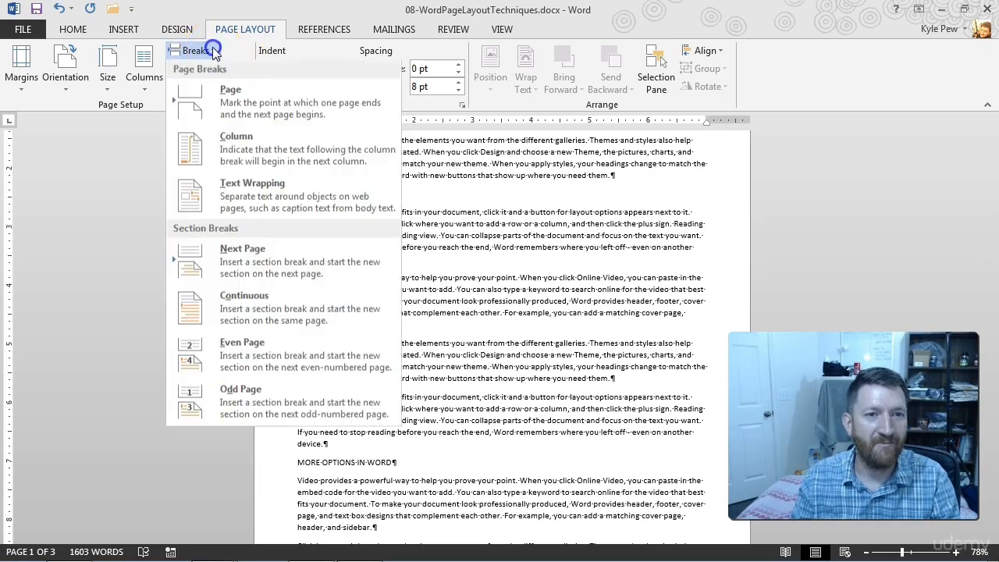
pyautogui.click(247, 268)
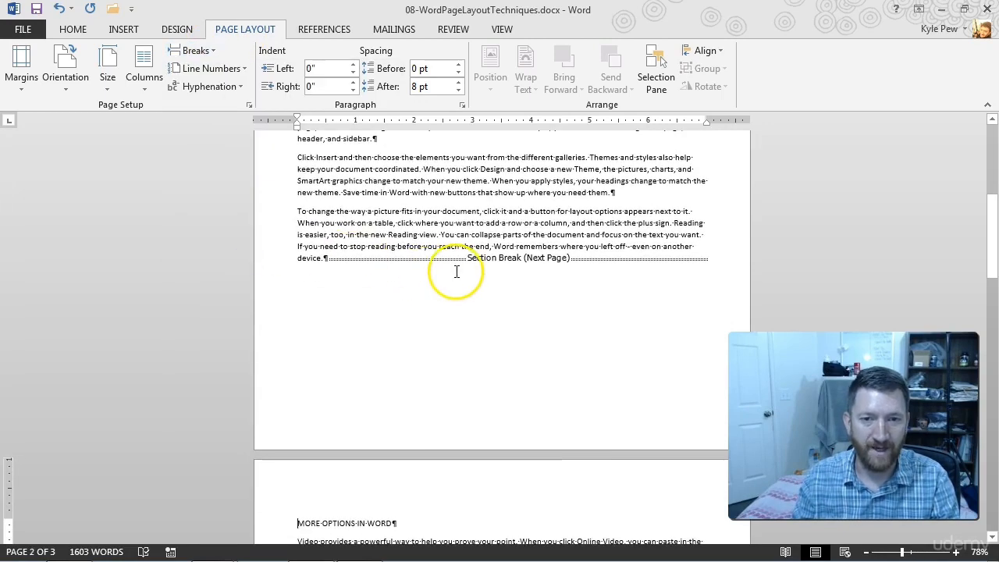
# Insert a Next Page section break before the 3rd PAGE OF PLACEHOLDER TEXT heading.
pyautogui.scroll(-12, 456, 272)
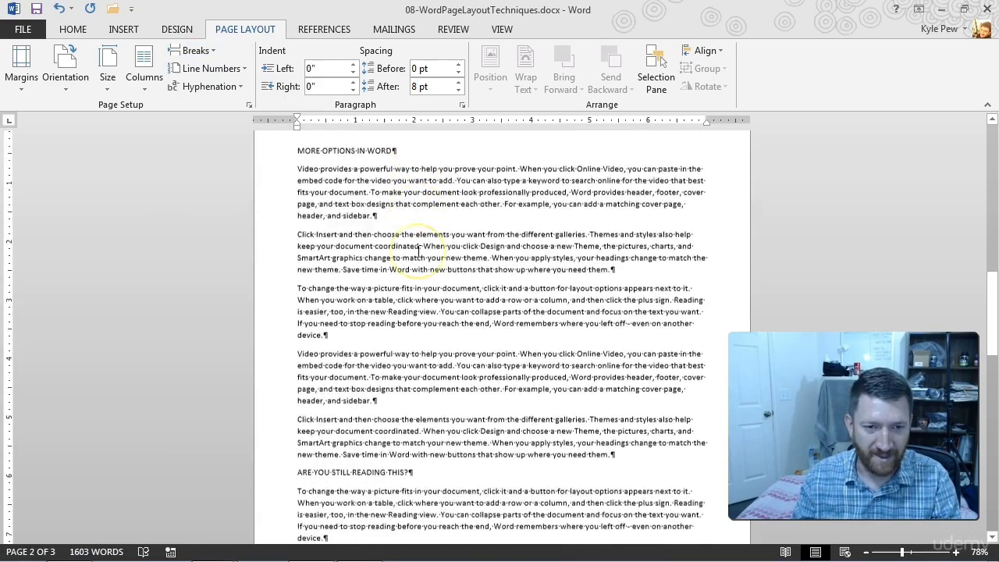
pyautogui.scroll(-4, 419, 251)
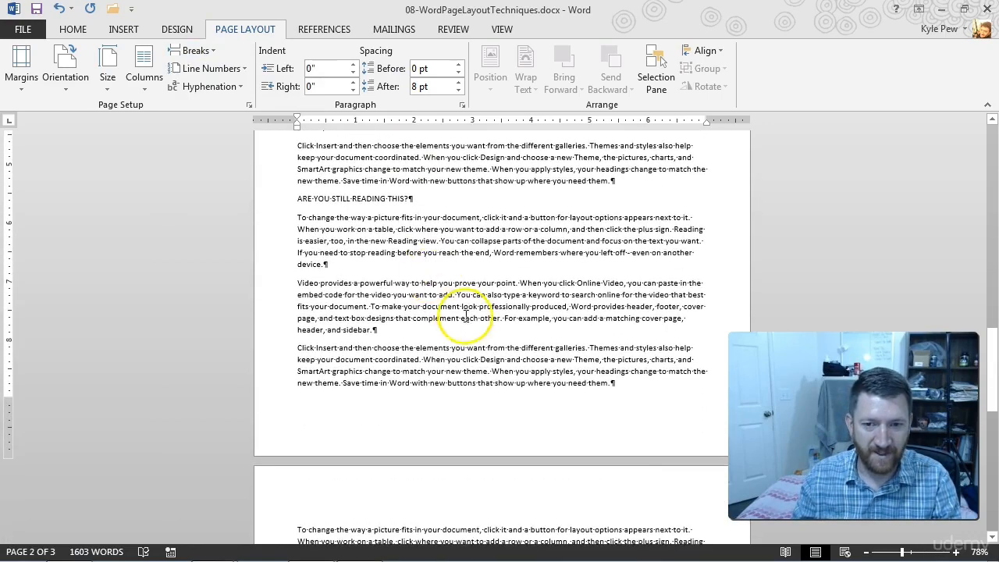
pyautogui.scroll(-6, 609, 379)
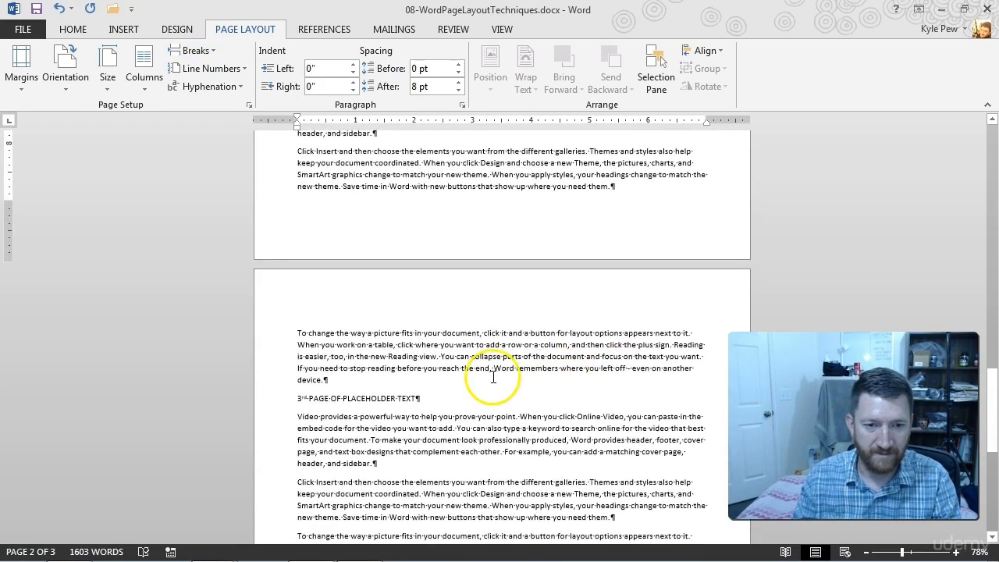
pyautogui.click(299, 399)
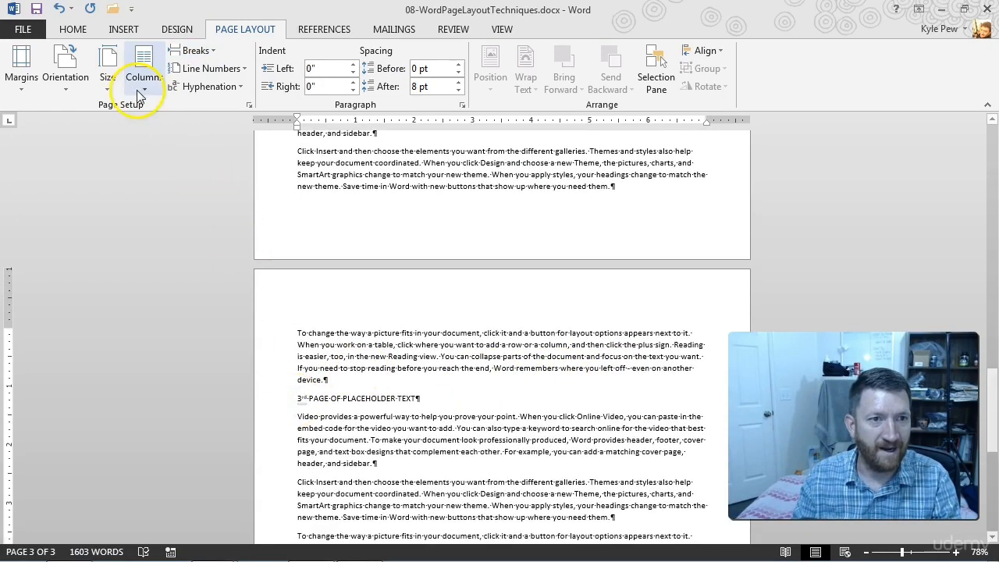
pyautogui.click(193, 50)
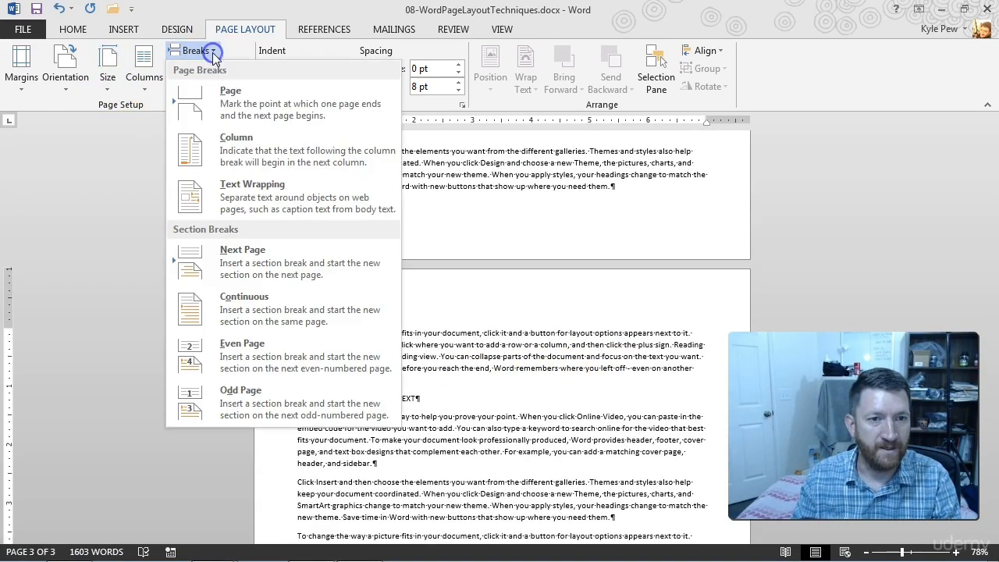
pyautogui.click(264, 261)
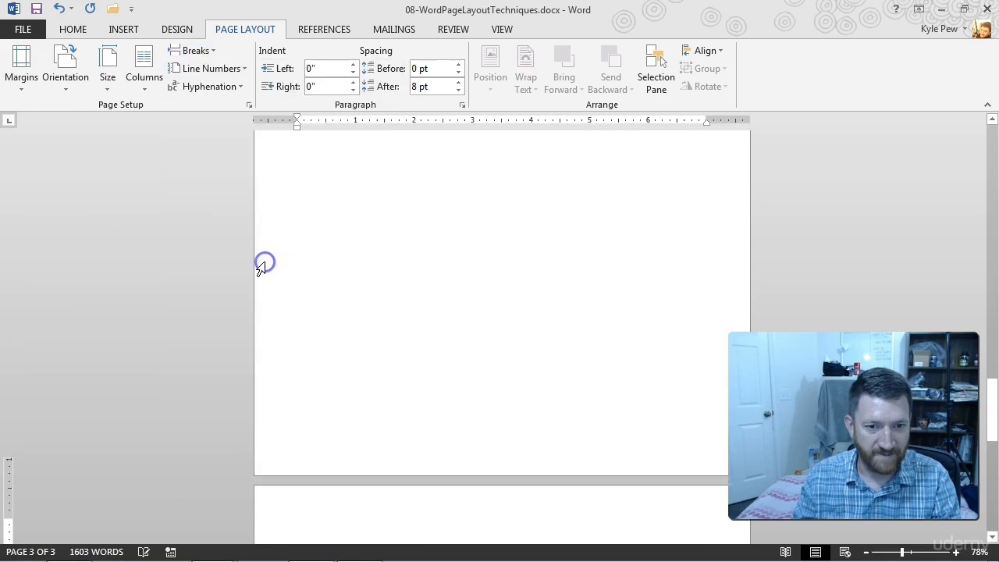
pyautogui.scroll(-5, 544, 274)
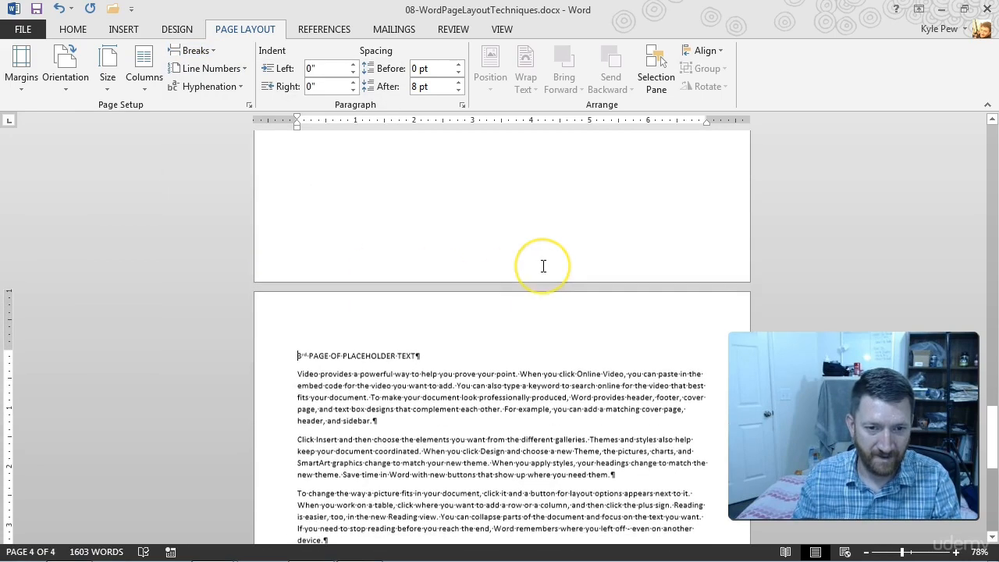
# Add two blank paragraphs before the section break that ends the MORE OPTIONS IN WORD section.
pyautogui.scroll(10, 543, 266)
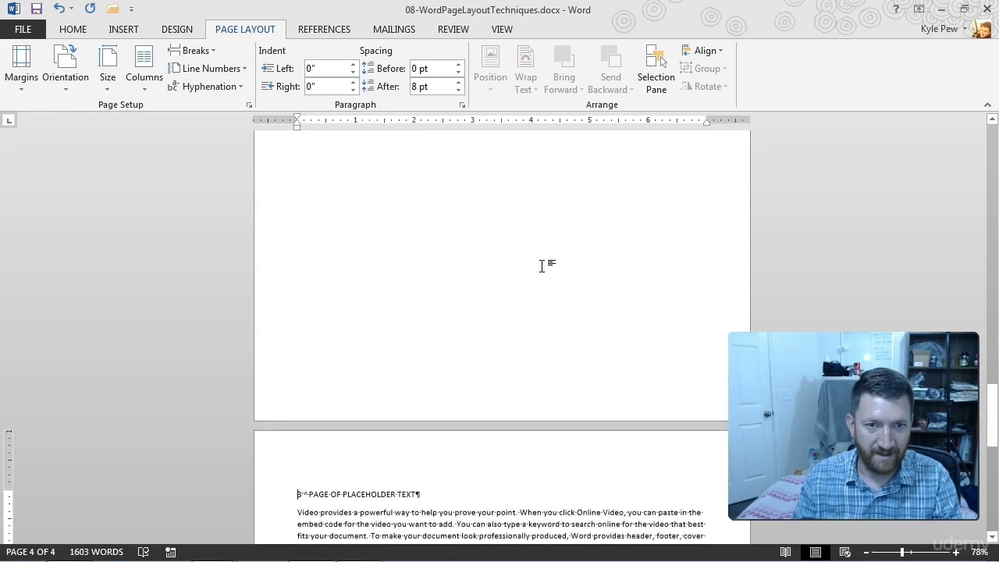
pyautogui.scroll(3, 541, 266)
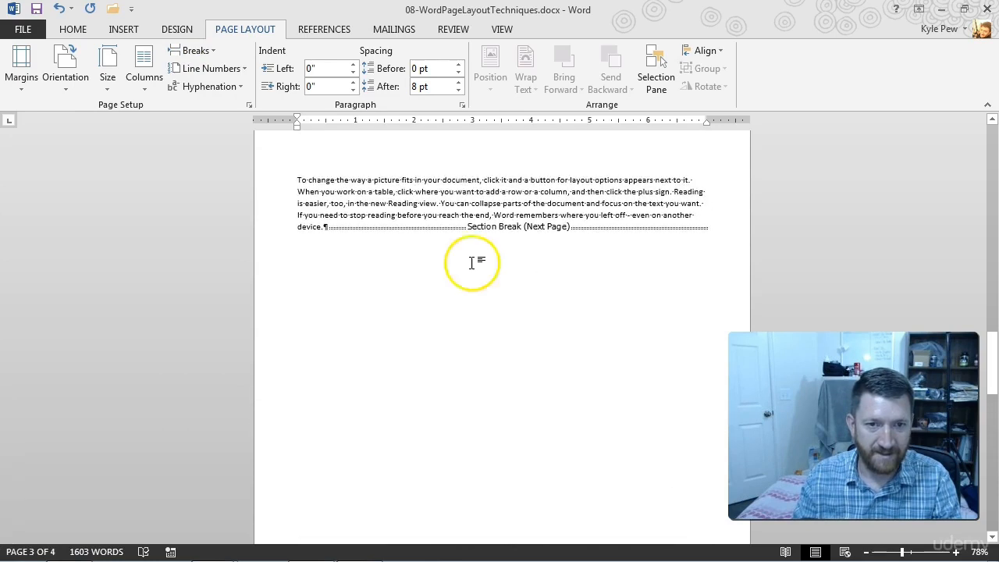
pyautogui.click(326, 227)
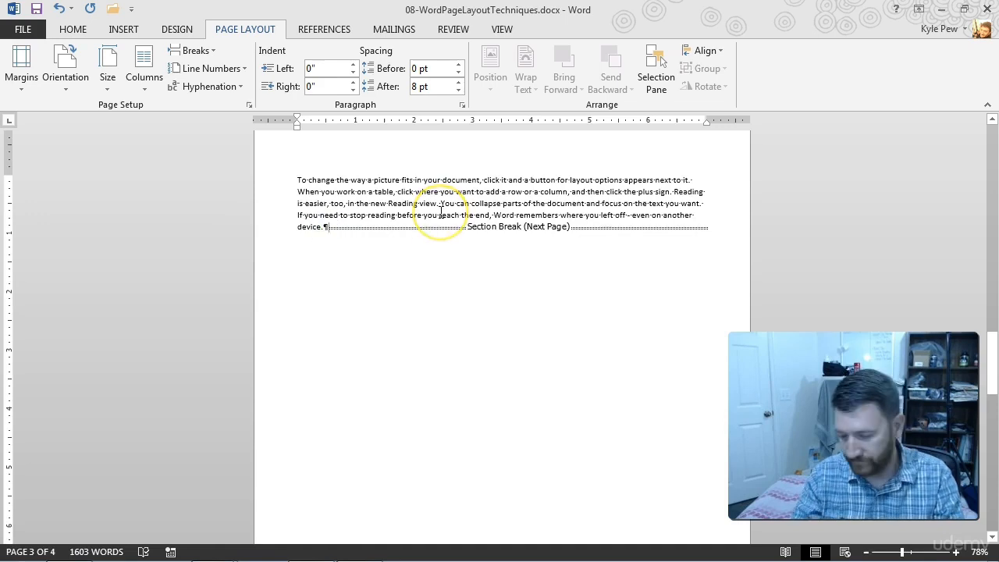
pyautogui.press('Return')
pyautogui.press('Return')
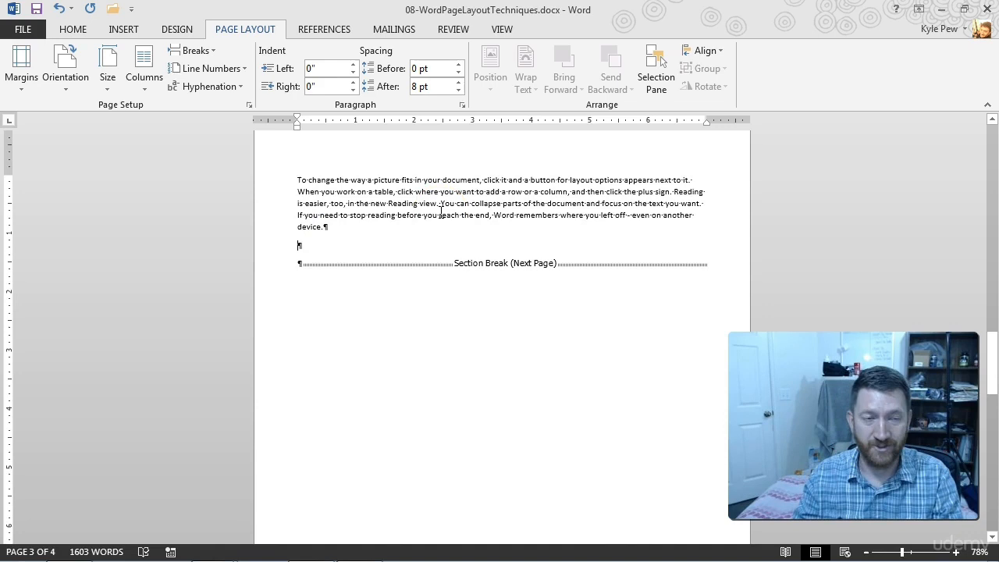
# Search Bing images for "map" and insert the coloured political world map with the light blue background in the blank paragraph.
pyautogui.click(134, 33)
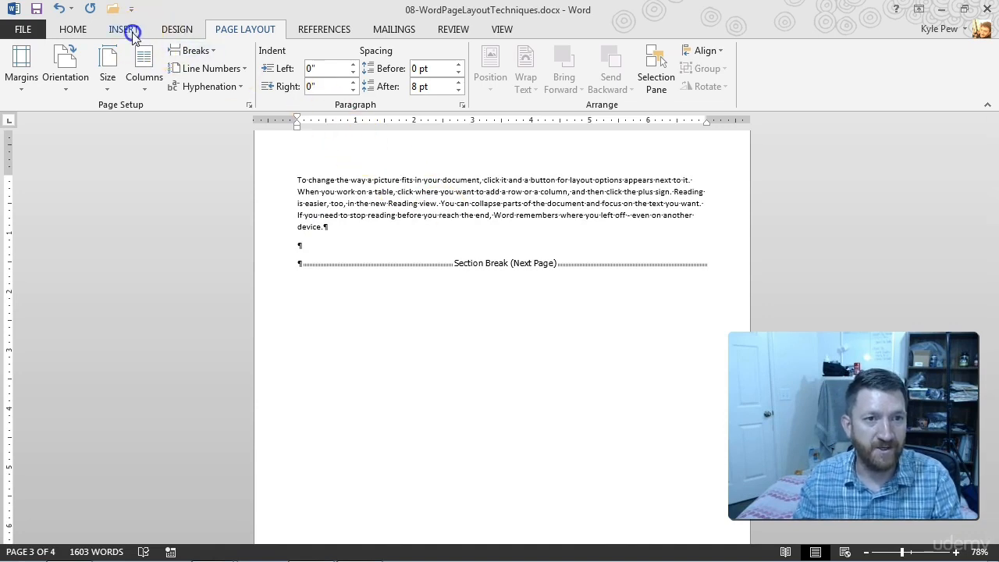
pyautogui.click(177, 76)
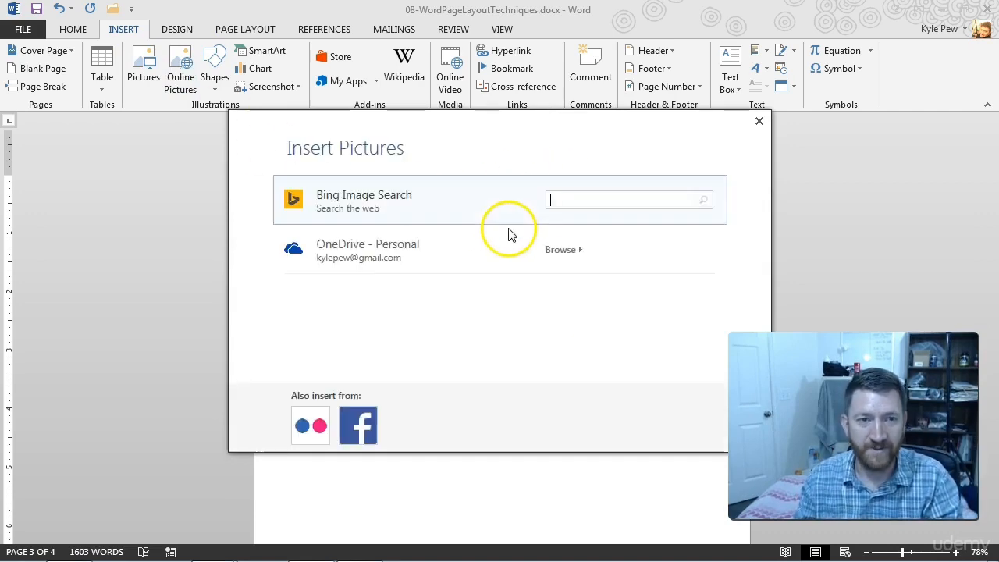
pyautogui.click(574, 197)
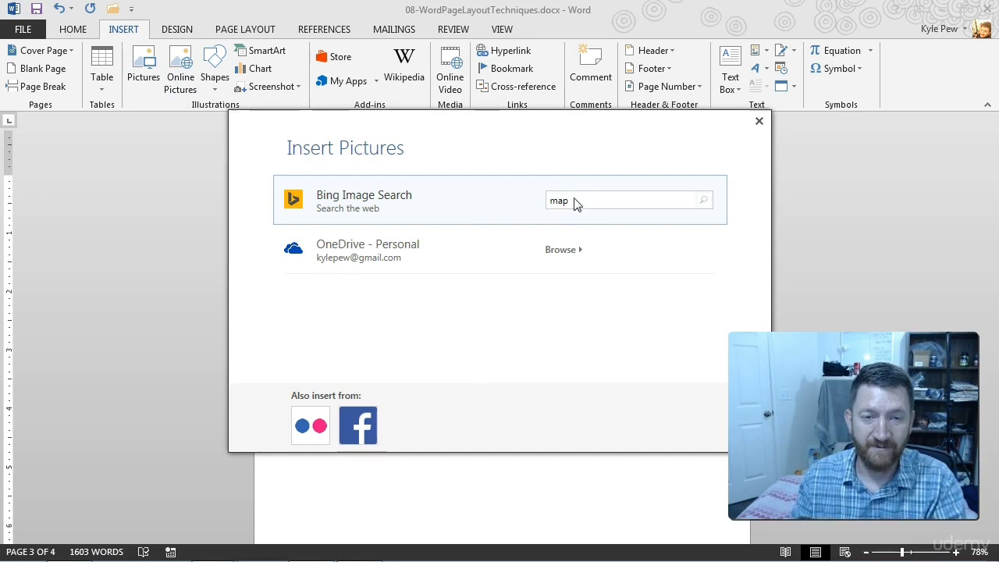
pyautogui.press('Return')
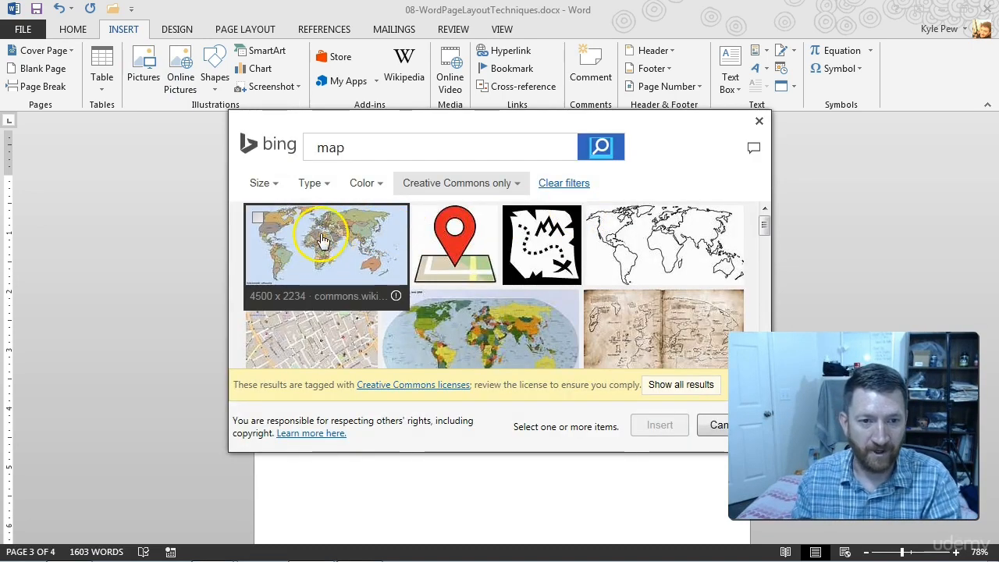
pyautogui.click(325, 241)
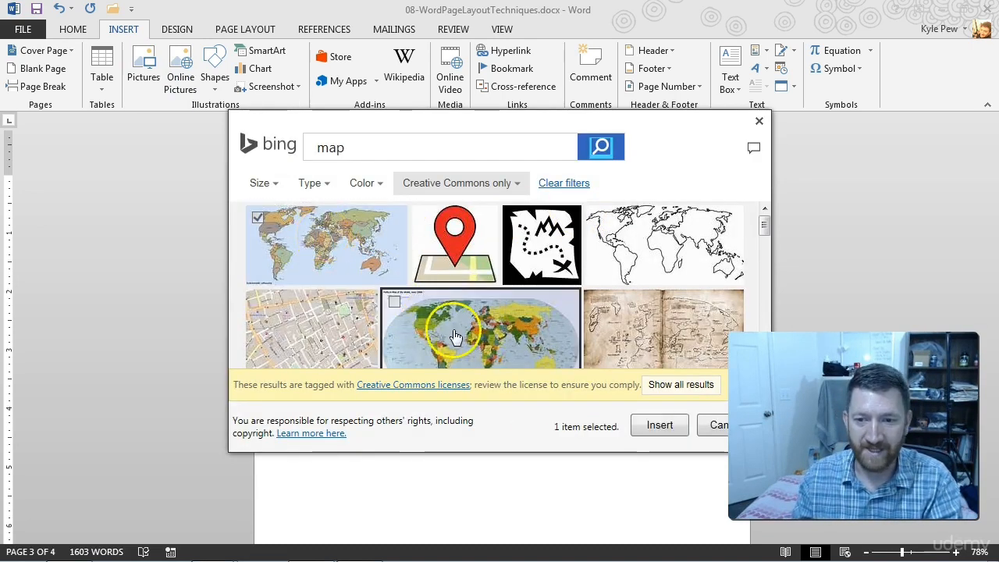
pyautogui.click(656, 427)
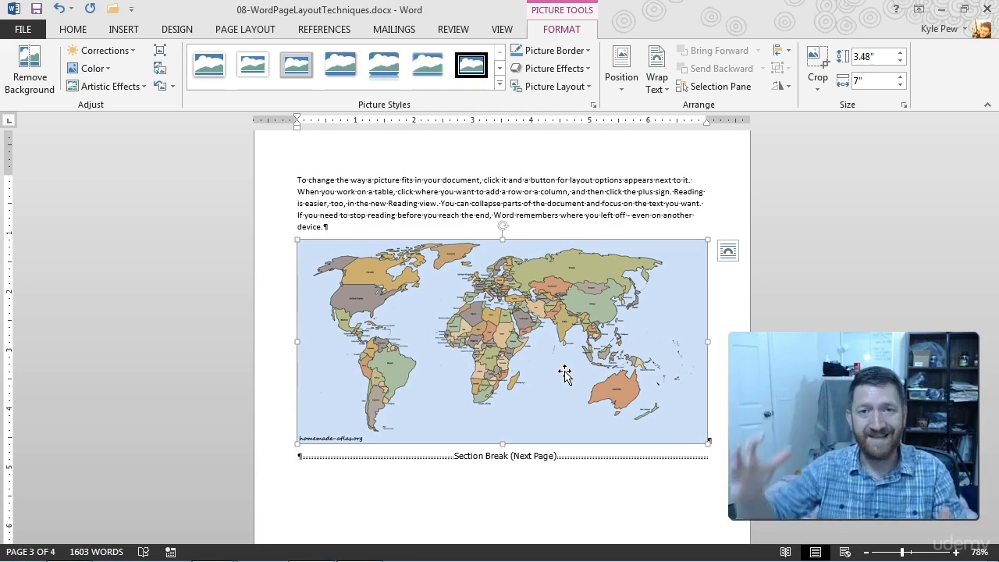
# Set only the section starting at the MORE OPTIONS IN WORD heading to landscape orientation.
pyautogui.scroll(15, 564, 265)
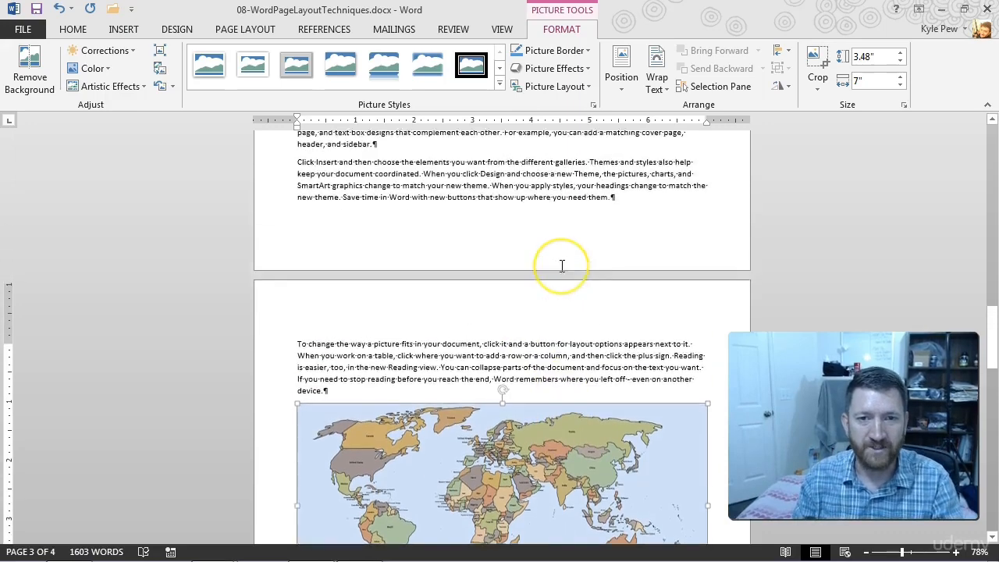
pyautogui.scroll(10, 562, 265)
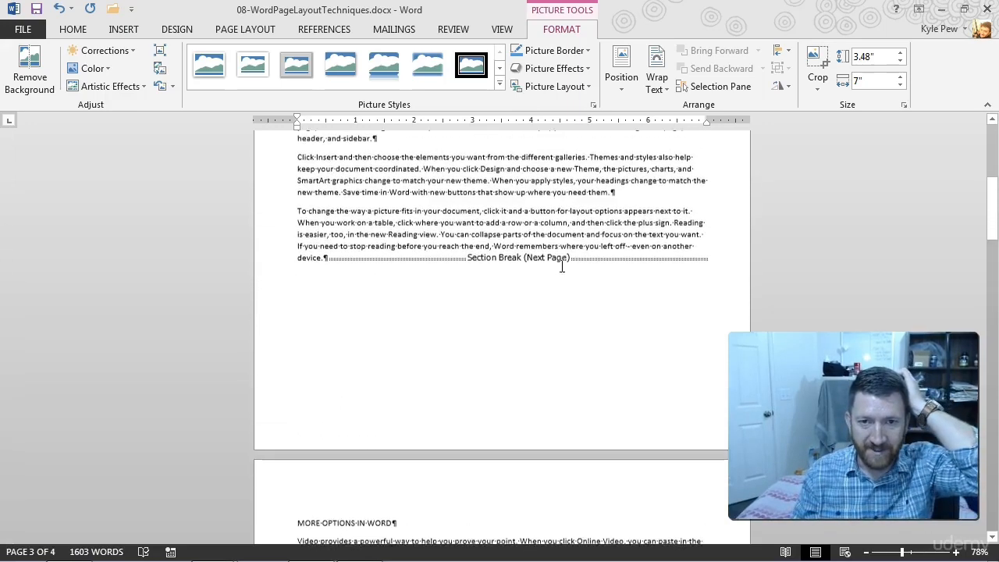
pyautogui.click(515, 259)
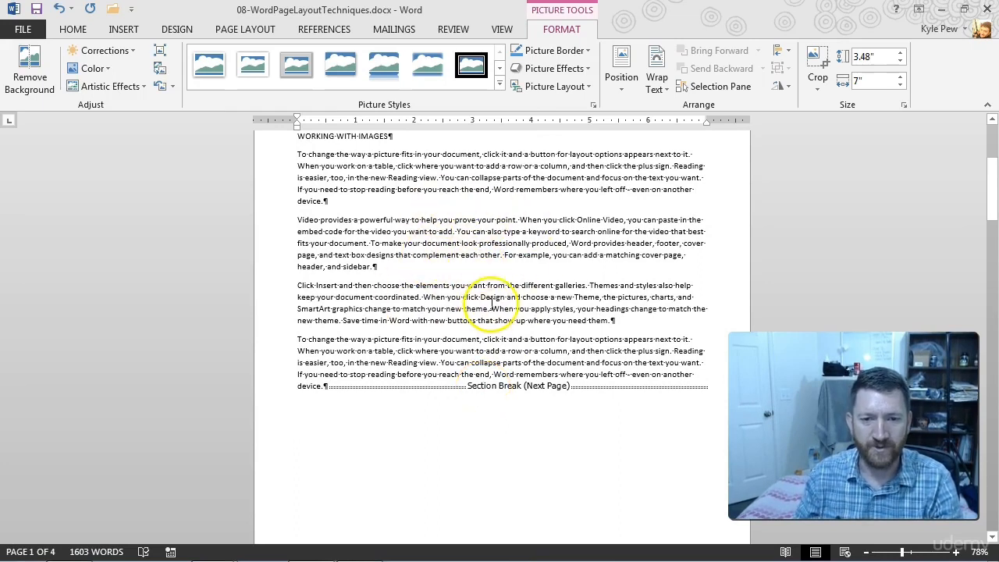
pyautogui.scroll(-5, 492, 305)
pyautogui.scroll(-6, 492, 305)
pyautogui.click(435, 309)
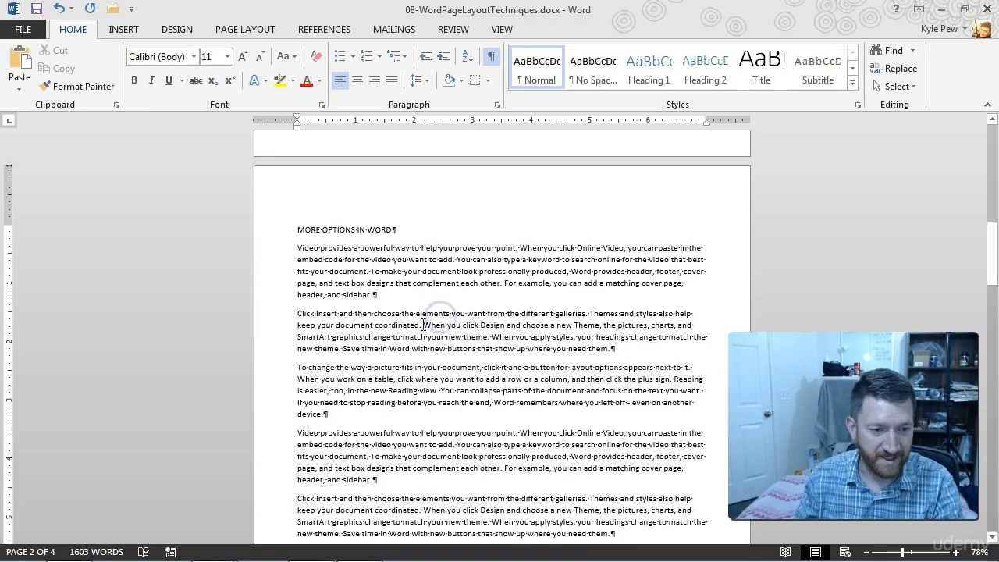
pyautogui.moveTo(19, 554)
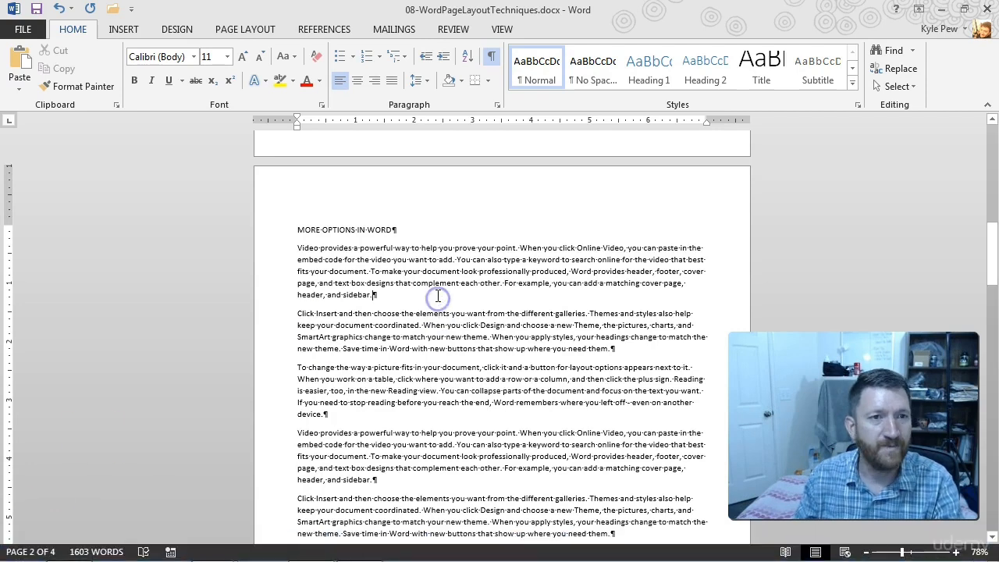
pyautogui.click(245, 29)
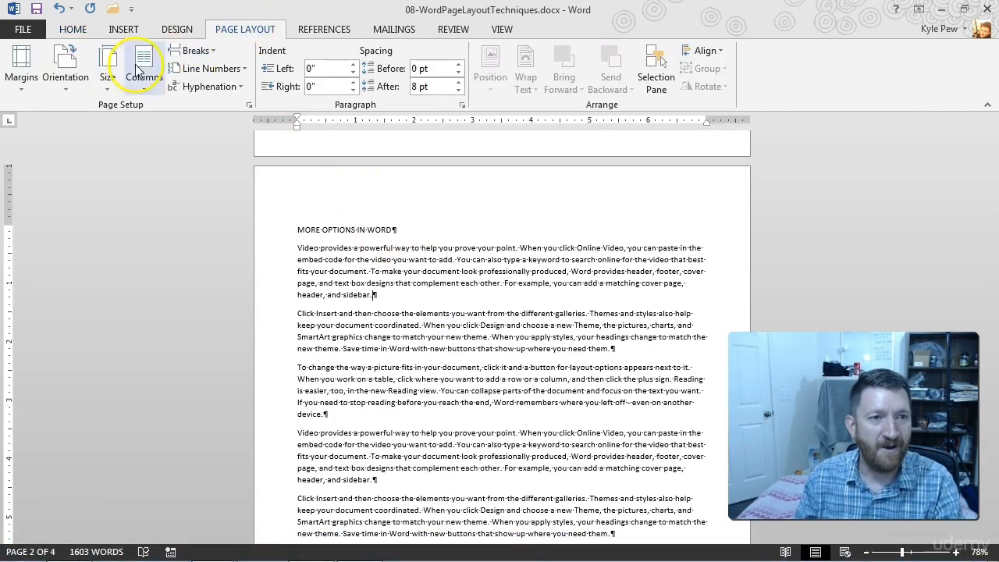
pyautogui.click(66, 86)
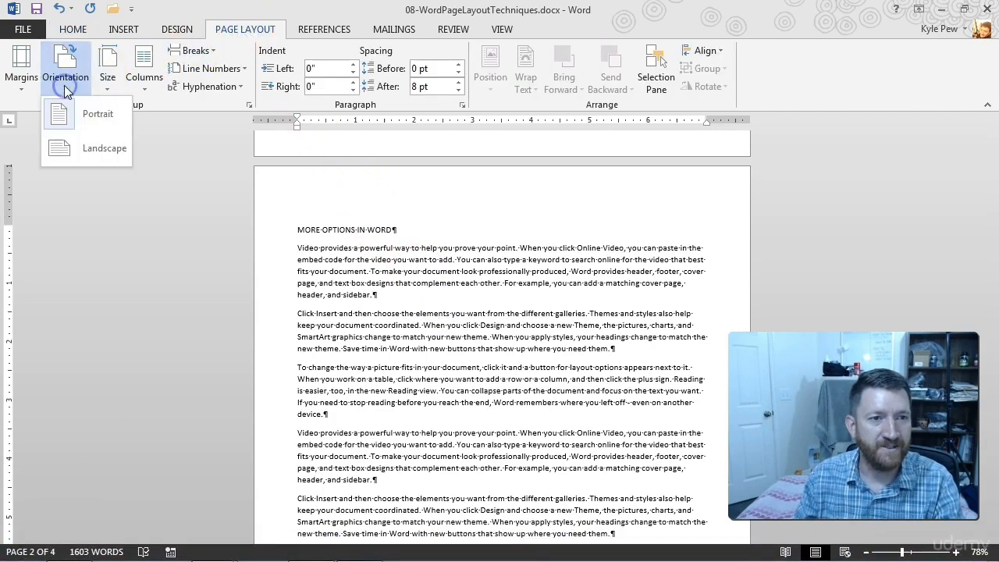
pyautogui.click(85, 149)
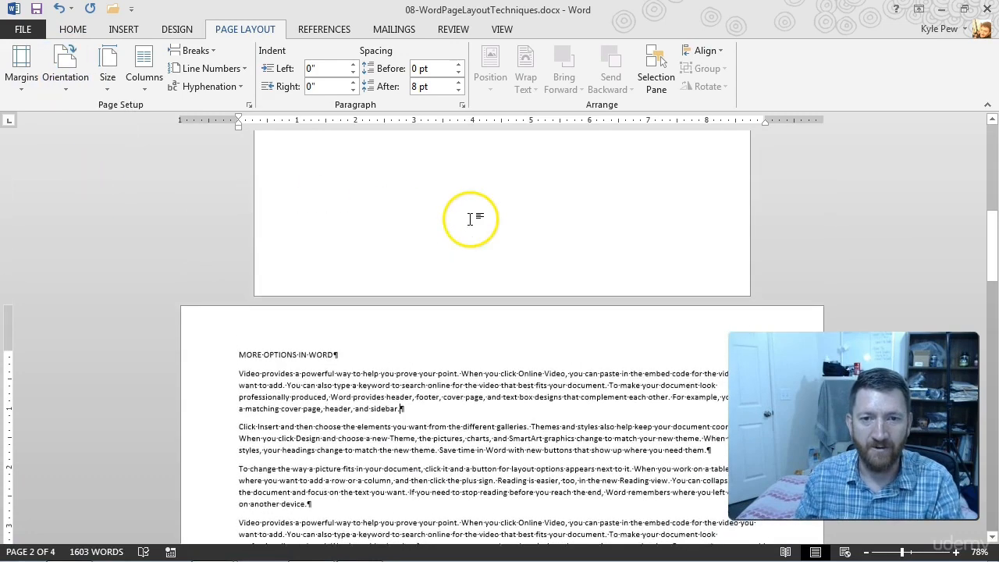
# Check the page orientation of each section, from the first page through the map to the 3rd PAGE OF PLACEHOLDER TEXT heading.
pyautogui.scroll(10, 470, 220)
pyautogui.scroll(-1, 456, 244)
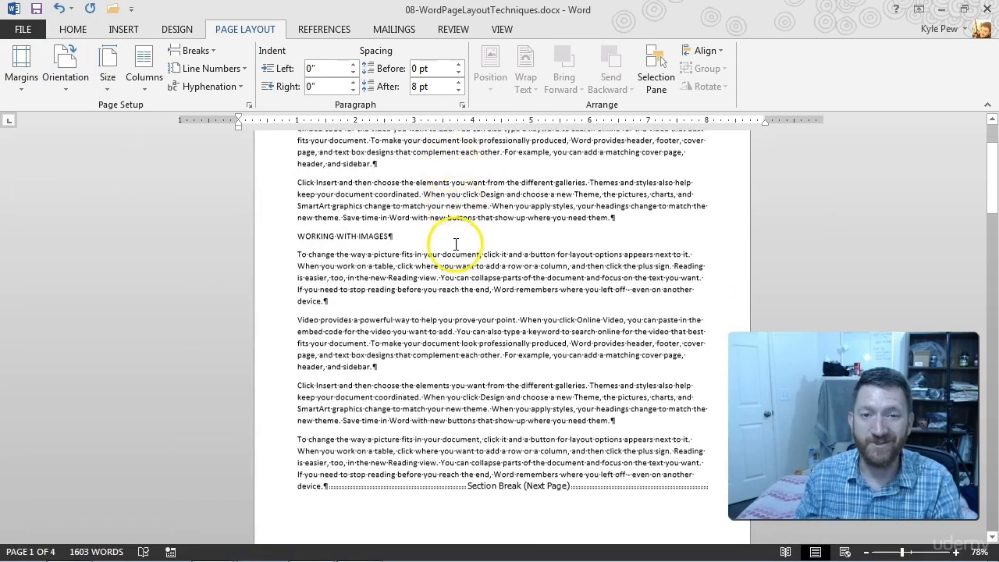
pyautogui.scroll(-10, 455, 244)
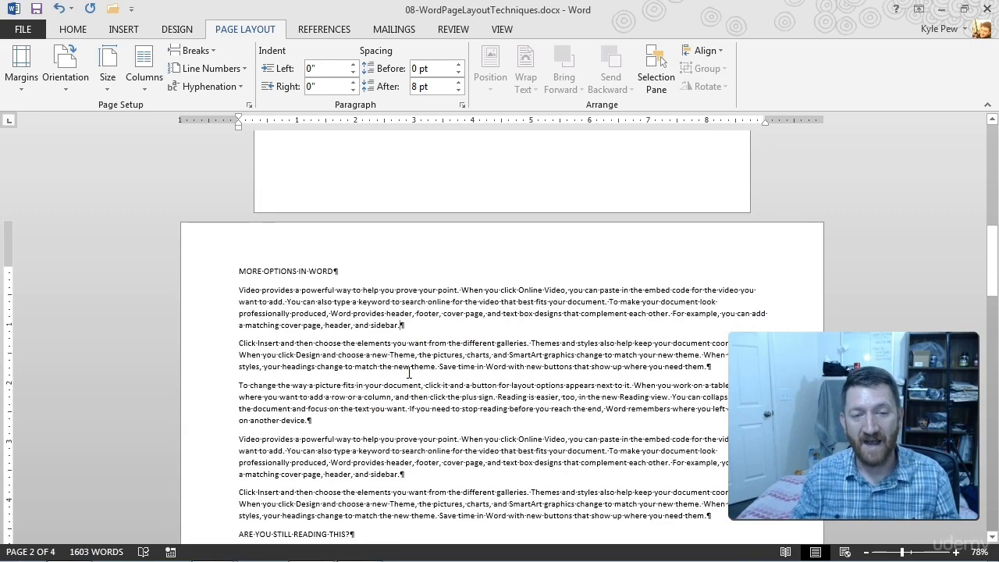
pyautogui.scroll(-10, 409, 373)
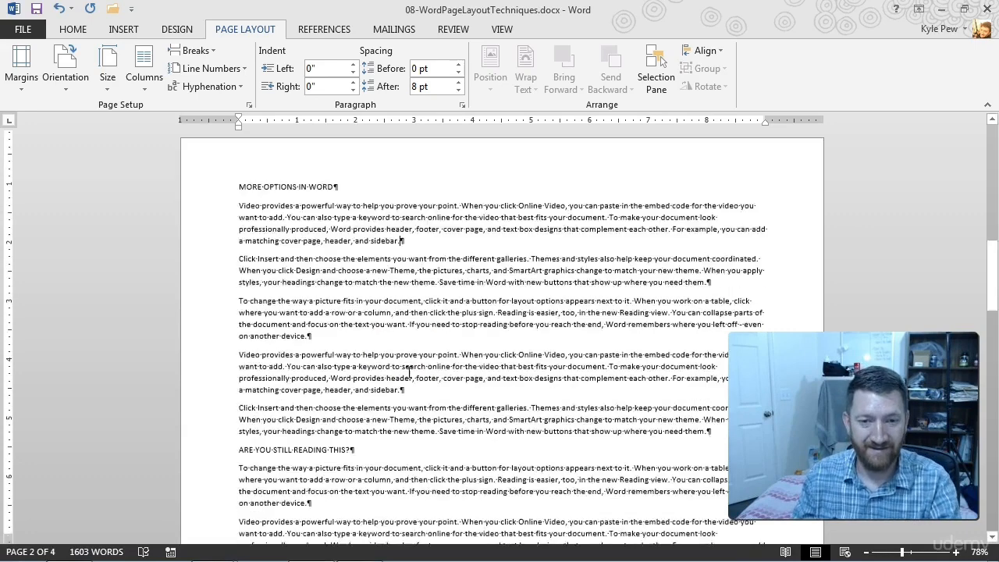
pyautogui.click(456, 322)
pyautogui.scroll(-10, 456, 321)
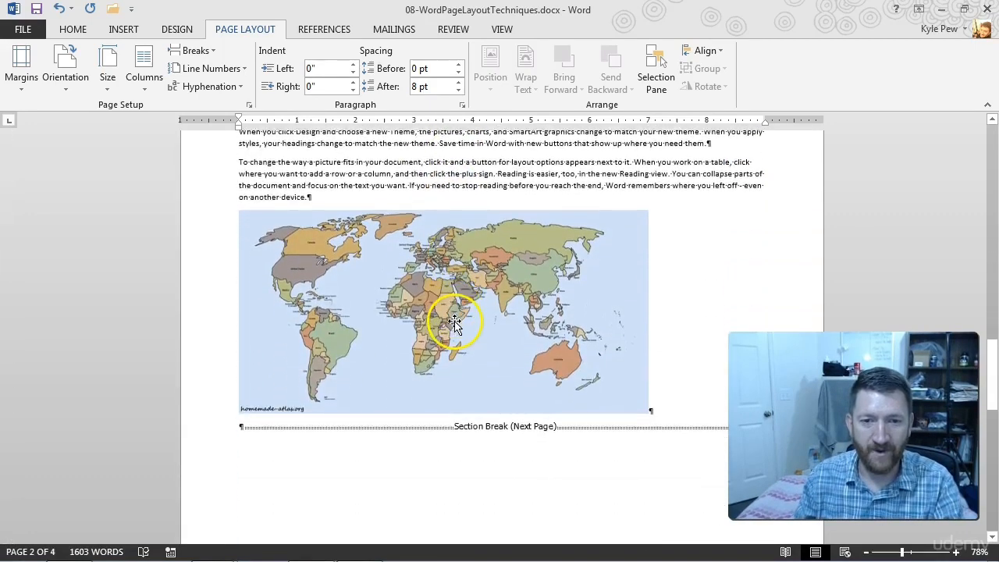
pyautogui.scroll(3, 492, 307)
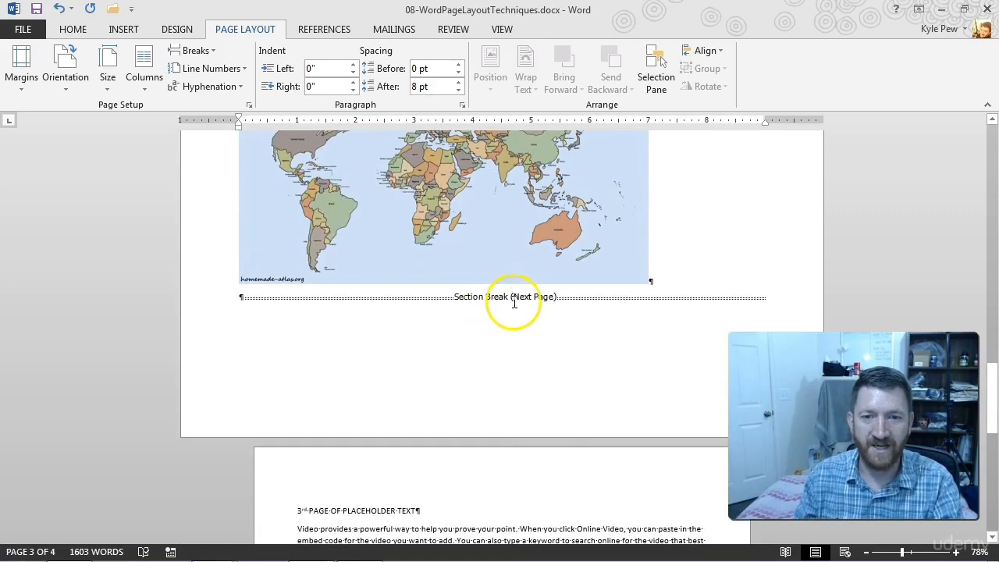
pyautogui.scroll(-2, 422, 392)
pyautogui.scroll(3, 422, 393)
pyautogui.scroll(10, 421, 393)
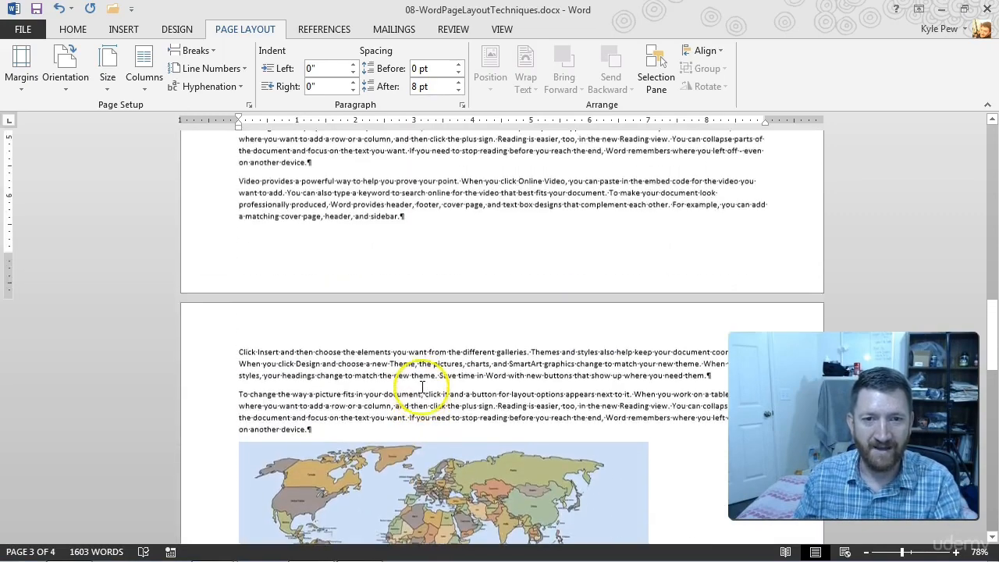
pyautogui.scroll(-6, 424, 406)
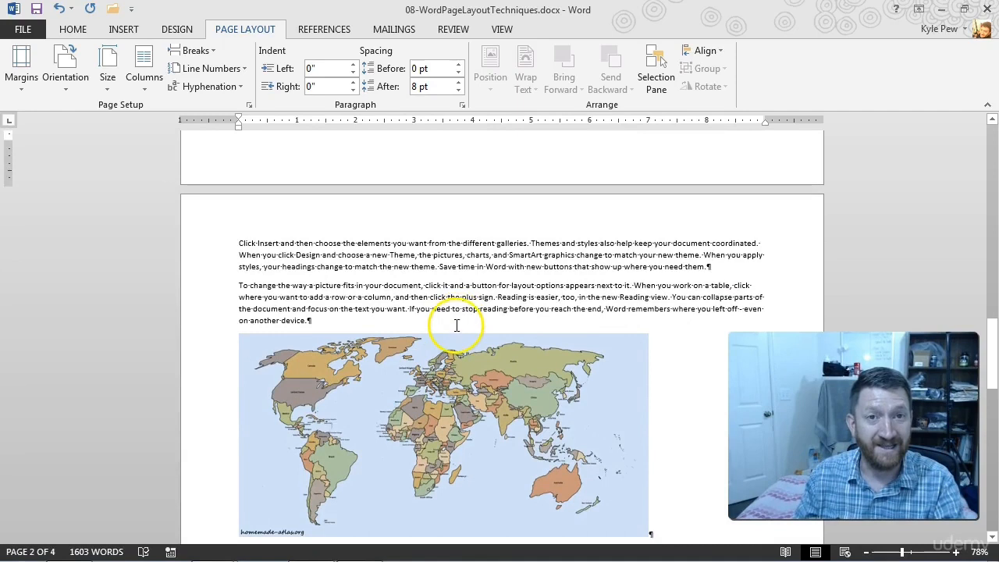
pyautogui.scroll(-10, 458, 325)
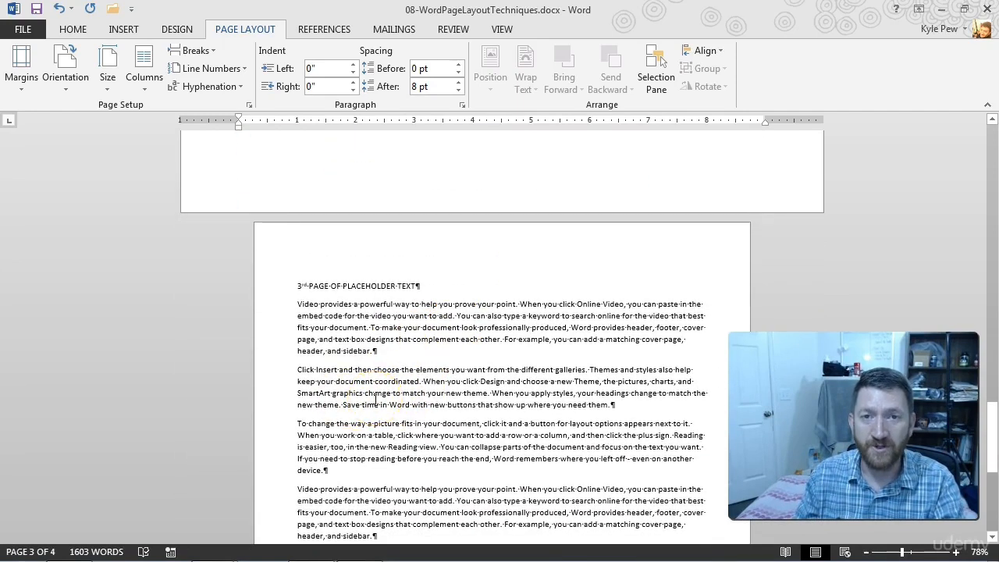
# Enlarge the world map proportionally to span the full text width of the landscape page.
pyautogui.scroll(8, 375, 400)
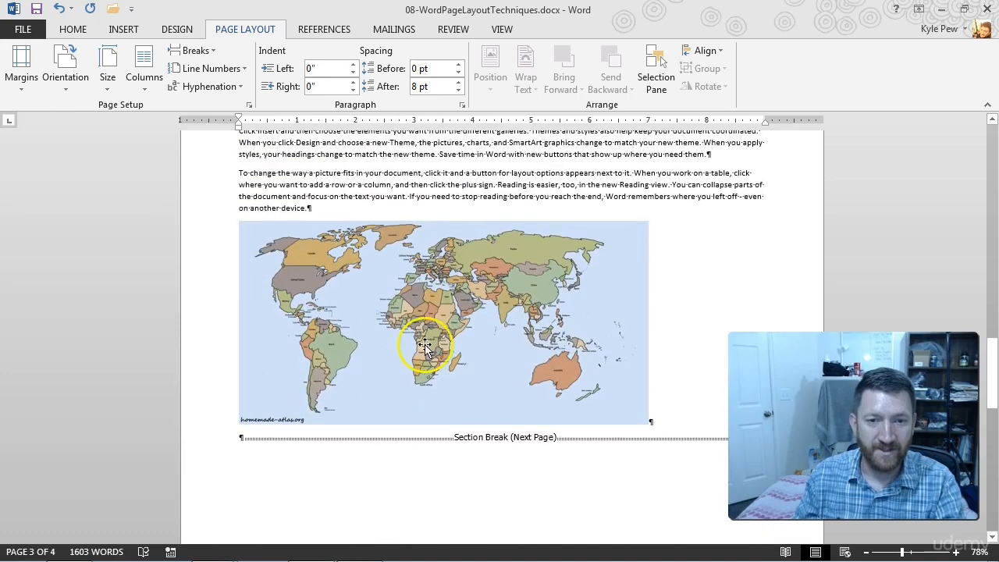
pyautogui.click(426, 348)
pyautogui.moveTo(651, 218); pyautogui.dragTo(762, 200)
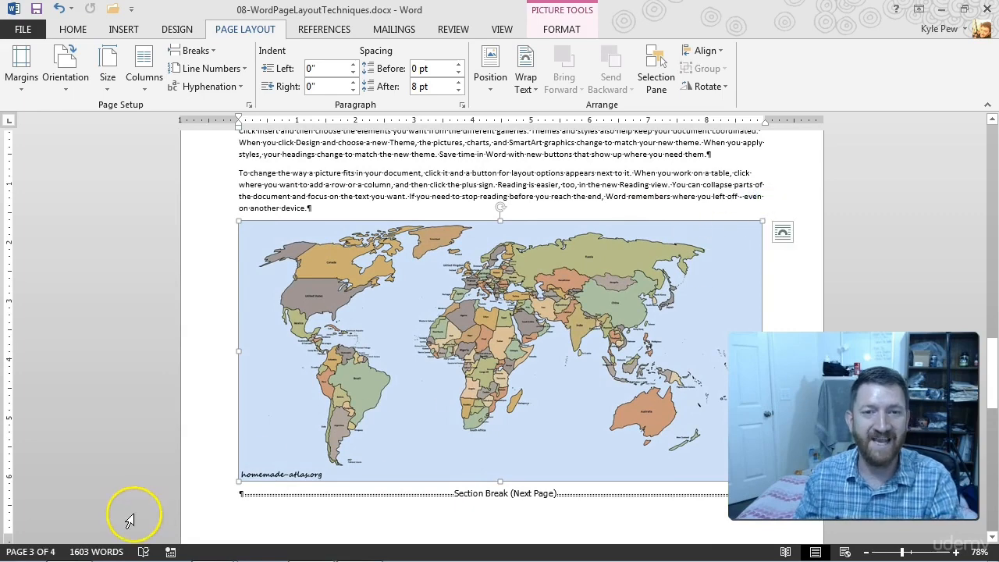
# Review the enlarged map and the transitions between sections, and examine the top margin area of the first page.
pyautogui.scroll(-3, 536, 202)
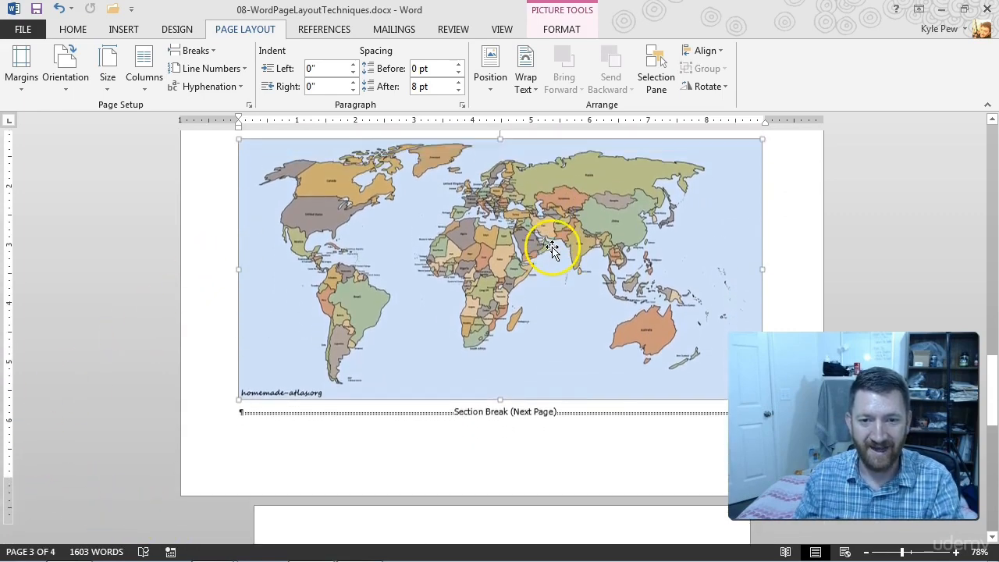
pyautogui.scroll(8, 546, 234)
pyautogui.scroll(10, 553, 247)
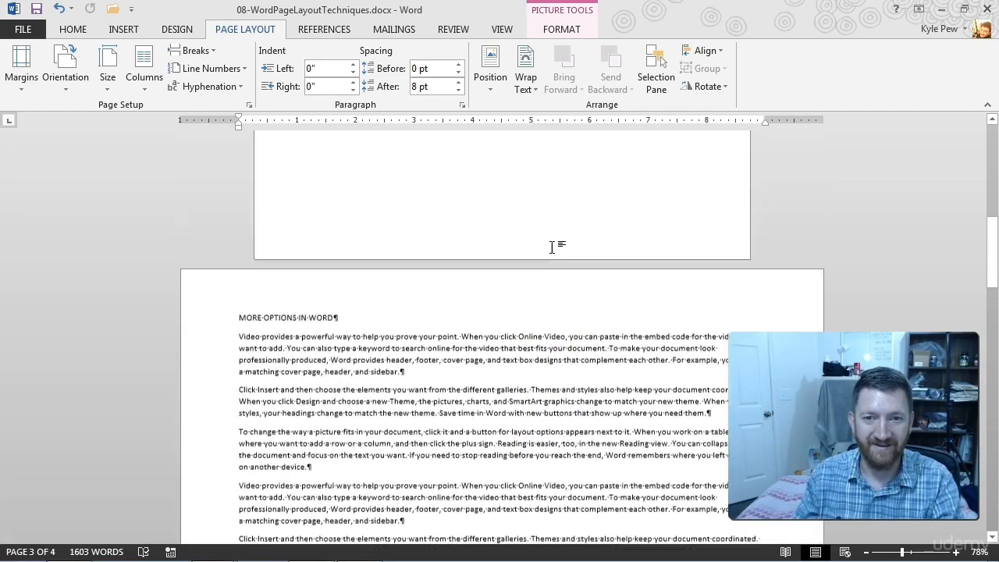
pyautogui.scroll(2, 553, 247)
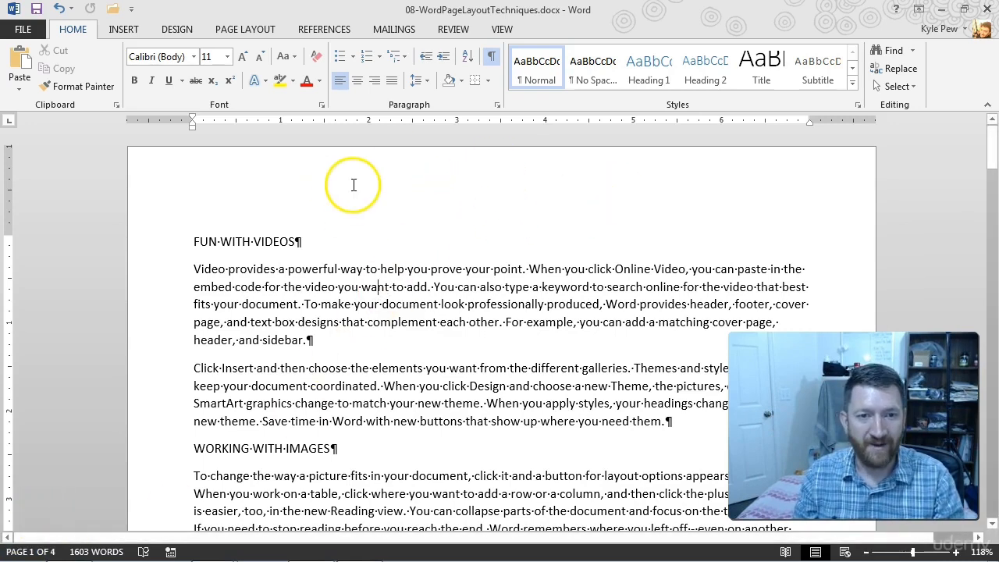
pyautogui.moveTo(179, 152)
pyautogui.mouseDown()
pyautogui.moveTo(451, 233)
pyautogui.moveTo(843, 231)
pyautogui.mouseUp()
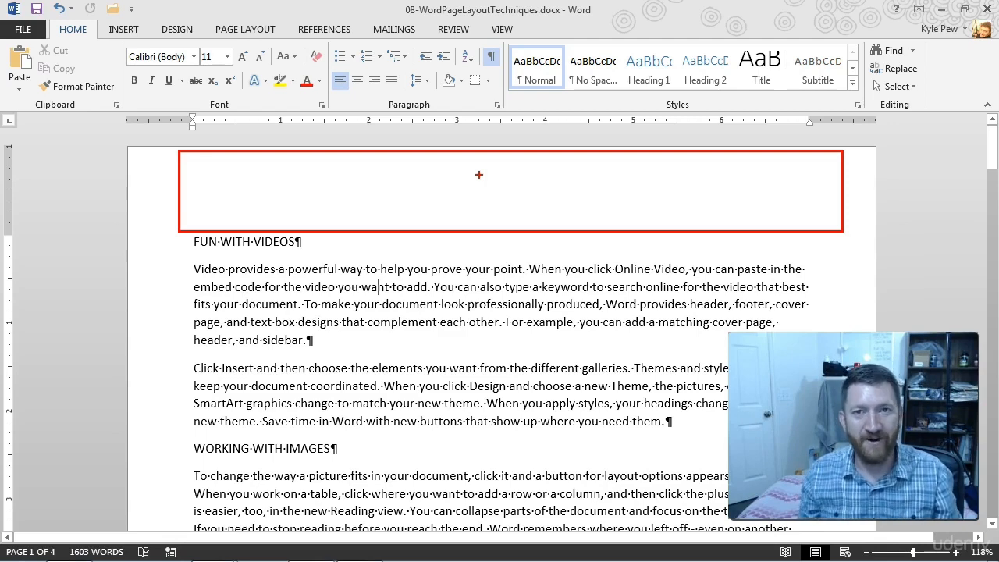
pyautogui.scroll(-10, 190, 256)
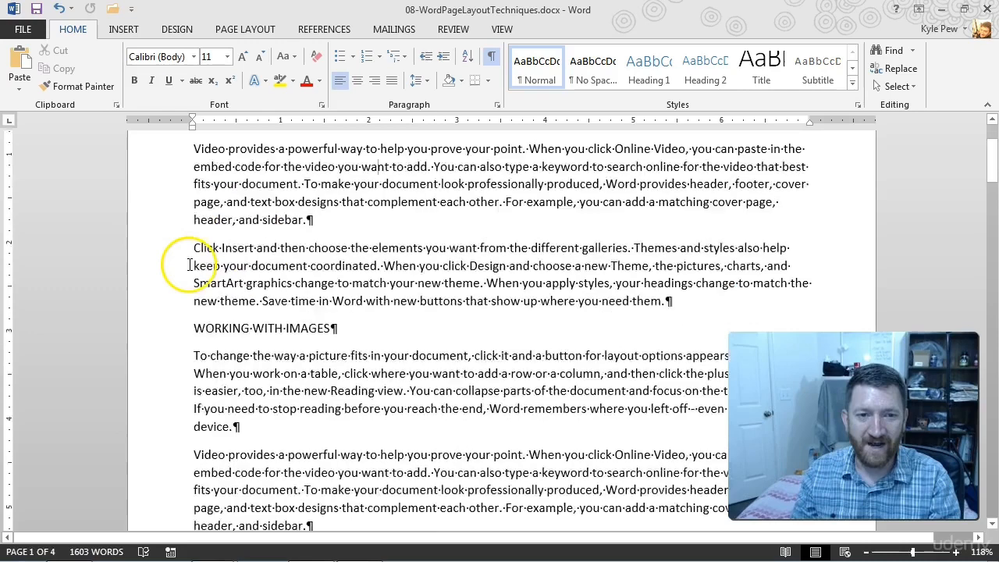
pyautogui.scroll(-2, 315, 268)
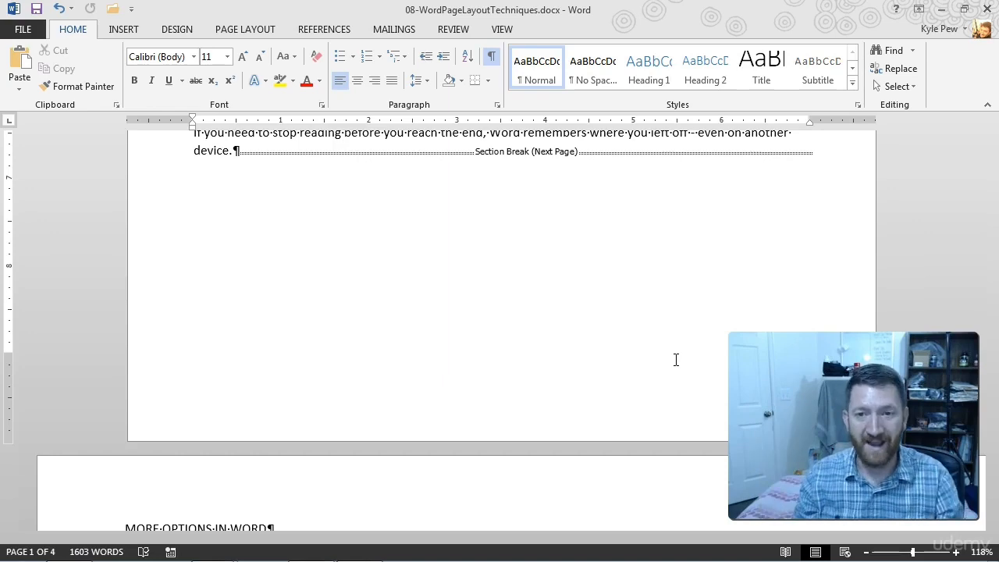
pyautogui.scroll(8, 676, 360)
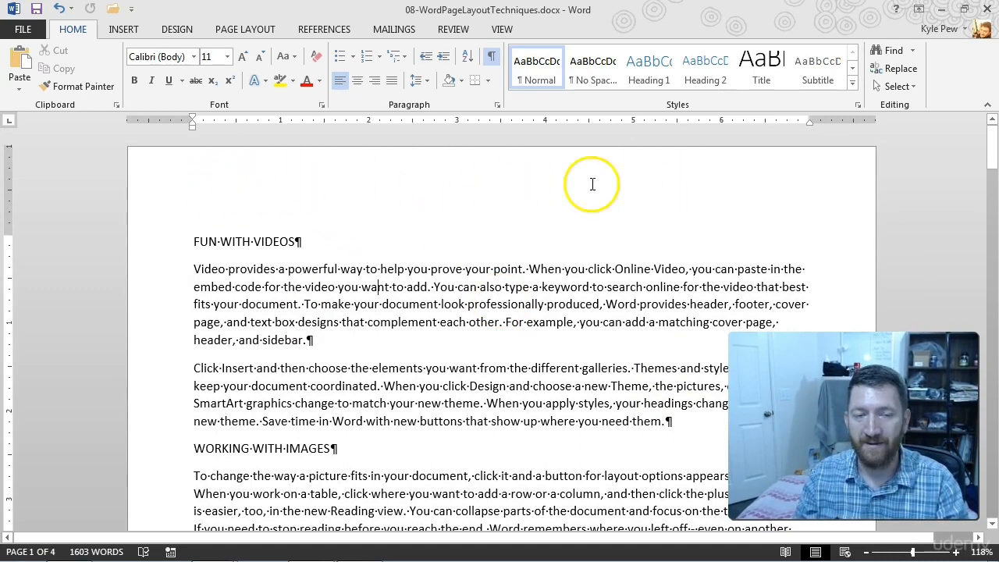
# Open the first page's header area for editing and return to the document body.
pyautogui.doubleClick(293, 182)
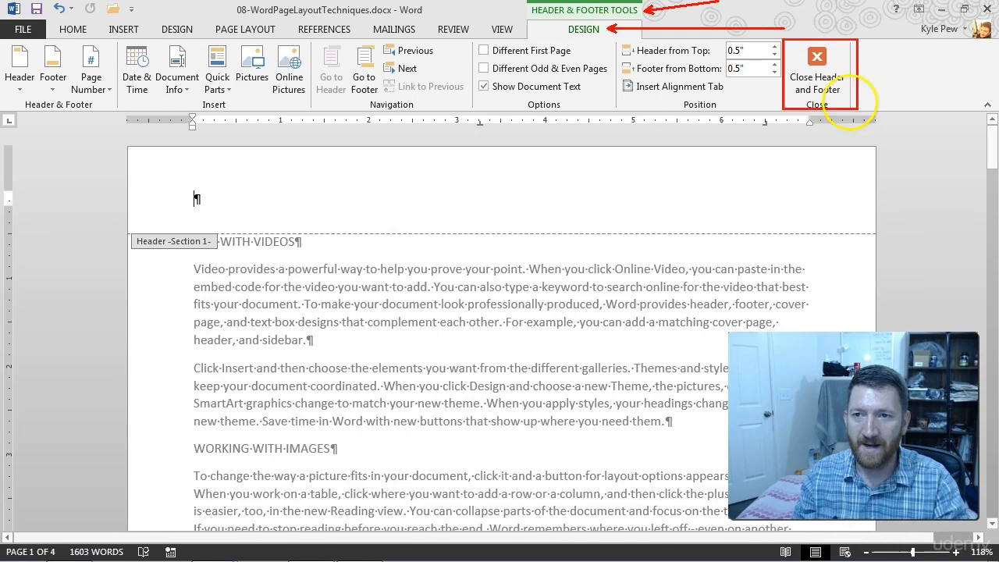
pyautogui.click(815, 68)
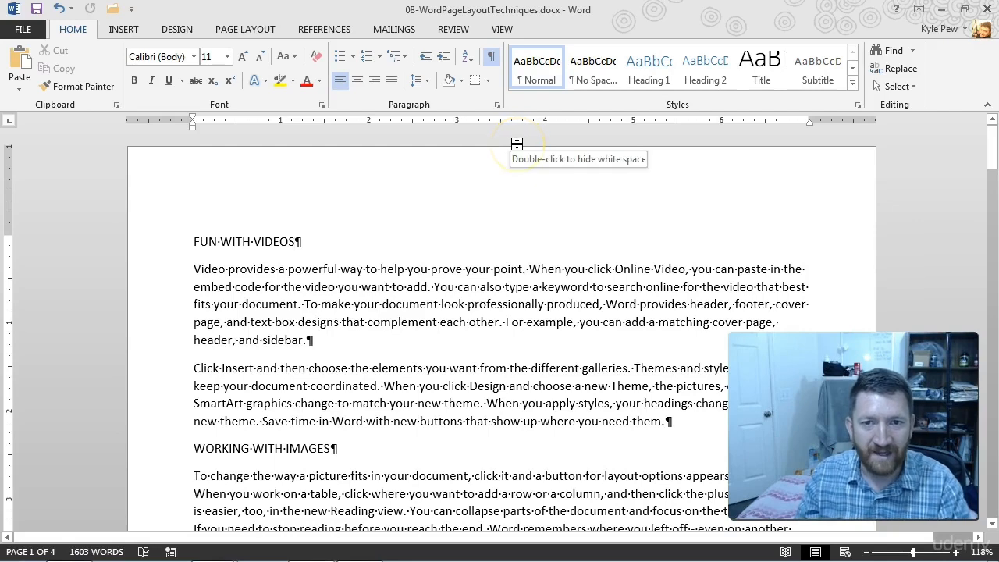
# Hide the white space between pages, check how the pages run together, and show the white space again.
pyautogui.doubleClick(517, 143)
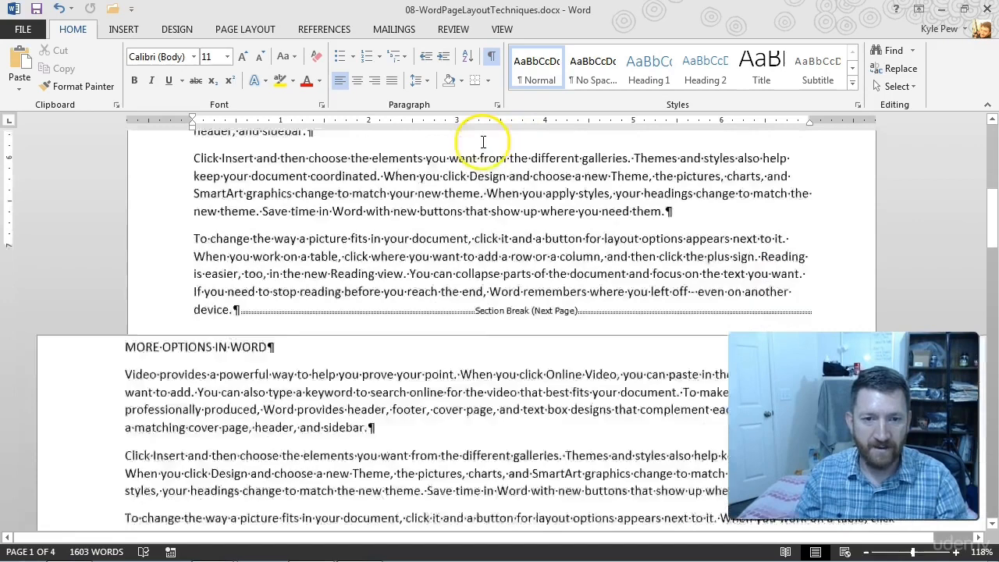
pyautogui.scroll(-2, 483, 142)
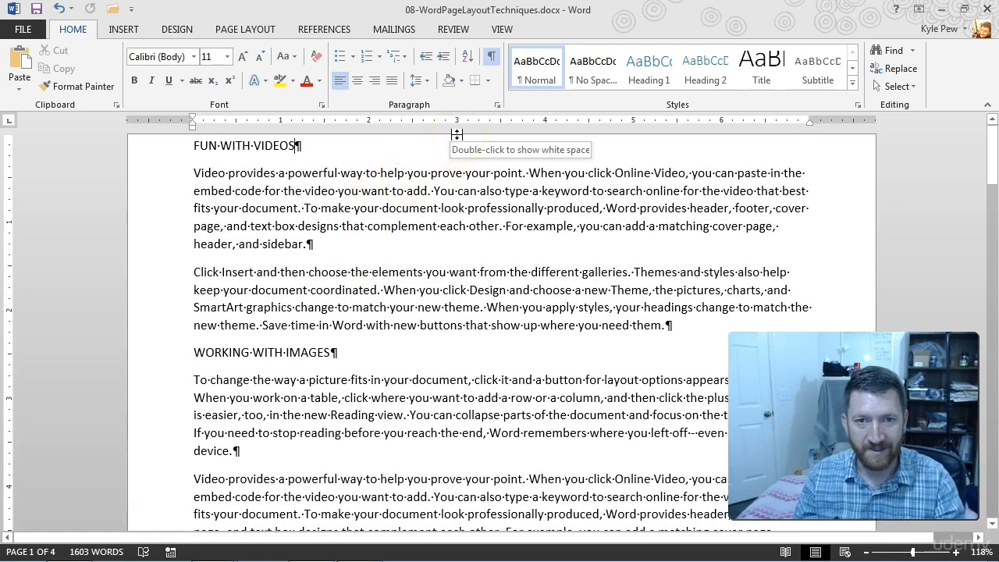
pyautogui.doubleClick(457, 134)
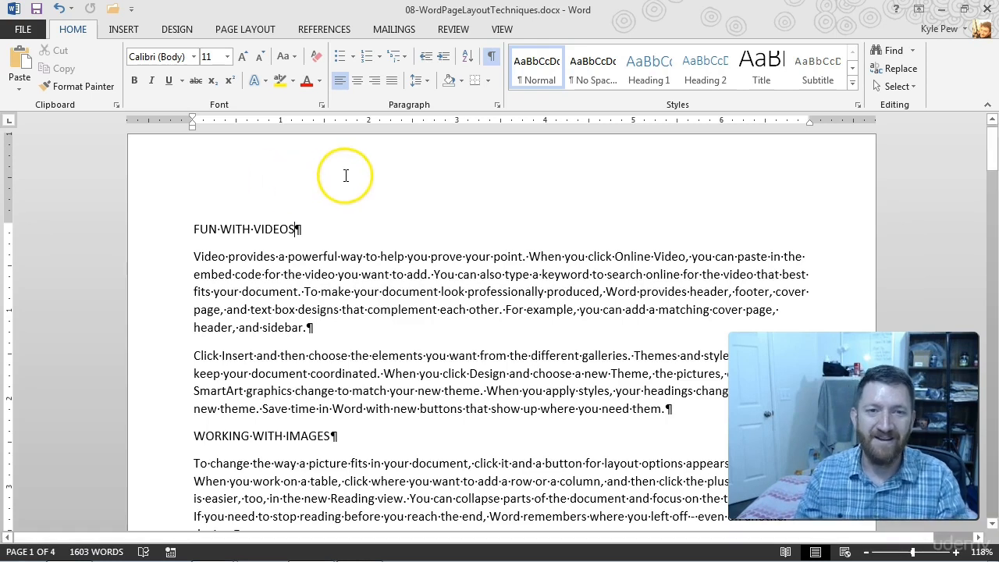
# Open the first page's header, review the available document info fields, and enter the header text "This is my Header!!!!".
pyautogui.doubleClick(271, 169)
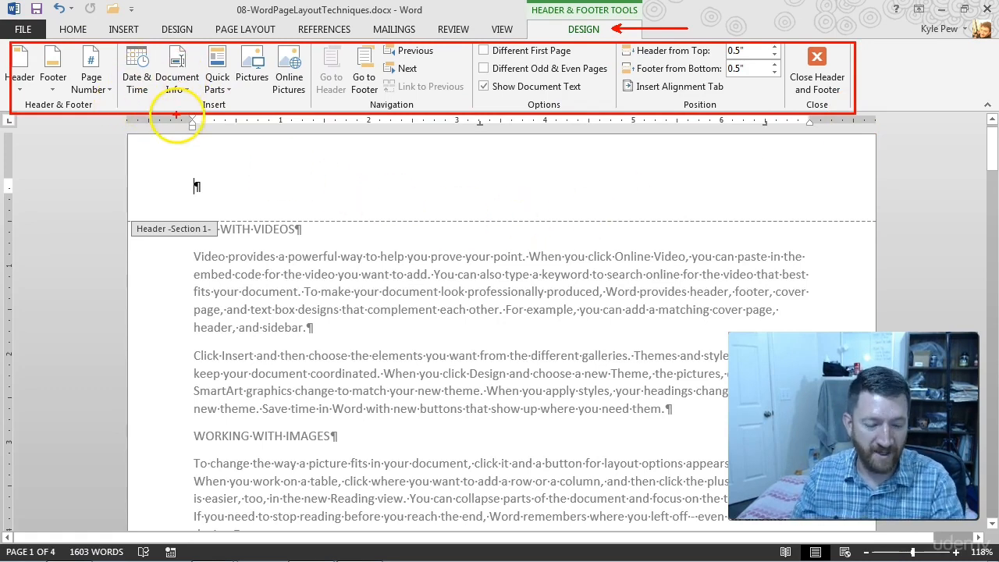
pyautogui.click(179, 89)
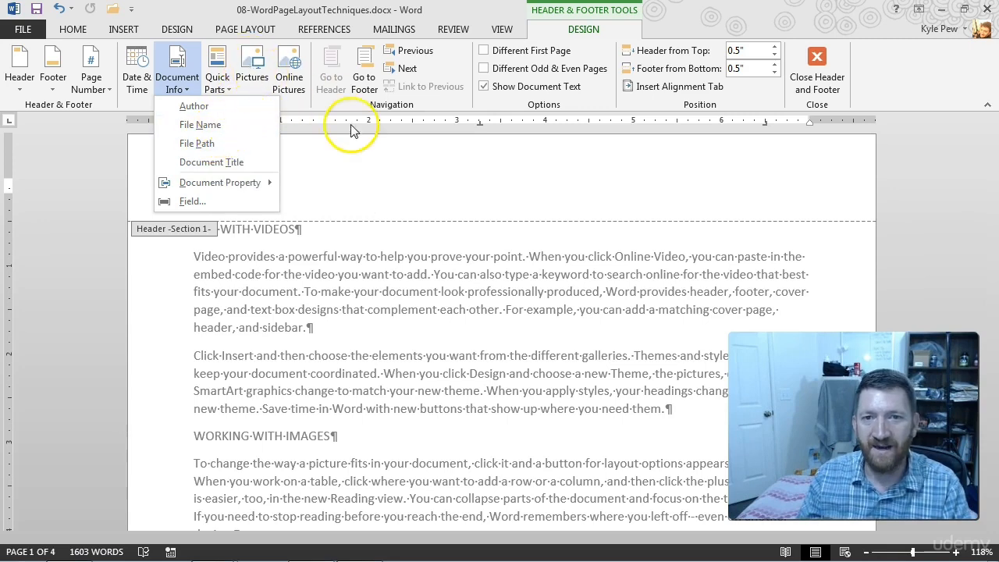
pyautogui.click(380, 158)
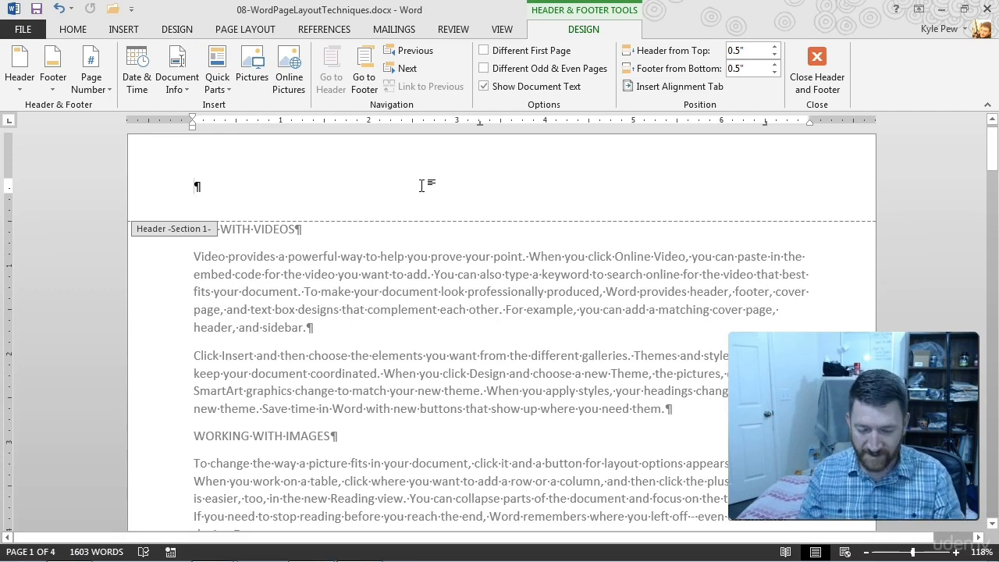
pyautogui.write('This is my Header')
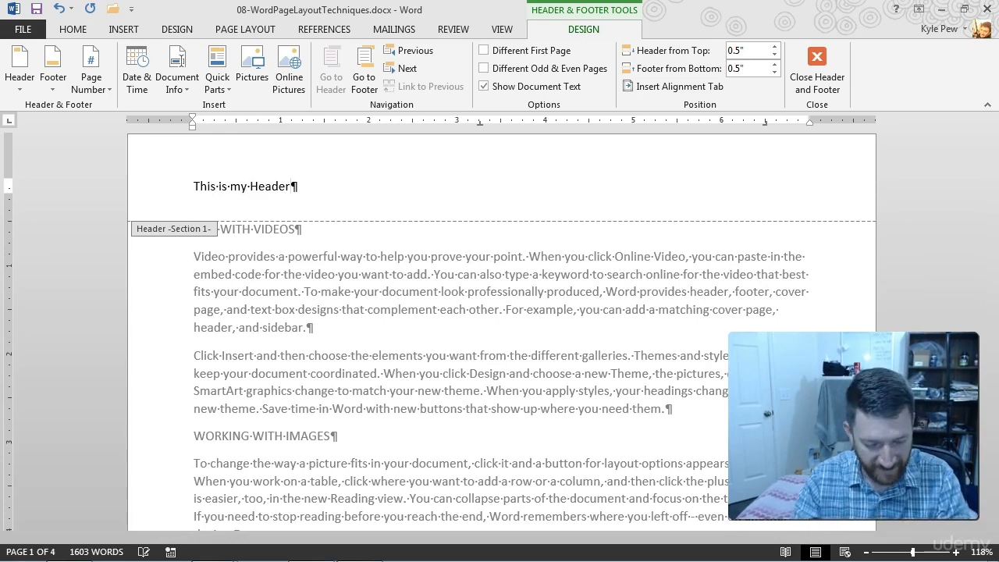
pyautogui.write('!!!!')
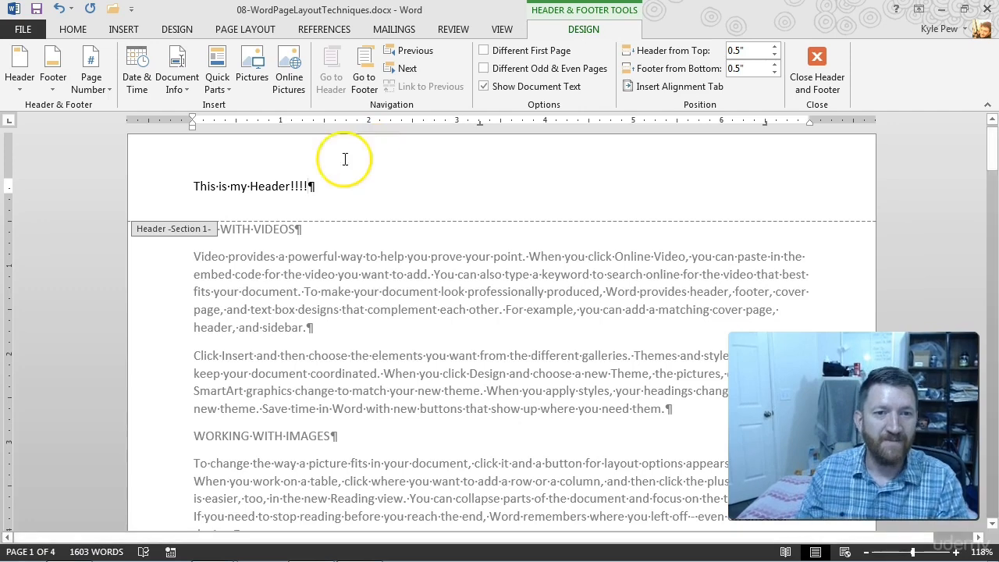
# Format the whole header text as bold and red, and return to the document body.
pyautogui.moveTo(311, 186); pyautogui.dragTo(192, 188)
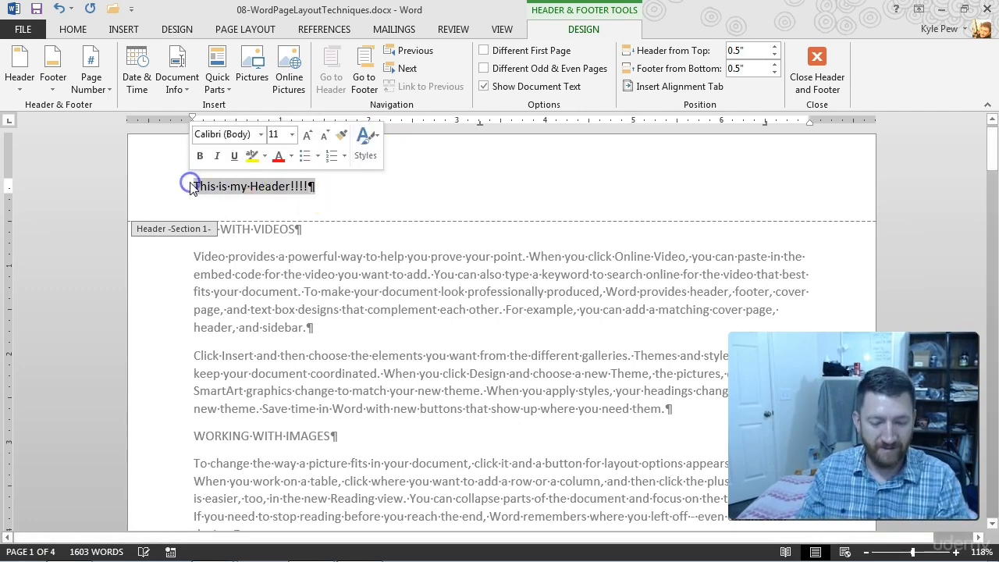
pyautogui.hotkey('ctrl', 'b')
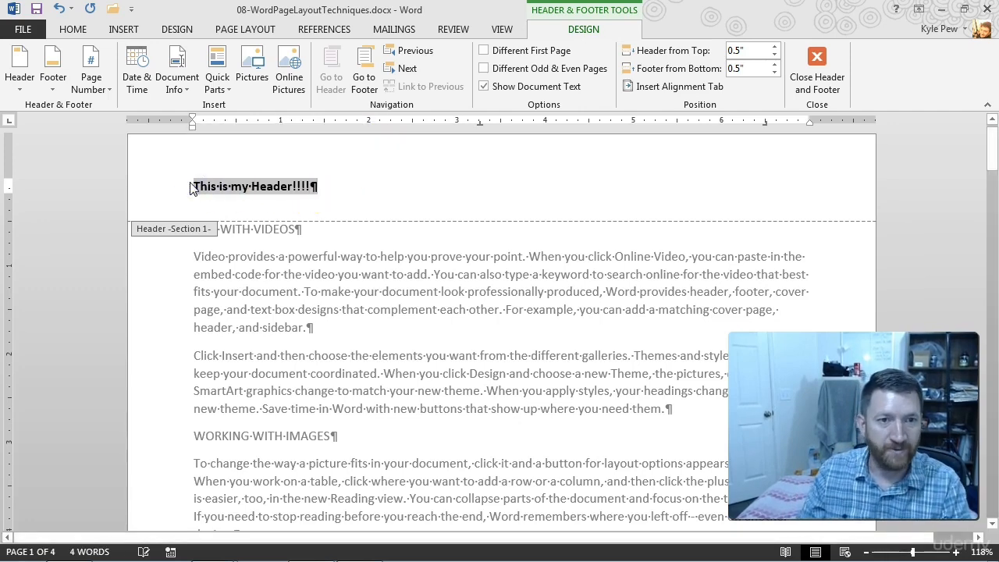
pyautogui.click(72, 29)
pyautogui.click(307, 81)
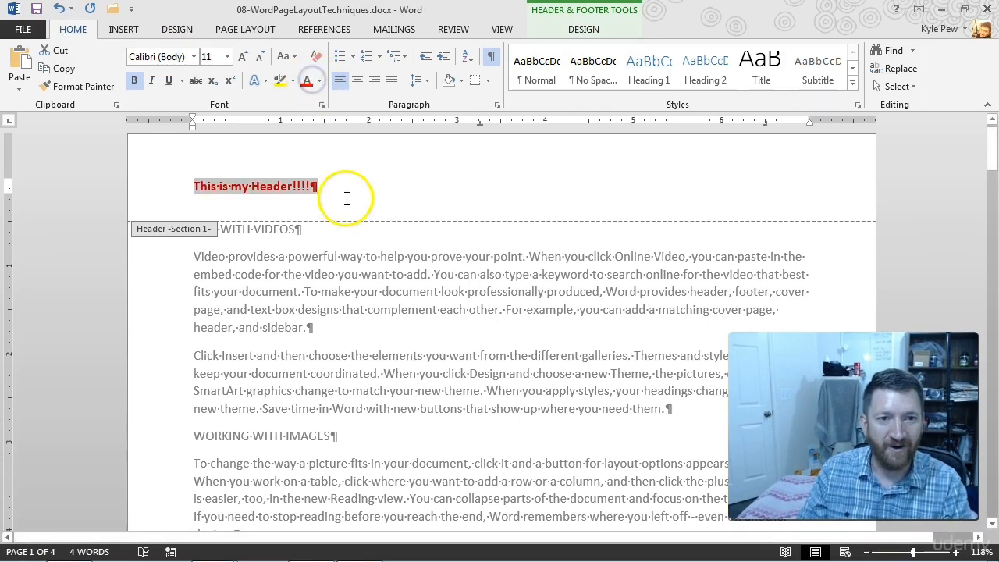
pyautogui.click(347, 199)
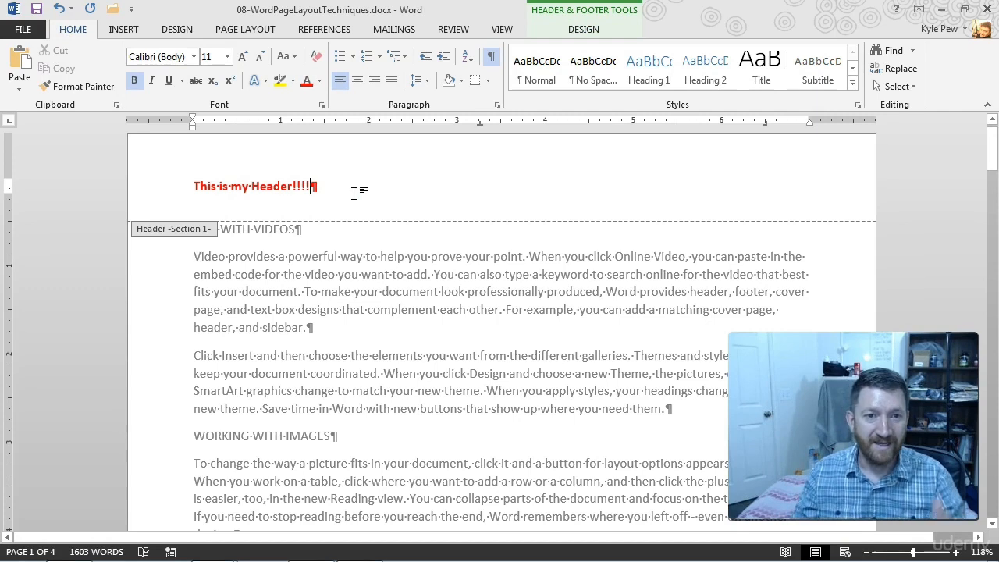
pyautogui.doubleClick(381, 340)
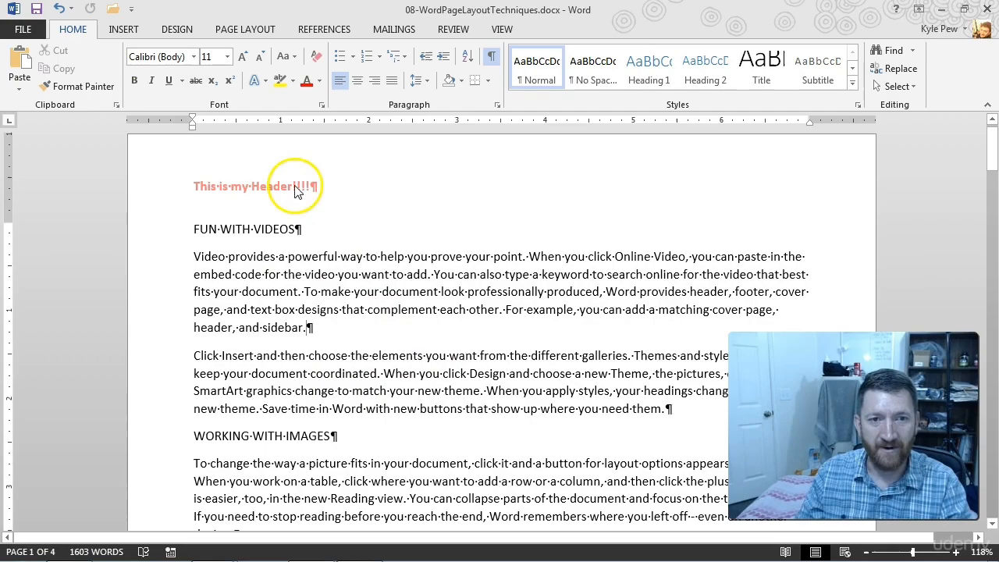
# Check the header across the portrait and landscape pages of all sections, and go back to the end of page 1.
pyautogui.scroll(-15, 399, 296)
pyautogui.scroll(-9, 402, 304)
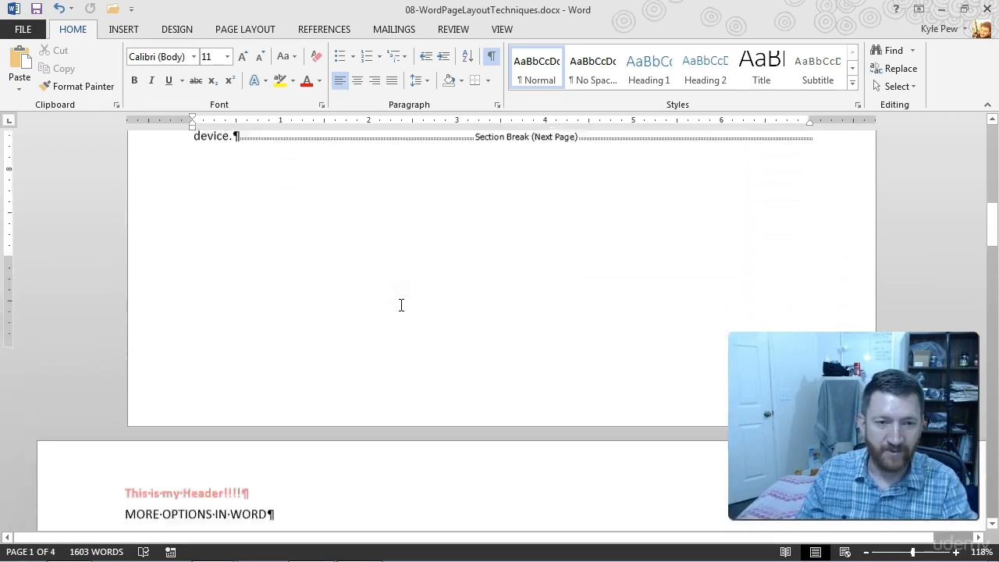
pyautogui.scroll(1, 350, 306)
pyautogui.scroll(-12, 238, 285)
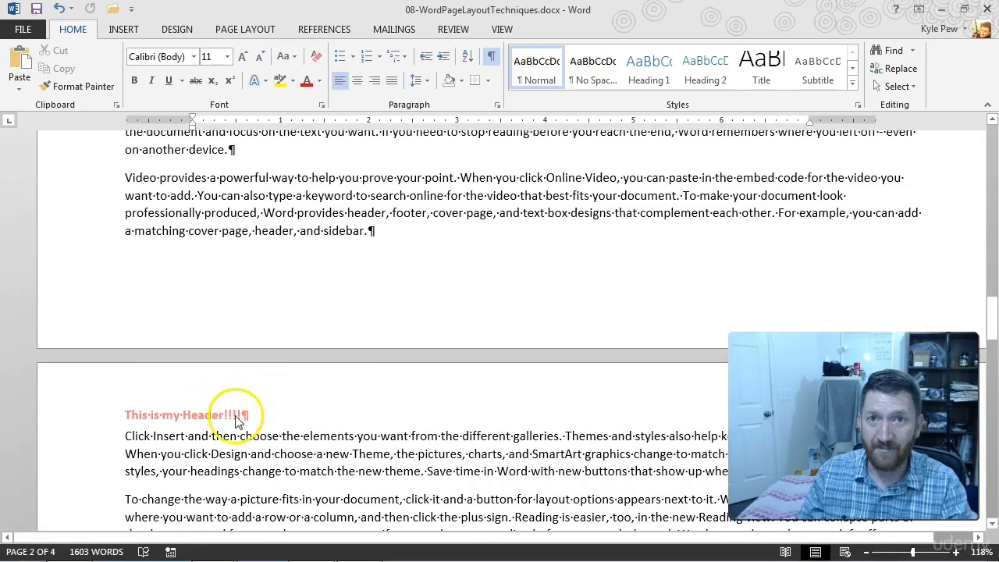
pyautogui.scroll(-12, 406, 390)
pyautogui.scroll(-5, 406, 387)
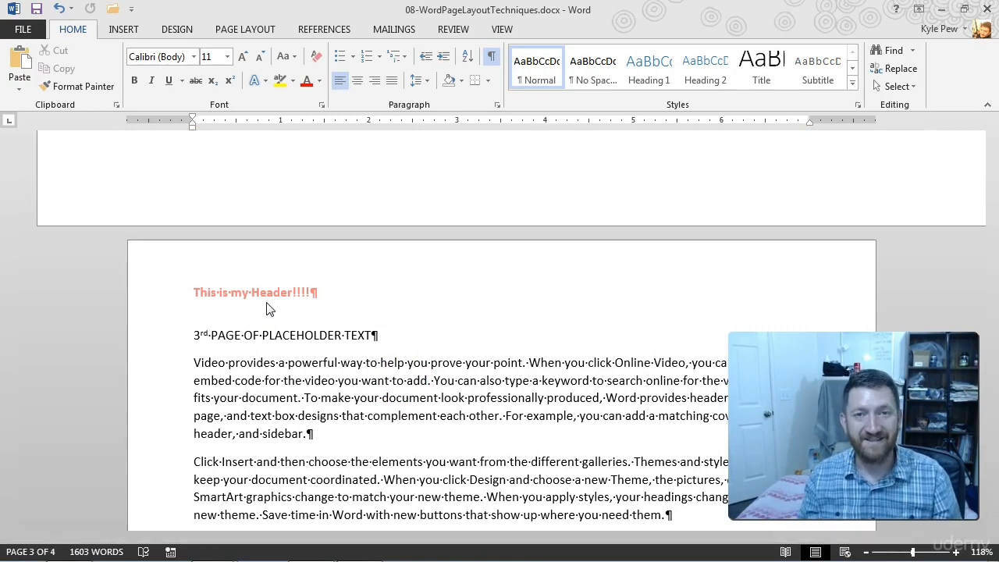
pyautogui.scroll(-15, 313, 294)
pyautogui.scroll(20, 313, 295)
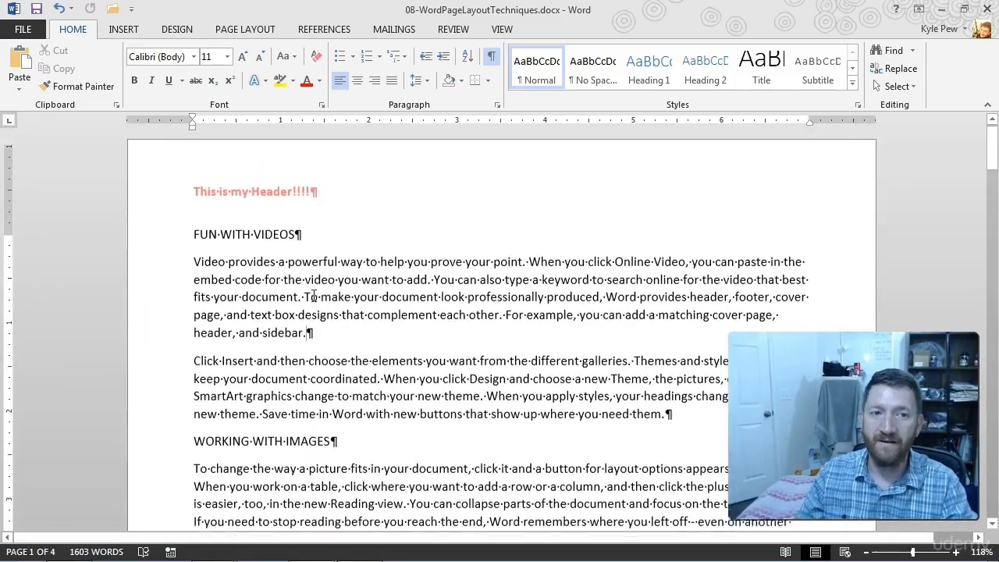
pyautogui.scroll(-10, 313, 294)
pyautogui.scroll(-5, 314, 296)
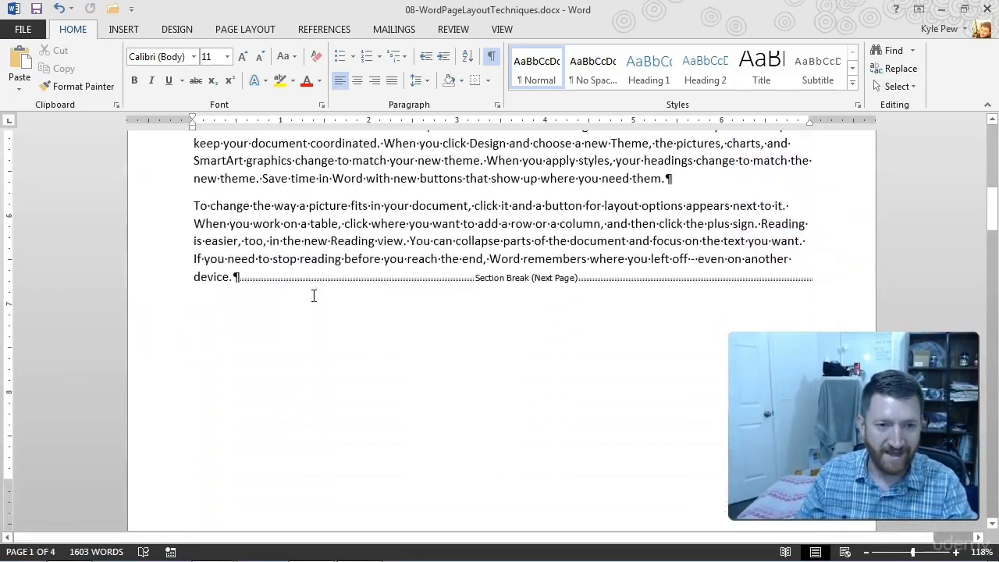
# Open the first page's footer and insert a centered bottom-of-page number in the Plain Number 2 style.
pyautogui.doubleClick(216, 412)
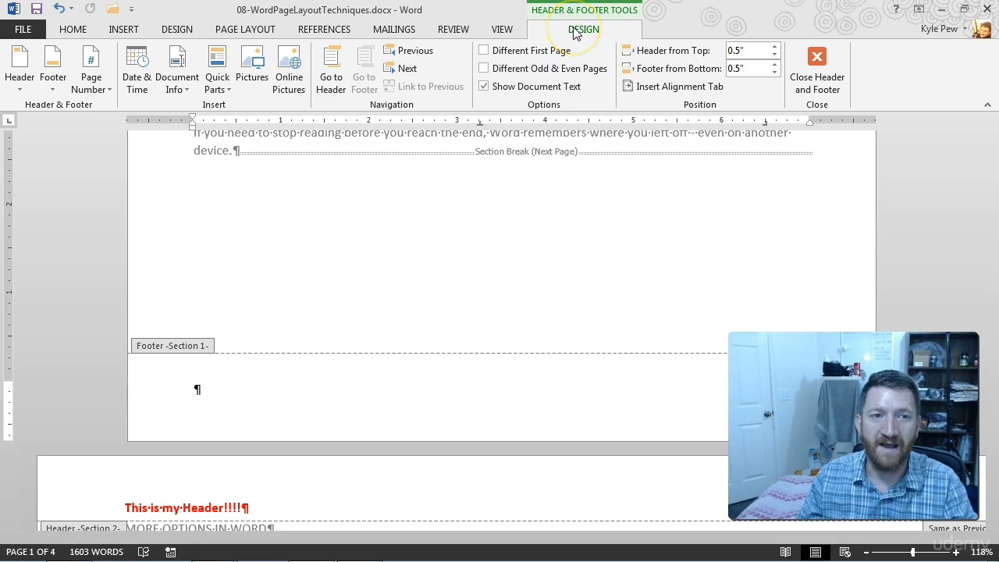
pyautogui.click(96, 86)
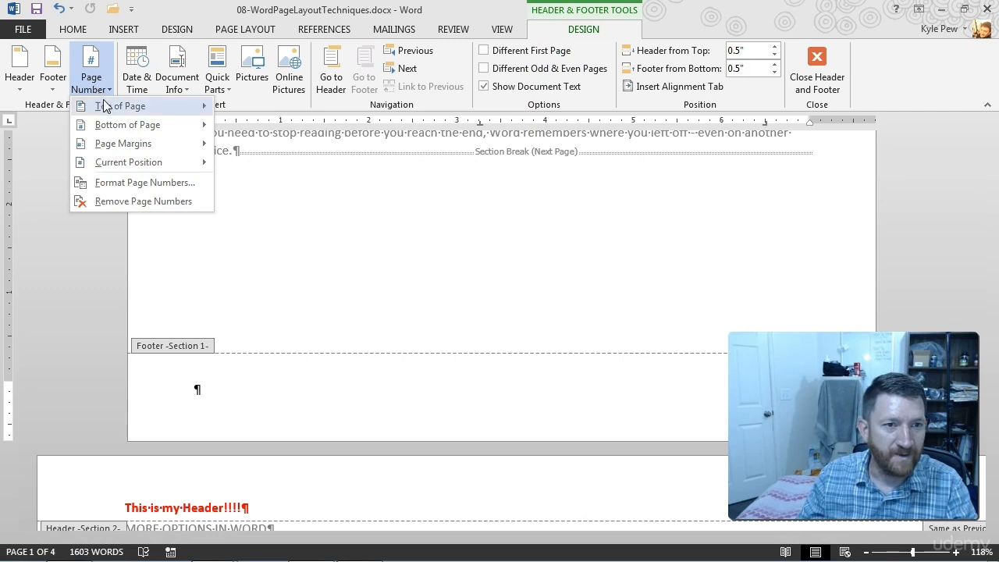
pyautogui.click(110, 126)
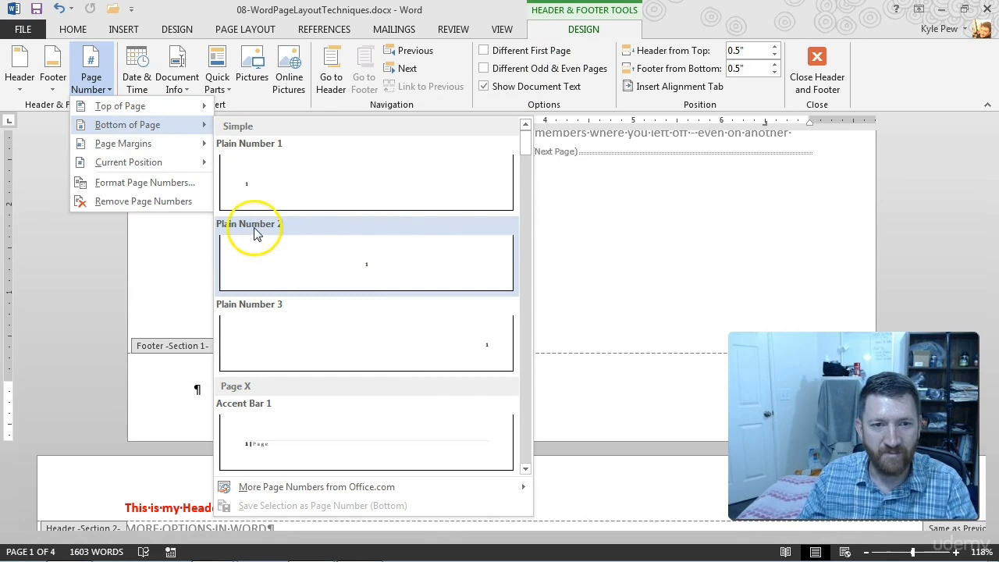
pyautogui.click(363, 269)
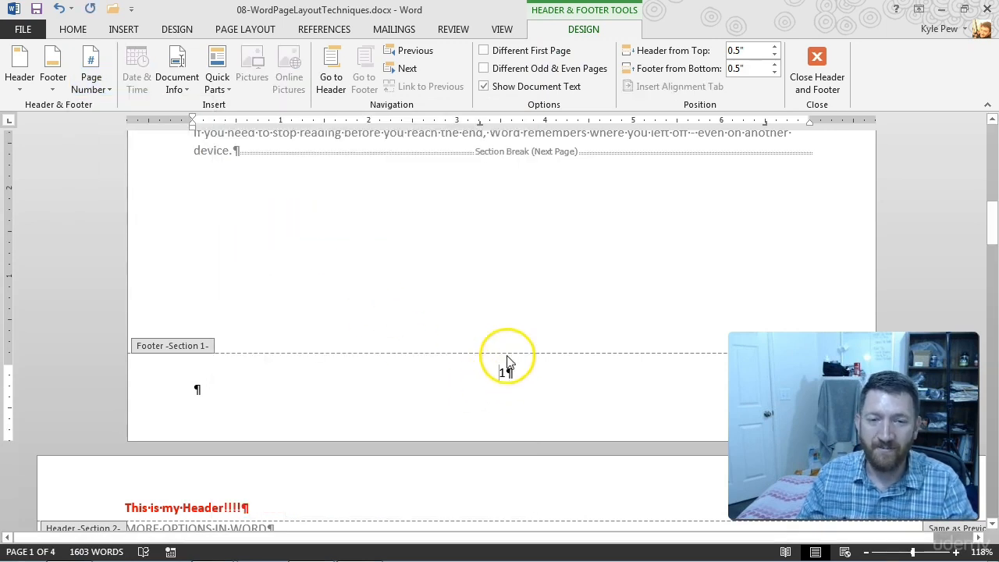
# Check the page numbers in the footers of all pages and sections, and go back to page 1.
pyautogui.scroll(-10, 508, 371)
pyautogui.scroll(-5, 500, 309)
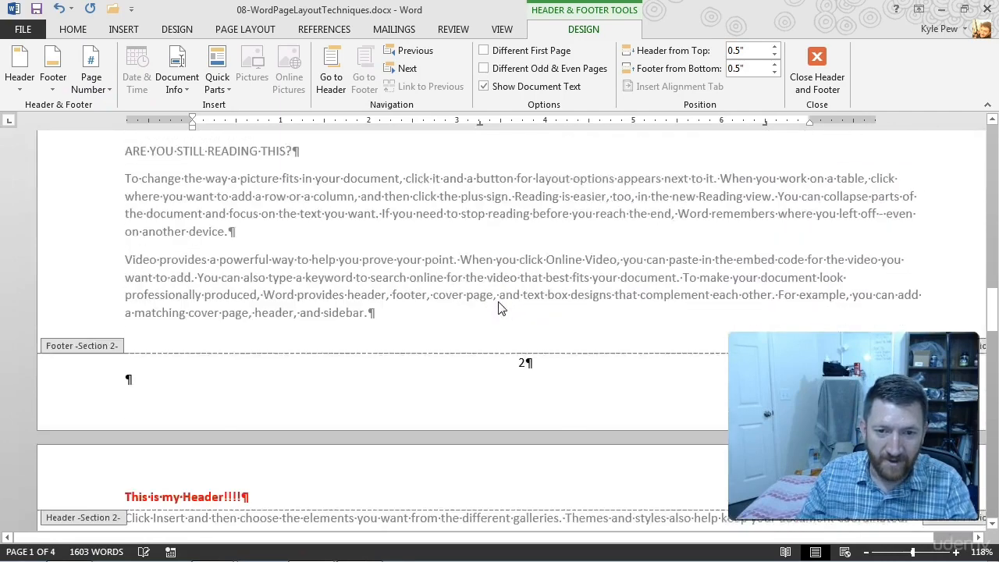
pyautogui.scroll(-5, 466, 364)
pyautogui.scroll(-10, 468, 370)
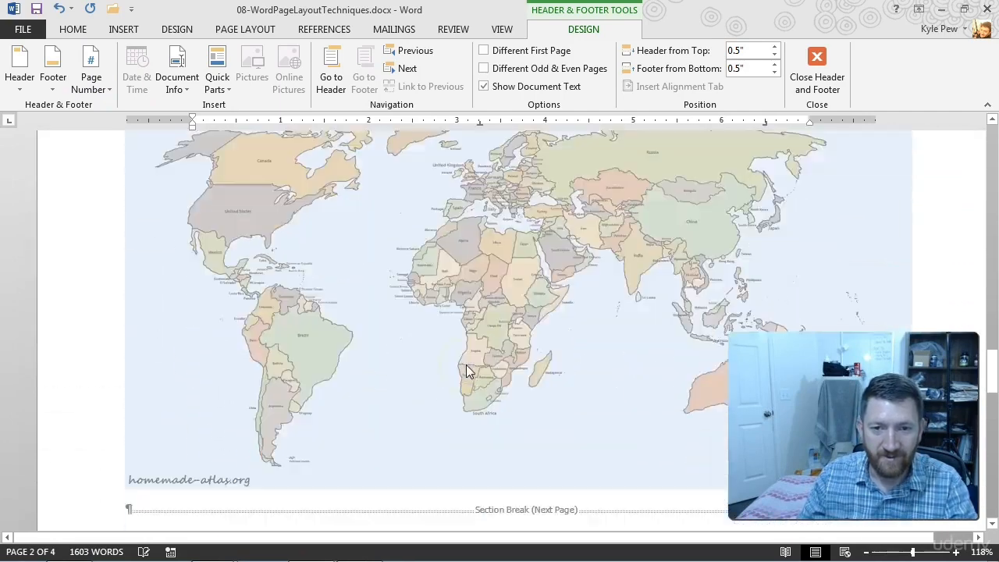
pyautogui.scroll(-12, 509, 380)
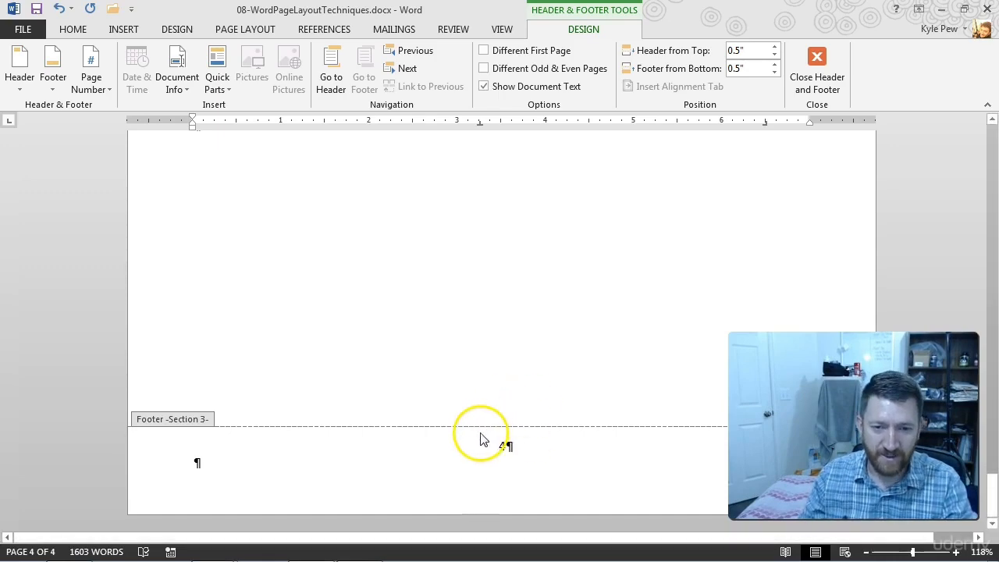
pyautogui.scroll(15, 492, 441)
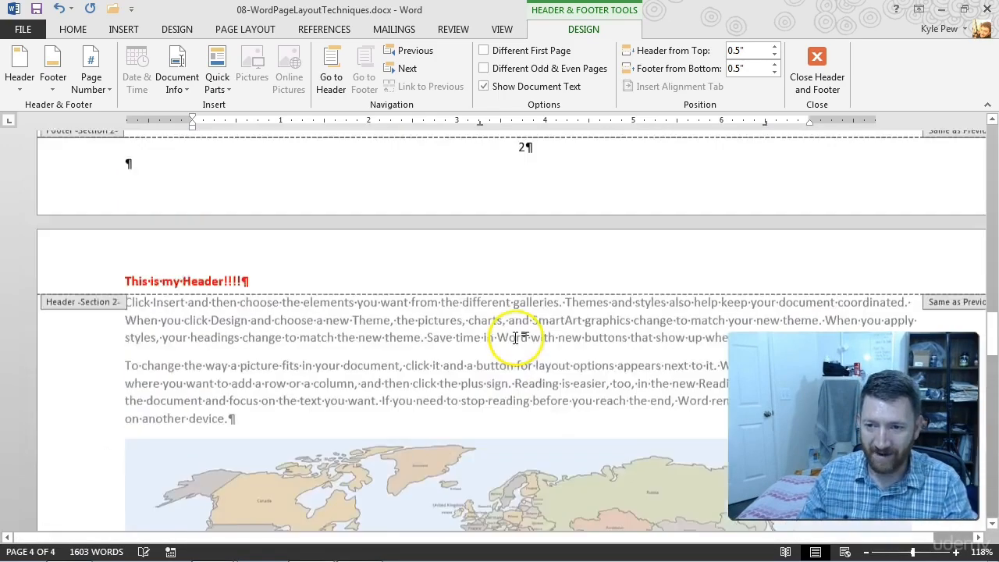
pyautogui.scroll(15, 516, 343)
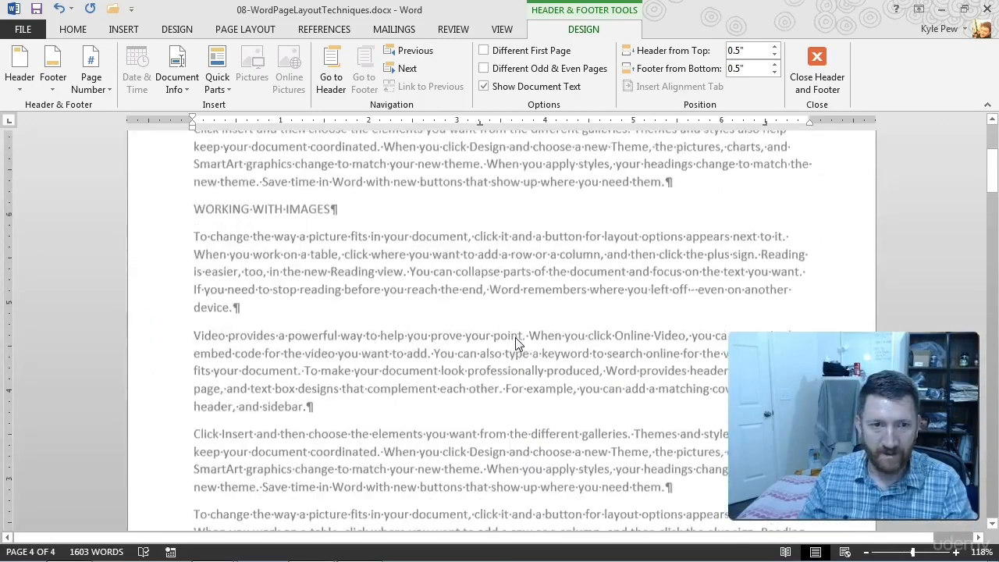
pyautogui.scroll(-1, 515, 344)
# Place the cursor at the page 1 footer number and examine the ruler's center and right tab stops.
pyautogui.click(484, 462)
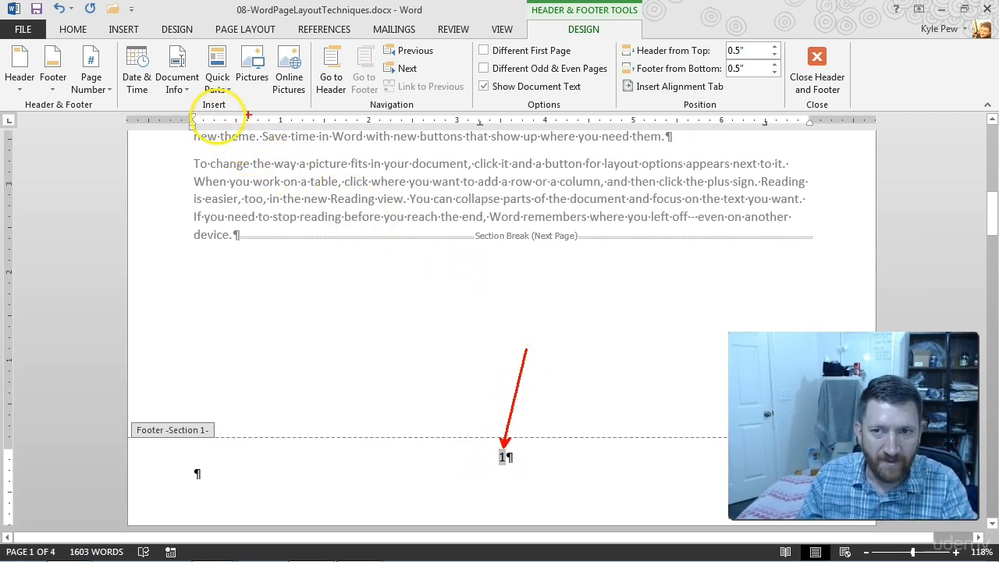
pyautogui.moveTo(177, 107)
pyautogui.mouseDown()
pyautogui.moveTo(300, 122)
pyautogui.moveTo(821, 142)
pyautogui.mouseUp()
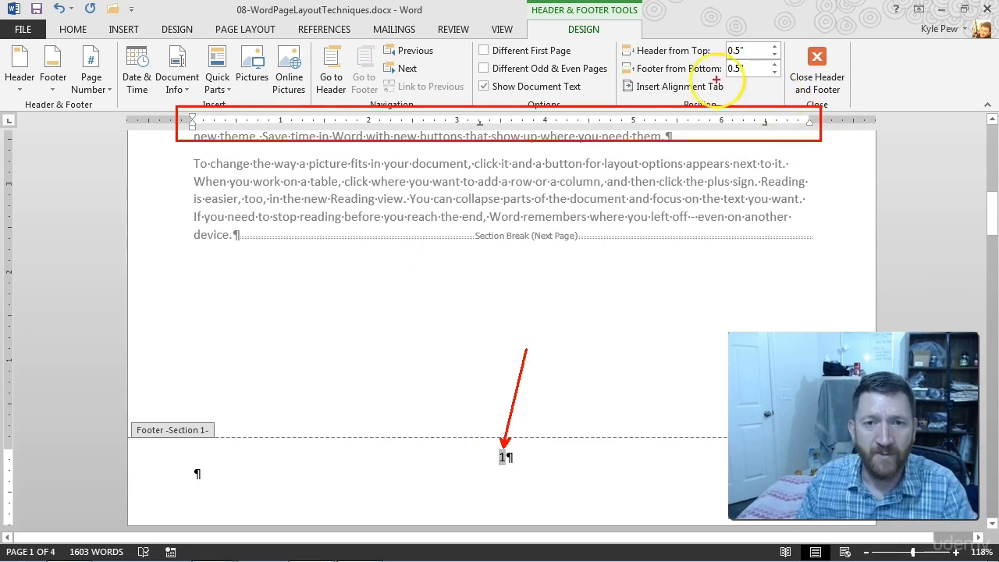
pyautogui.moveTo(484, 127); pyautogui.dragTo(529, 172)
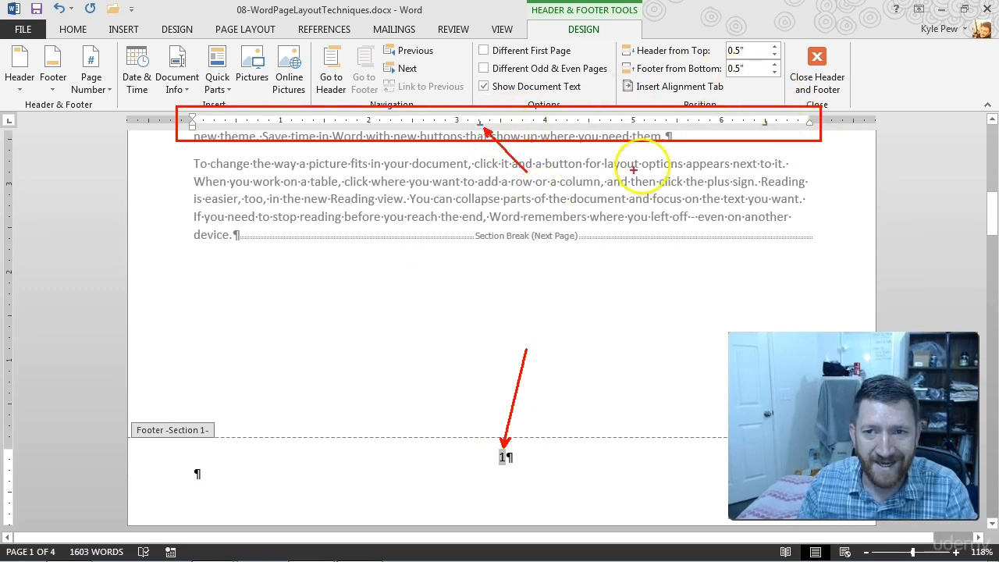
pyautogui.moveTo(765, 131); pyautogui.dragTo(736, 186)
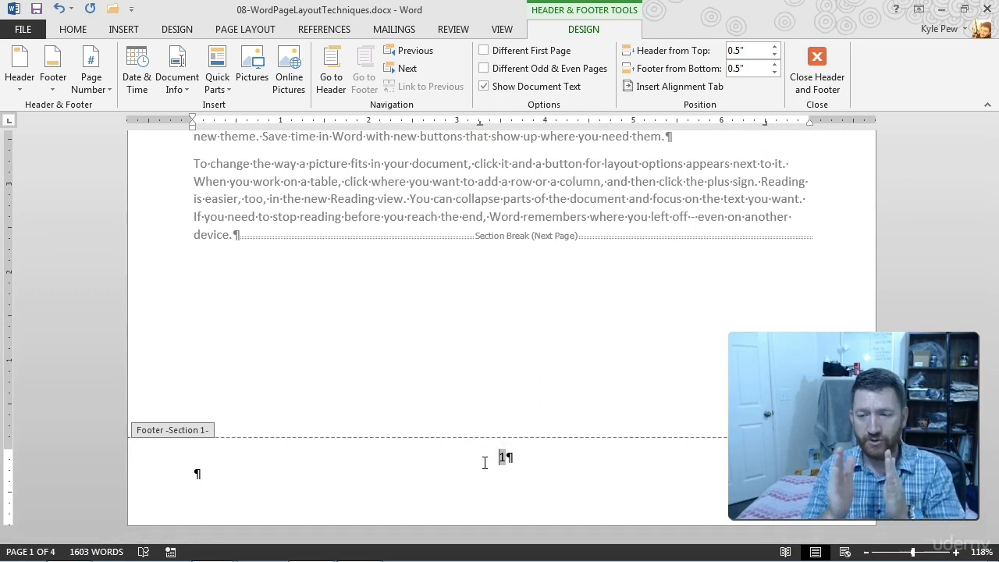
# Leave the footer and insert a blank paragraph holding five tabs before the last paragraph on page 1.
pyautogui.doubleClick(291, 273)
pyautogui.scroll(3, 547, 234)
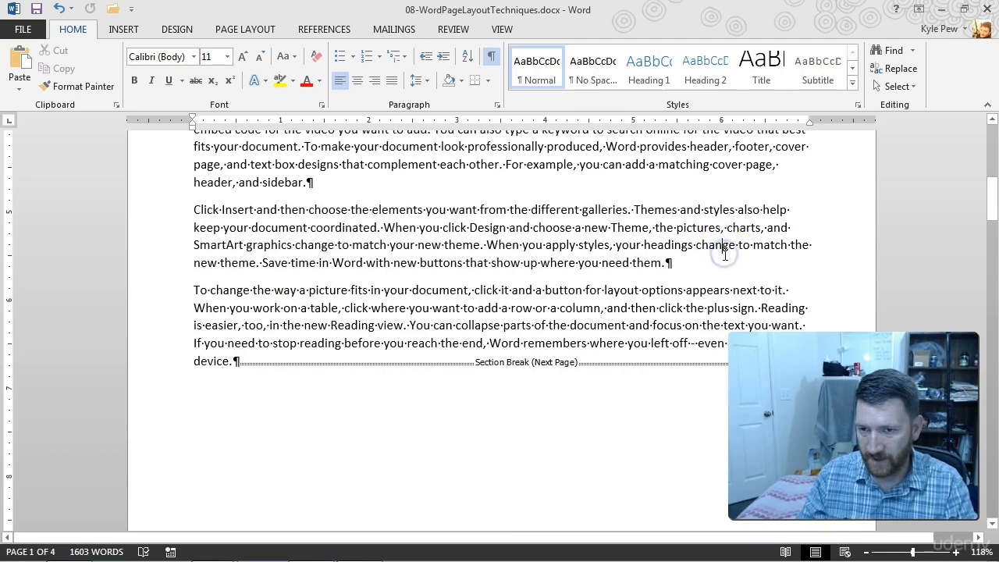
pyautogui.press('Return')
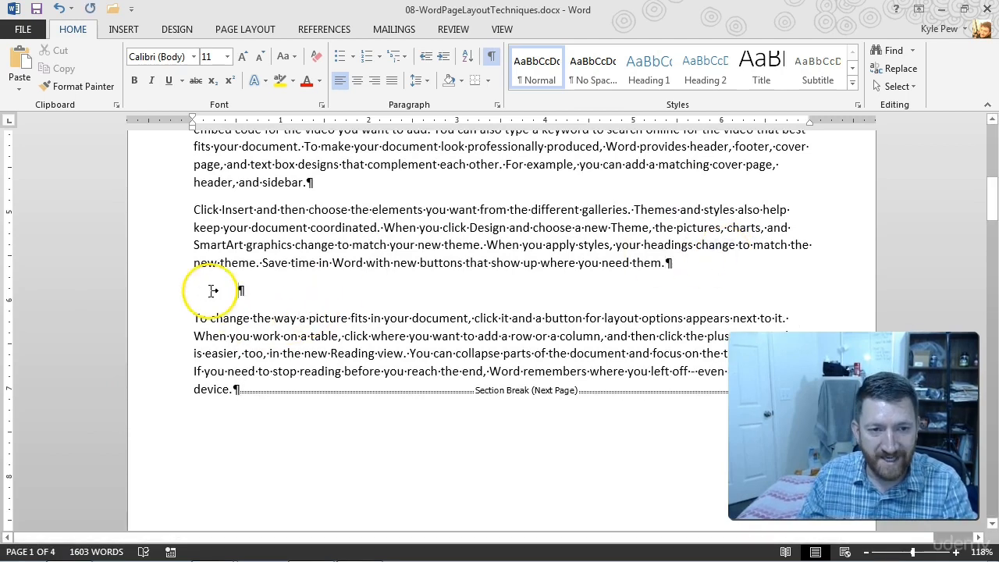
pyautogui.press('Tab')
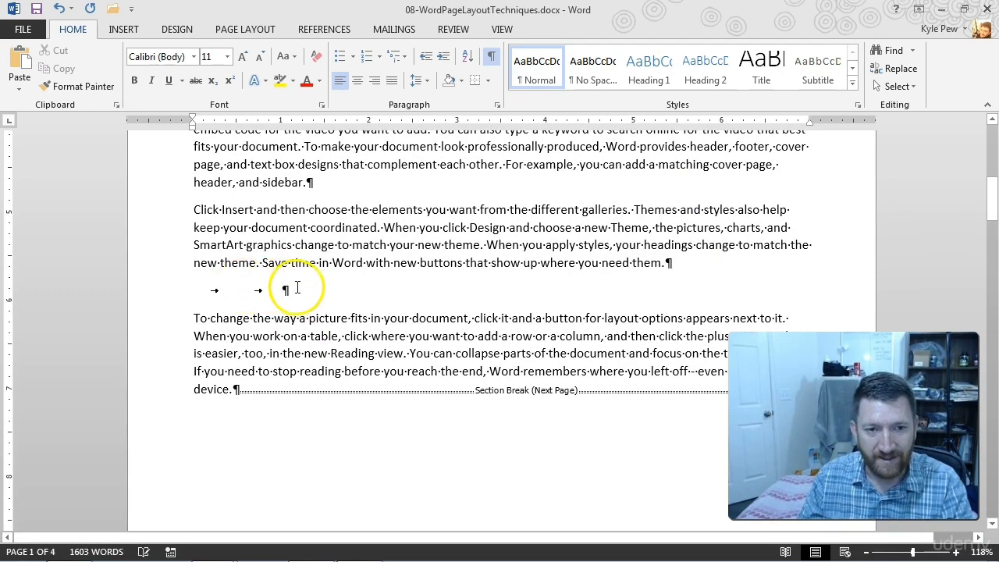
pyautogui.press('Tab')
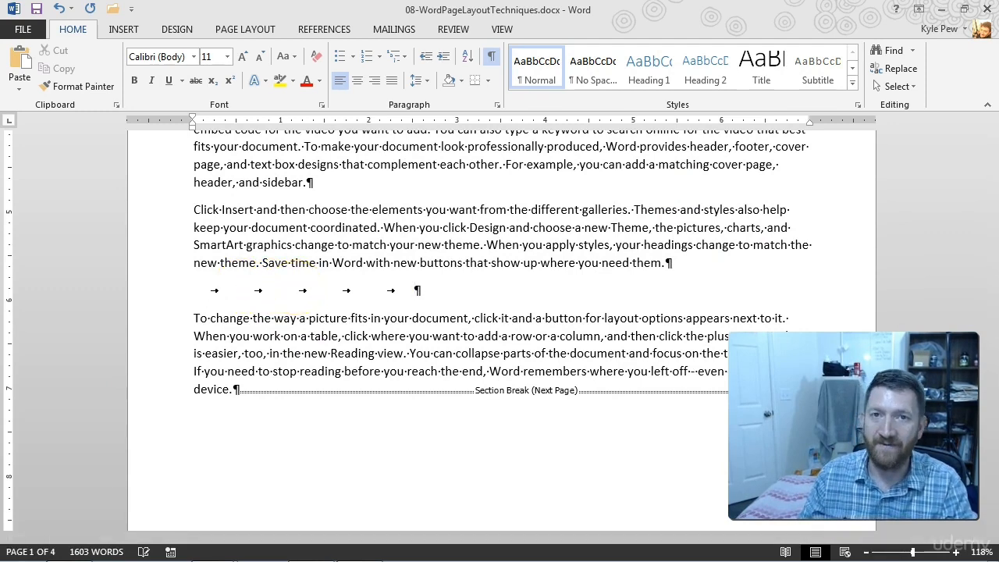
# Add a tab and the text "Super Awesome!" after the page number in the page 1 footer, and return to the document body.
pyautogui.scroll(-5, 291, 288)
pyautogui.click(421, 371)
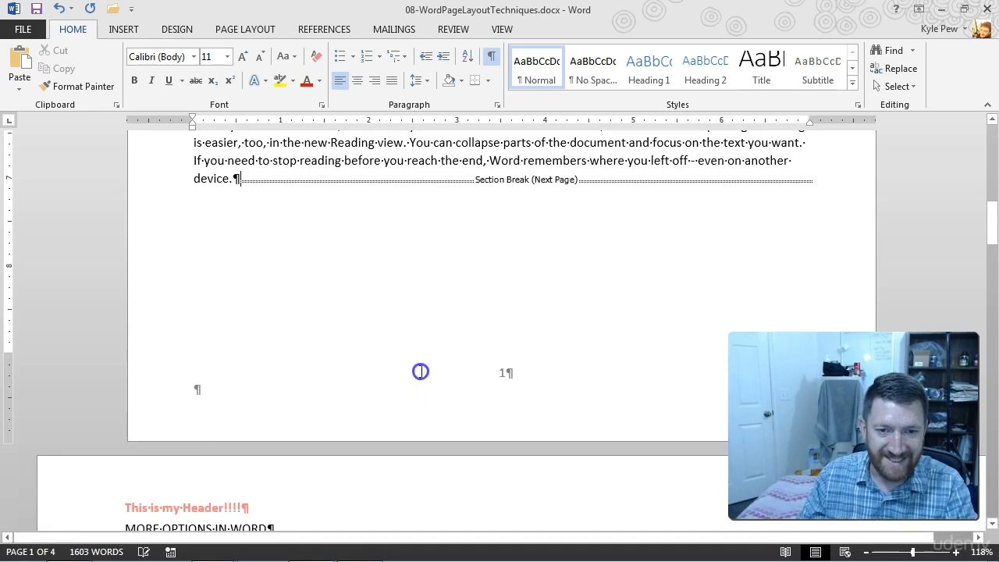
pyautogui.doubleClick(421, 371)
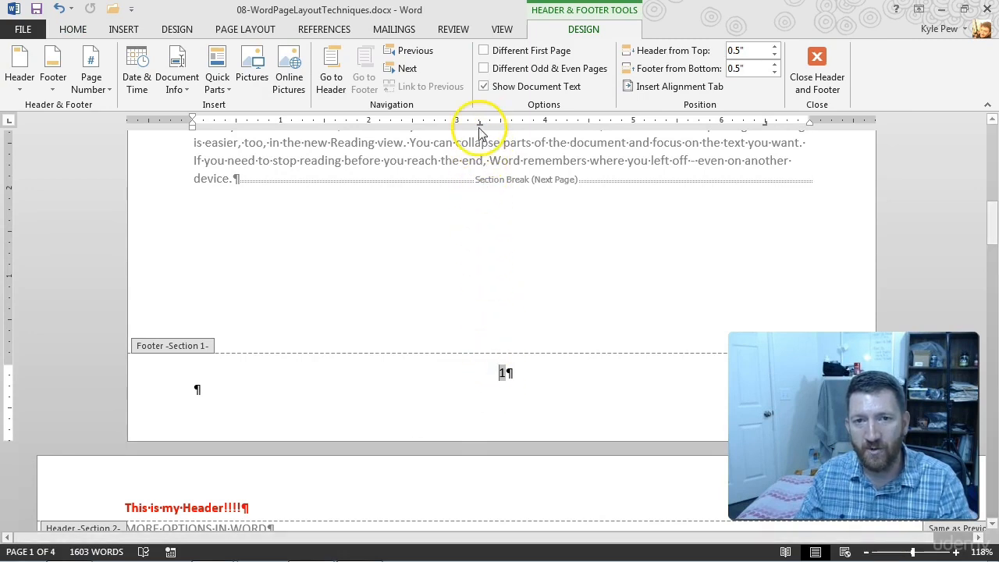
pyautogui.click(516, 372)
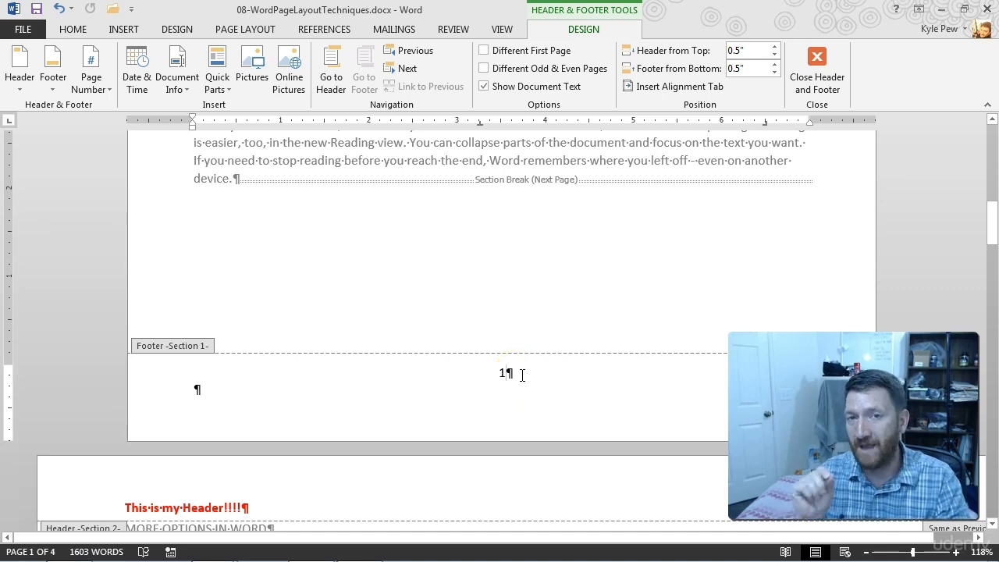
pyautogui.press('Tab')
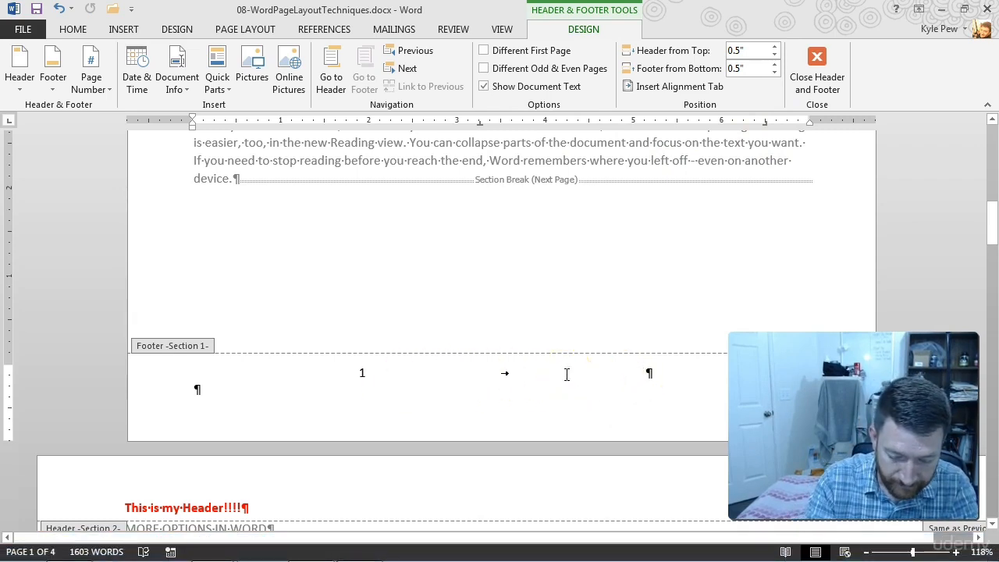
pyautogui.write('Super Awesome!')
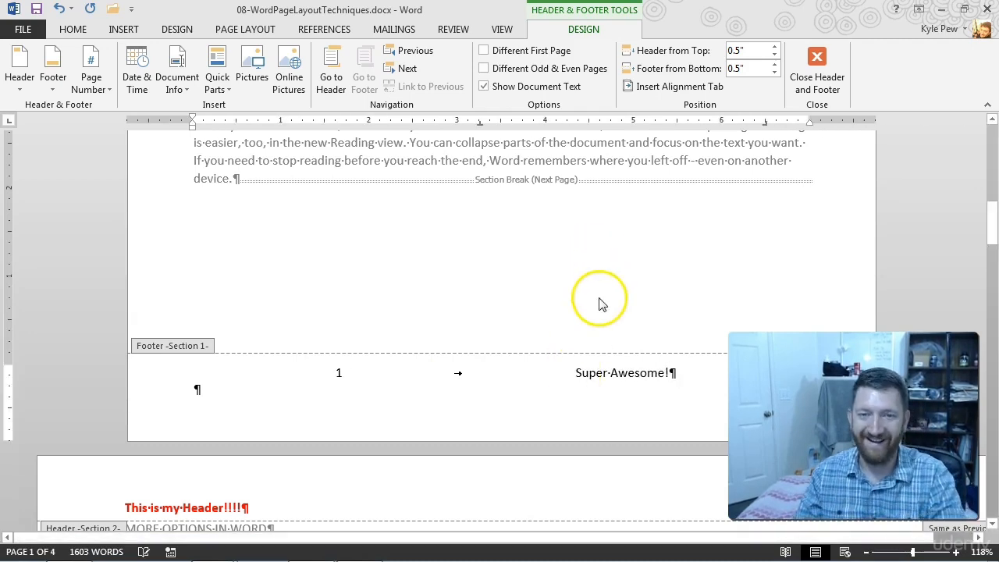
pyautogui.scroll(-1, 506, 408)
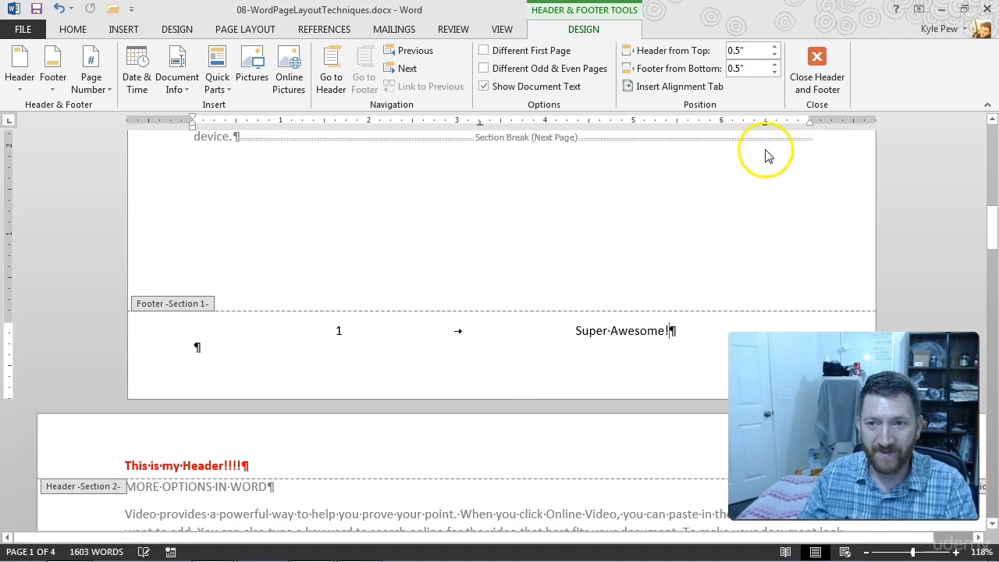
pyautogui.click(816, 71)
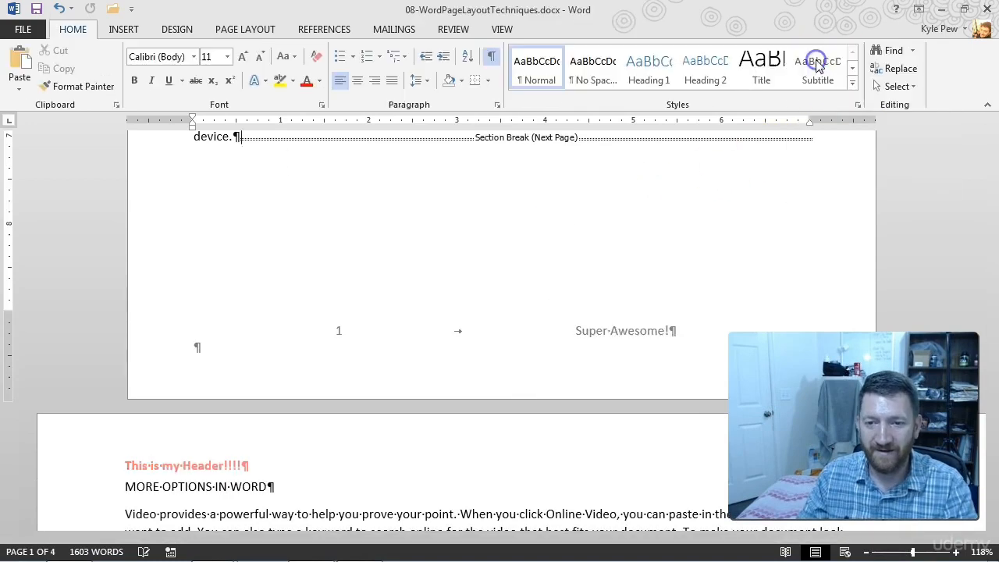
# Check the footer's page number and added text on all pages, and go back to the start of page 1.
pyautogui.scroll(-3, 500, 271)
pyautogui.scroll(-3, 499, 271)
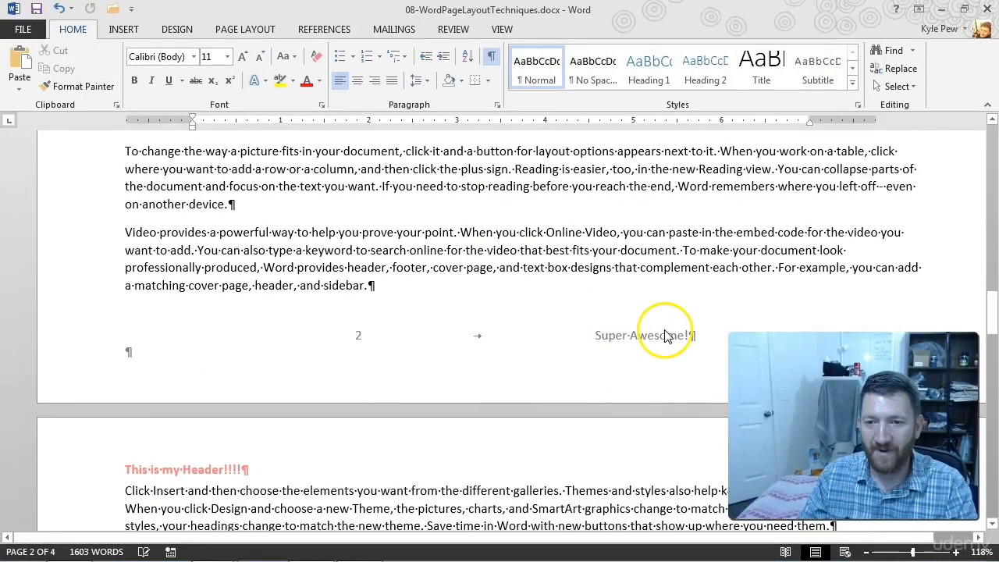
pyautogui.scroll(-5, 570, 366)
pyautogui.scroll(-14, 553, 372)
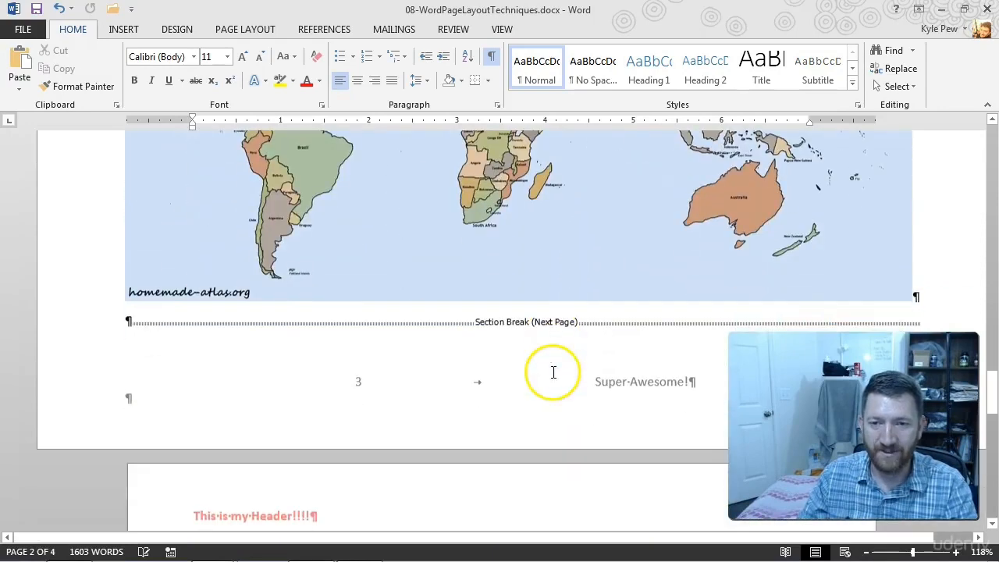
pyautogui.scroll(-20, 652, 309)
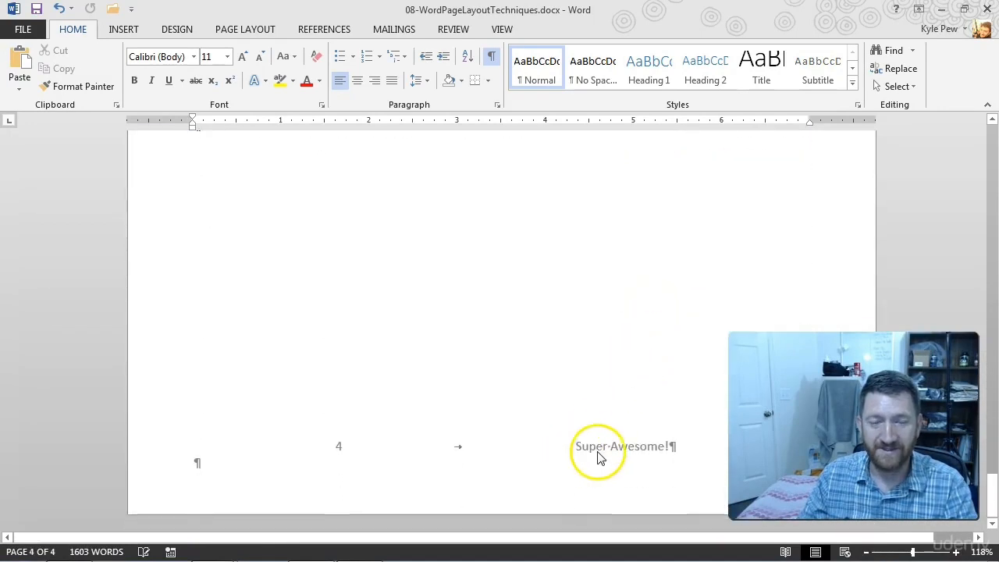
pyautogui.scroll(-6, 613, 432)
pyautogui.scroll(10, 612, 432)
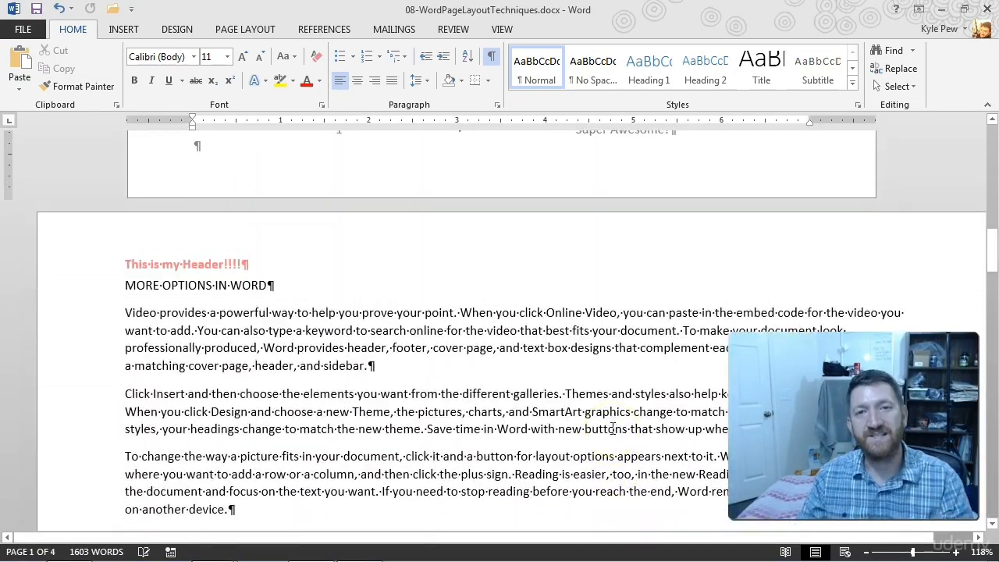
pyautogui.scroll(15, 613, 428)
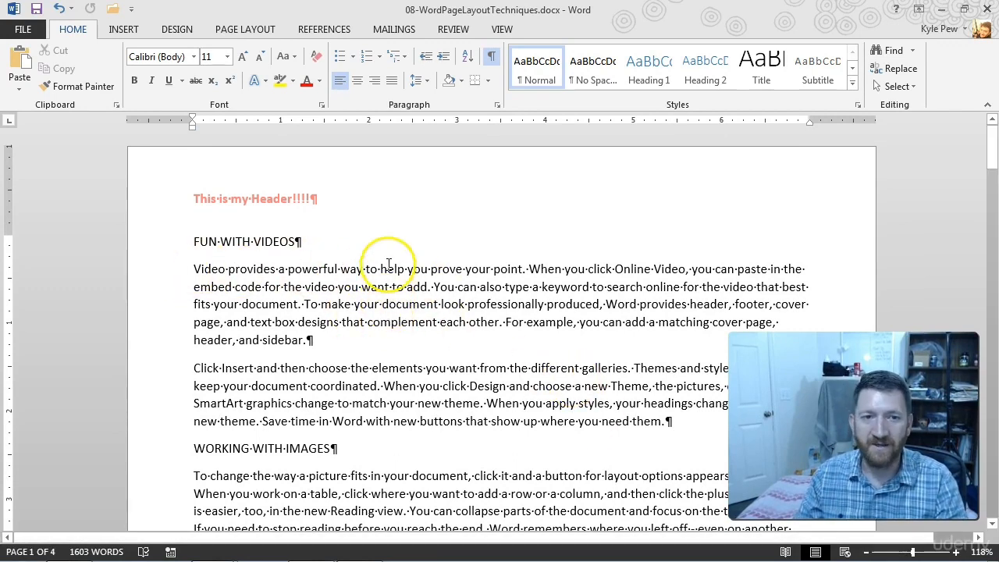
# Reopen the page 1 header and footer area and look over the available page number options.
pyautogui.doubleClick(360, 185)
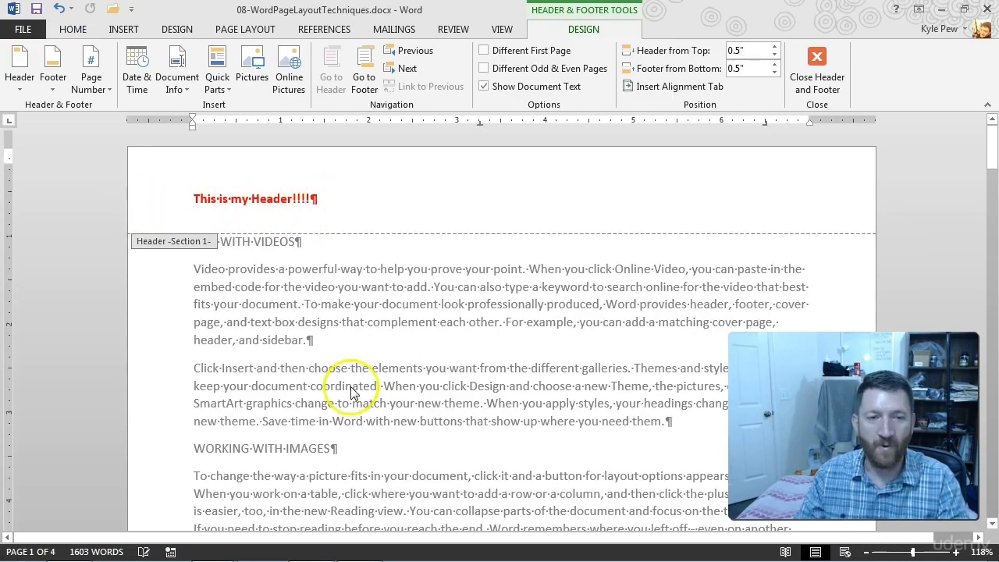
pyautogui.scroll(-15, 352, 390)
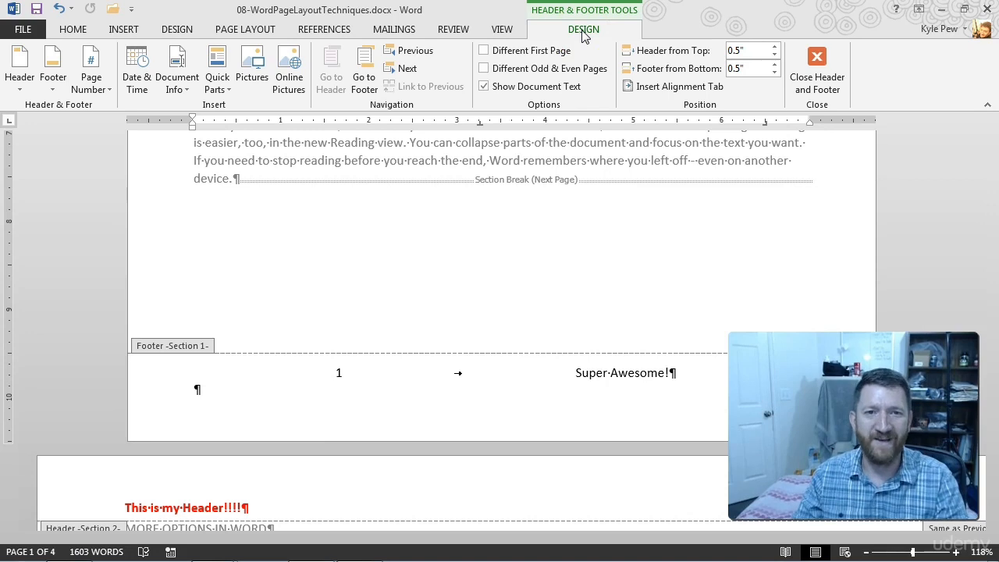
pyautogui.click(88, 84)
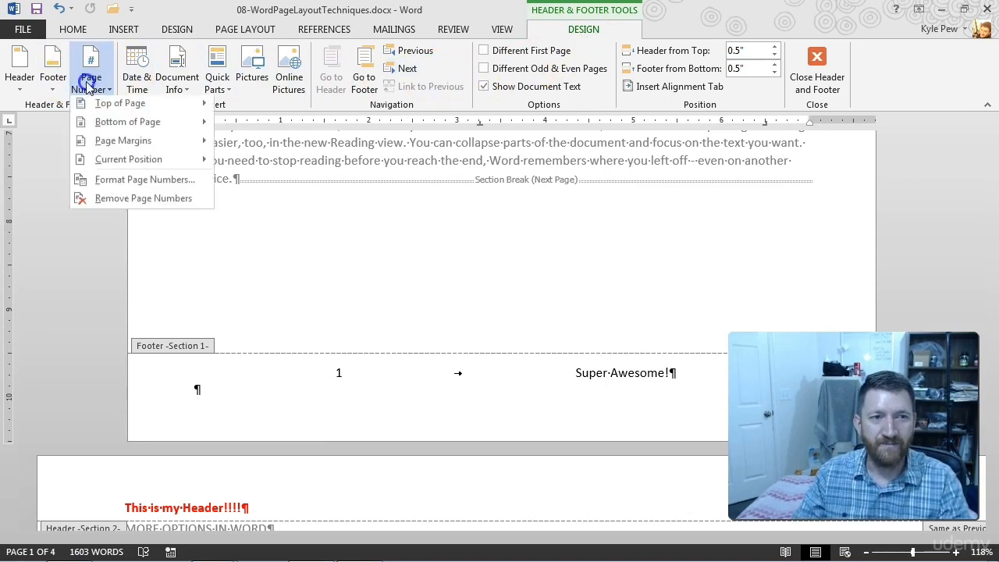
pyautogui.click(89, 86)
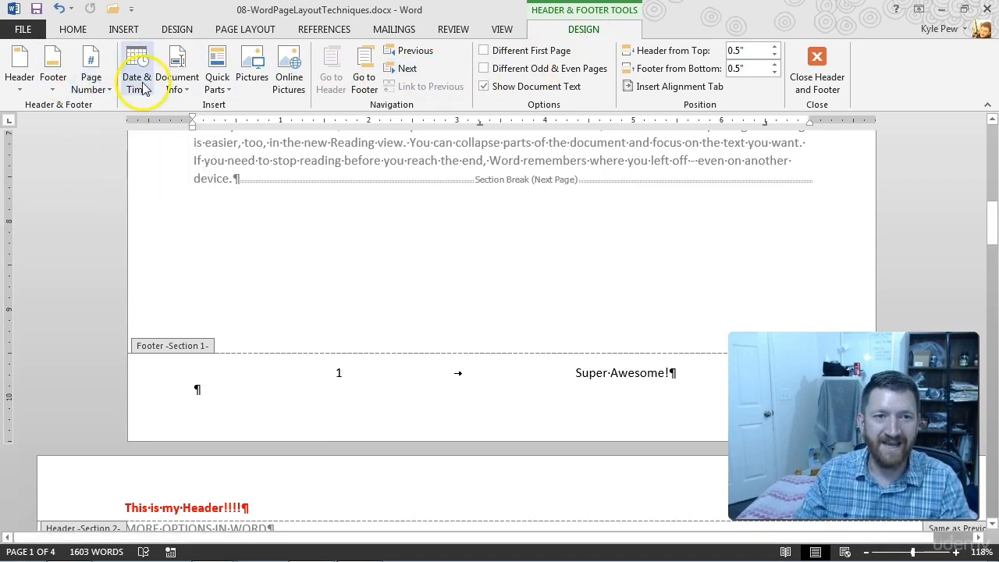
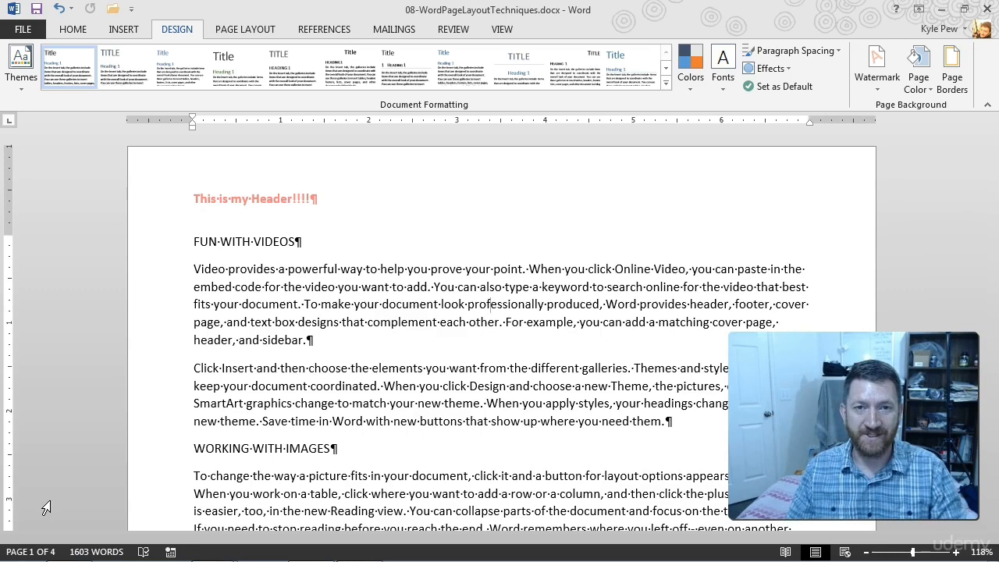
pyautogui.click(228, 35)
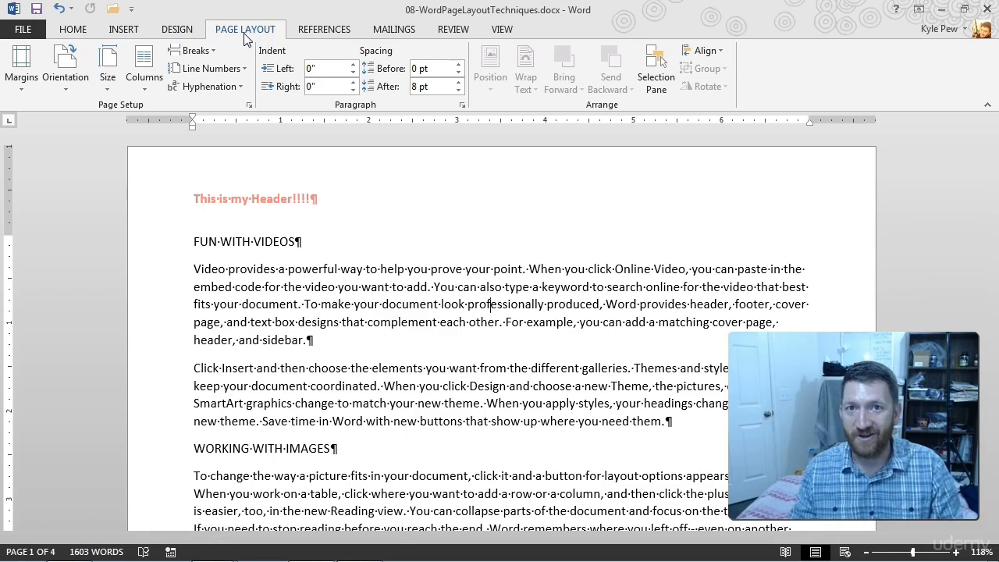
pyautogui.click(179, 31)
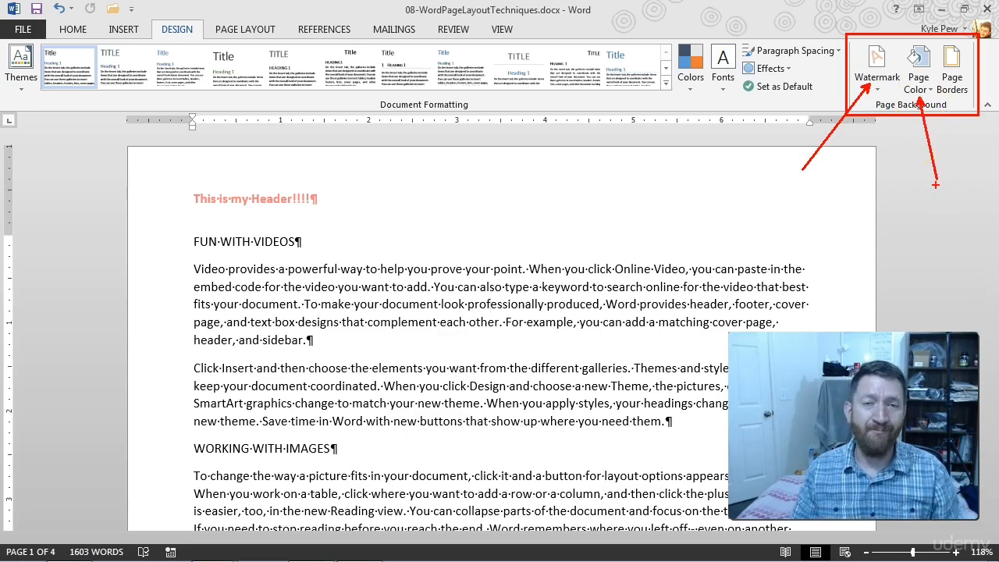
pyautogui.moveTo(959, 103); pyautogui.dragTo(966, 170)
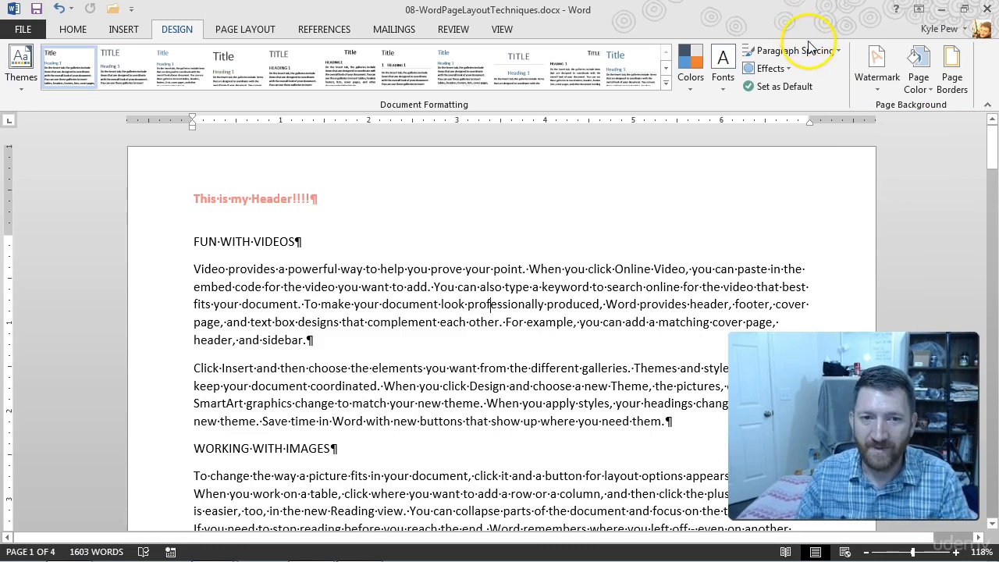
# Apply the preset diagonal CONFIDENTIAL 1 watermark to the document and check it on pages 1 and 2.
pyautogui.click(879, 92)
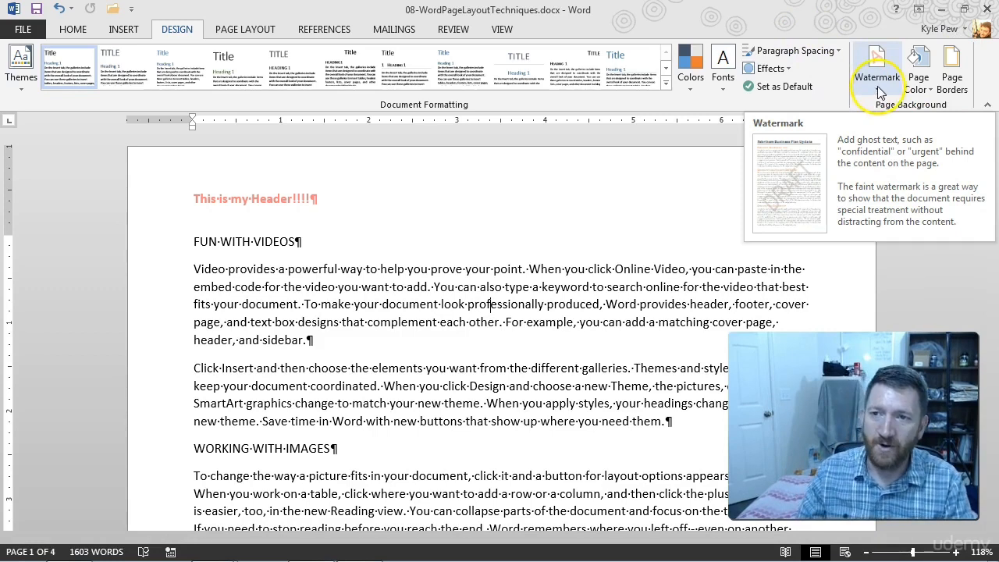
pyautogui.click(879, 91)
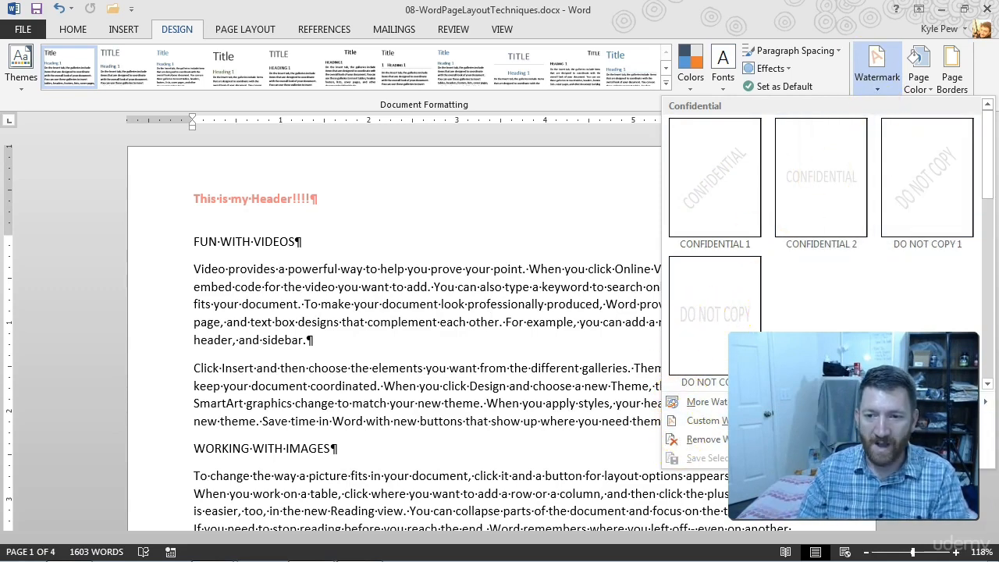
pyautogui.click(705, 184)
pyautogui.scroll(-5, 569, 286)
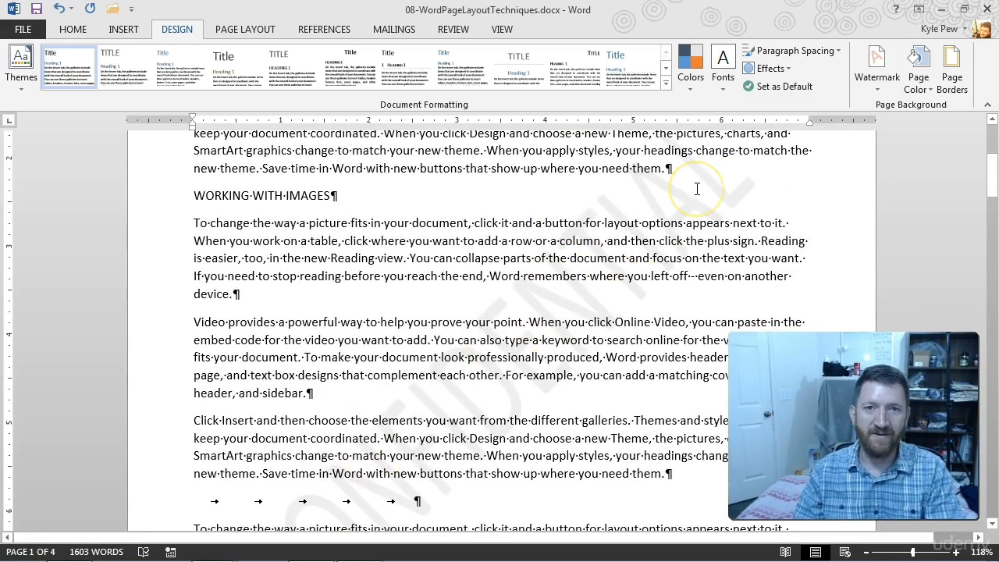
pyautogui.scroll(-10, 647, 223)
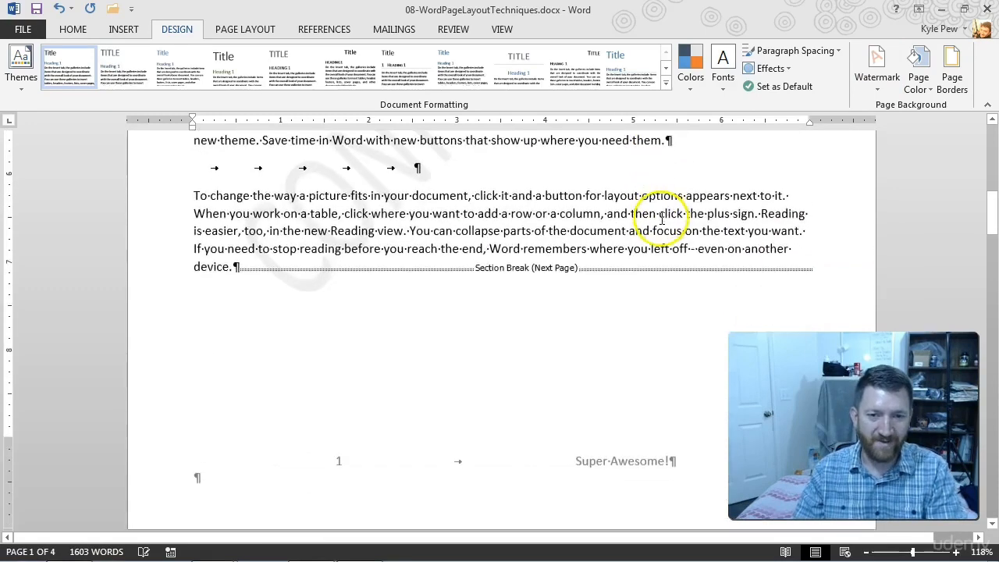
pyautogui.scroll(-6, 661, 225)
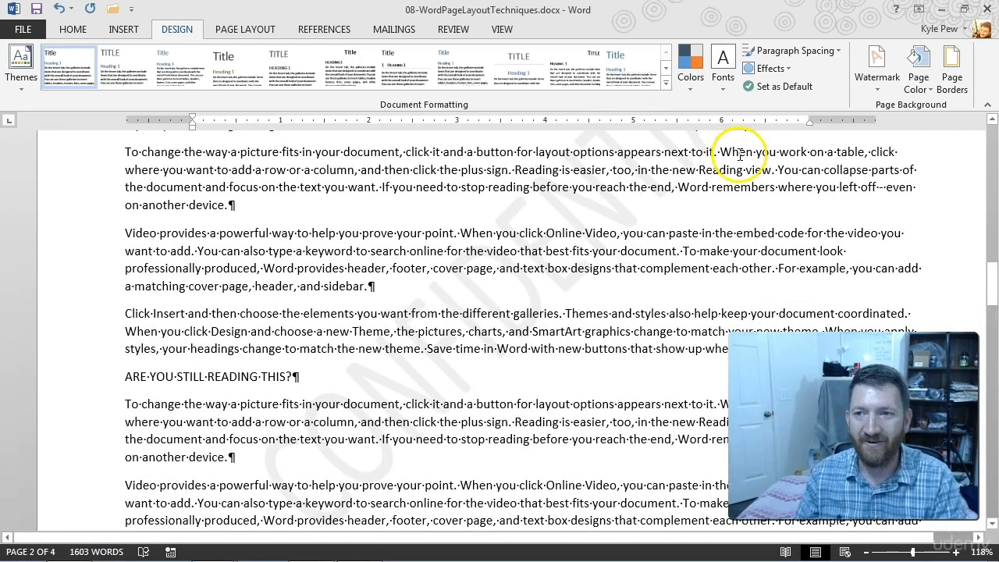
# Customize the text watermark to read TOP SECRET and apply it to the document.
pyautogui.click(878, 91)
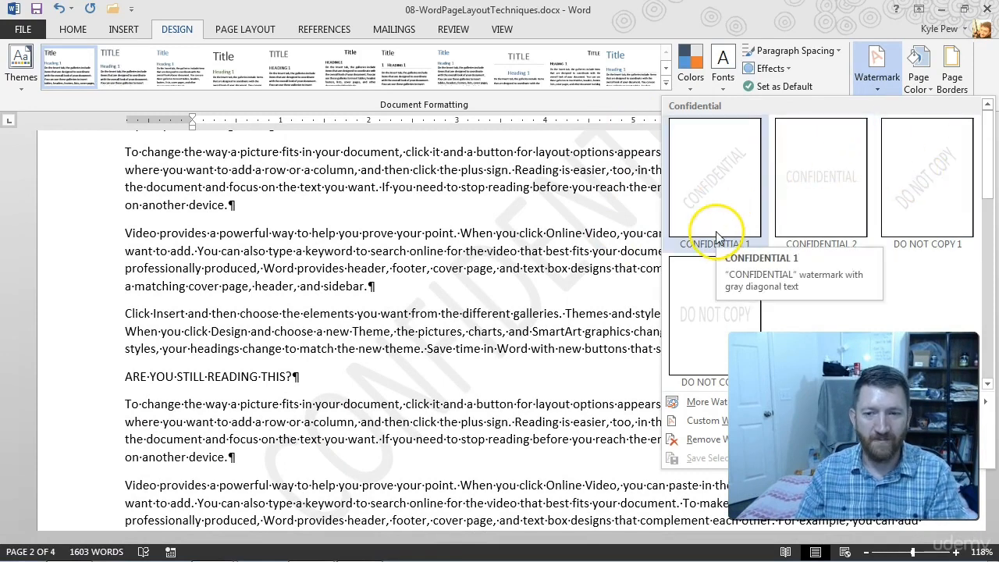
pyautogui.click(687, 403)
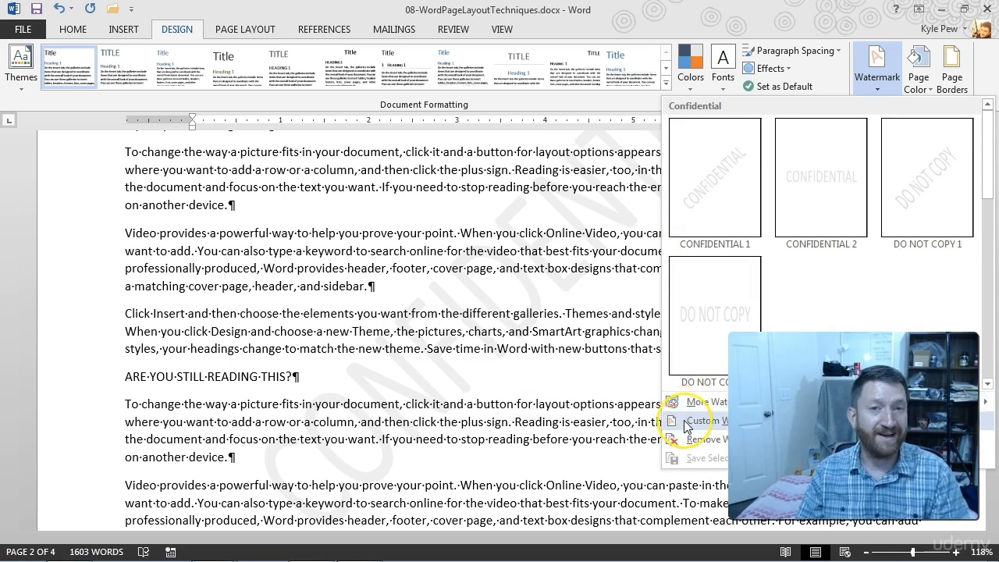
pyautogui.click(687, 423)
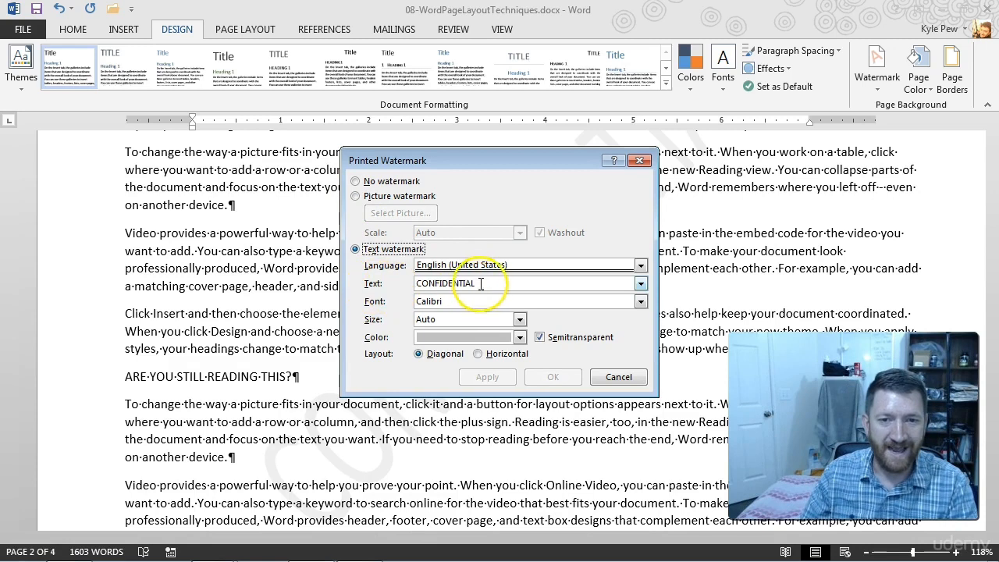
pyautogui.moveTo(476, 284); pyautogui.dragTo(380, 284)
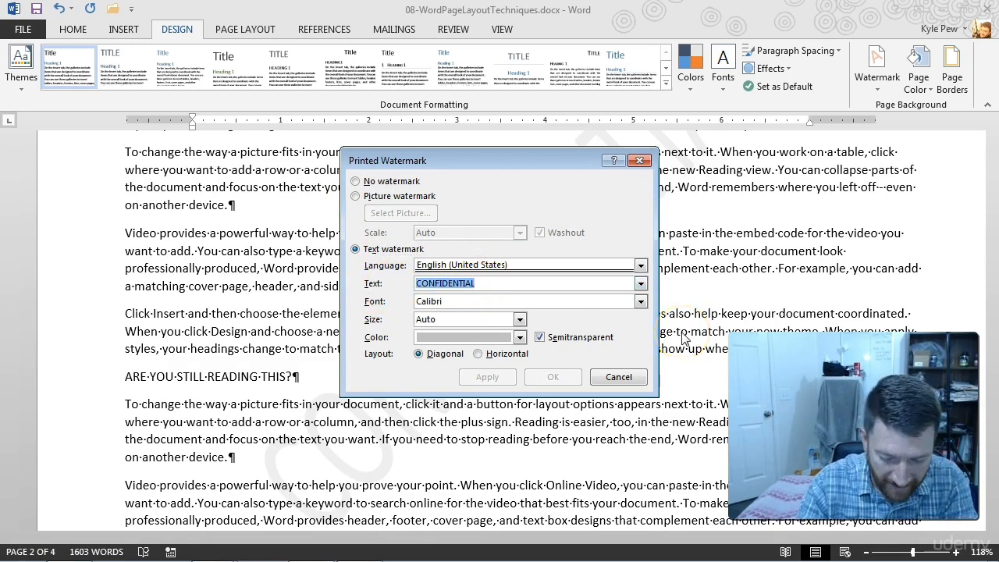
pyautogui.write('TOP SECRET')
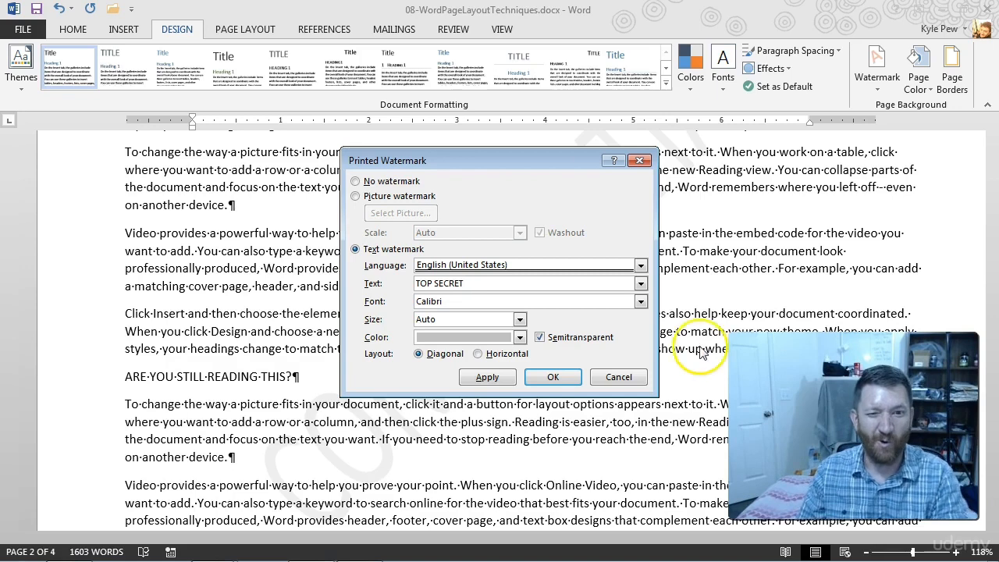
pyautogui.click(484, 377)
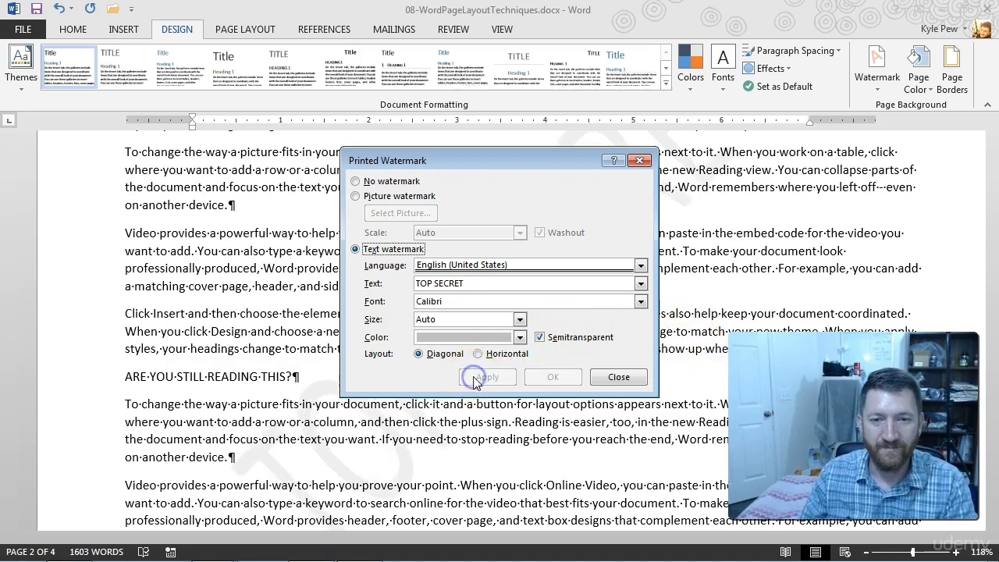
# Close the watermark settings and check the TOP SECRET watermark on the document's pages, ending at page 1.
pyautogui.click(617, 377)
pyautogui.moveTo(271, 484); pyautogui.dragTo(347, 377)
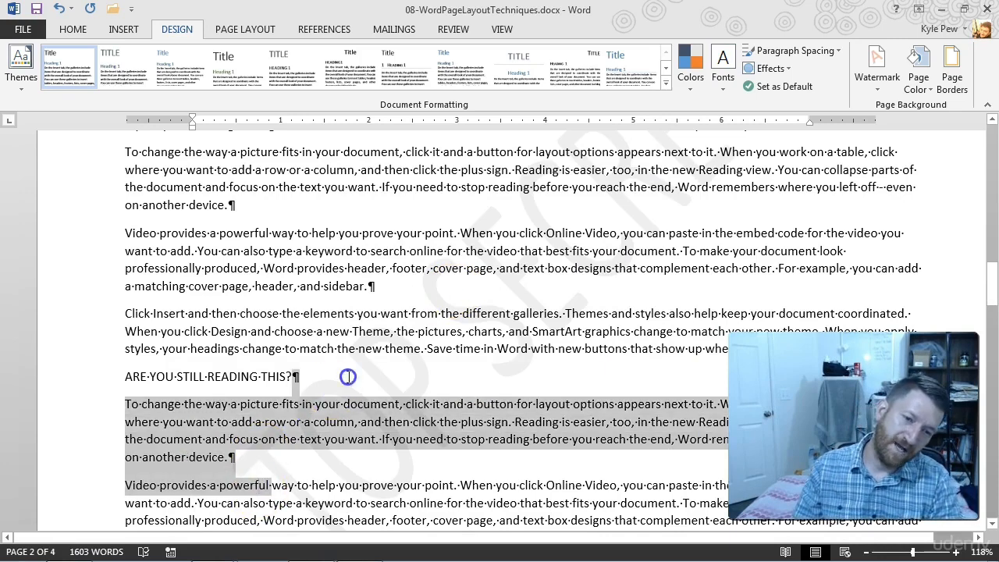
pyautogui.click(678, 251)
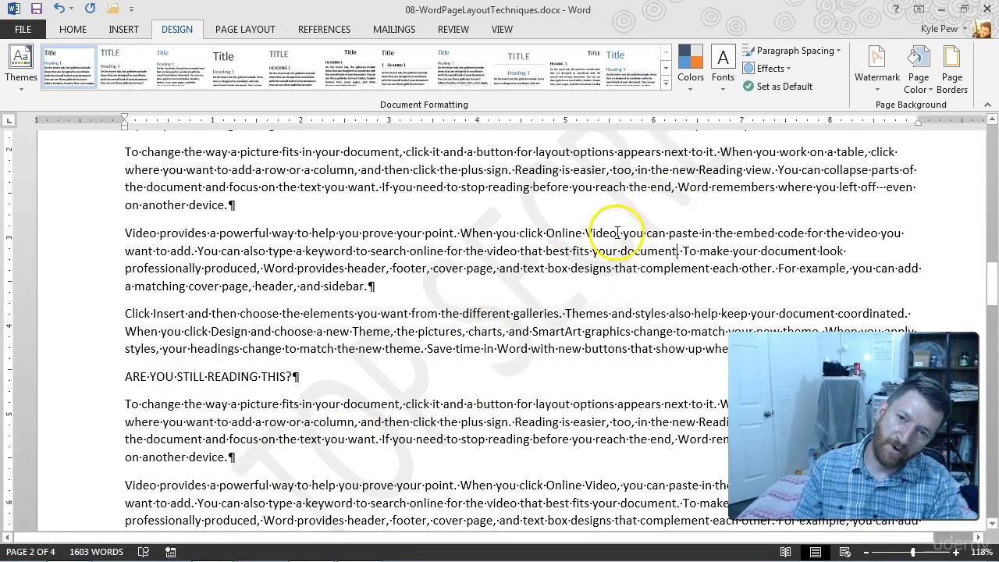
pyautogui.keyDown('ctrl'); pyautogui.scroll(-5, 502, 348); pyautogui.keyUp('ctrl')
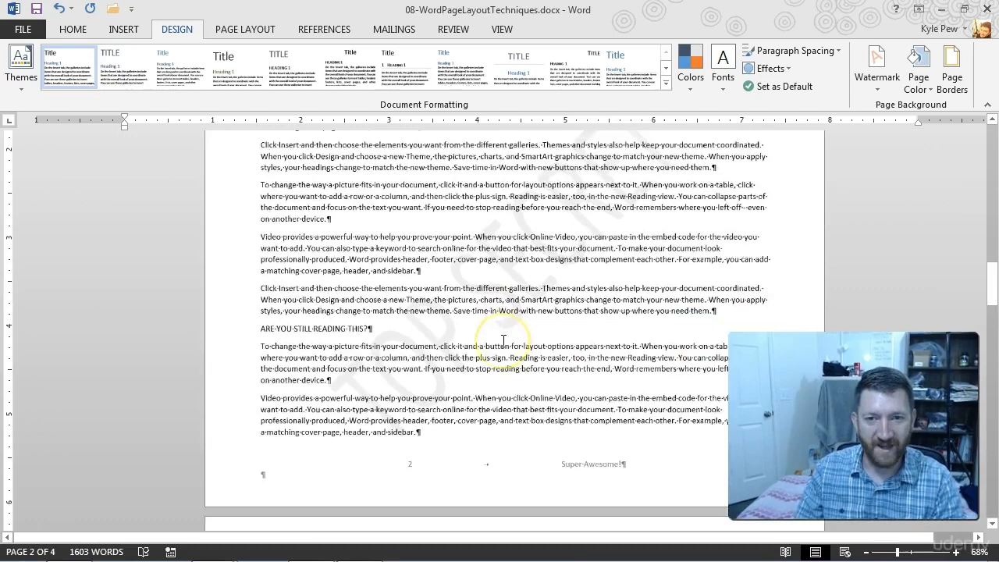
pyautogui.keyDown('ctrl'); pyautogui.scroll(-3, 504, 341); pyautogui.keyUp('ctrl')
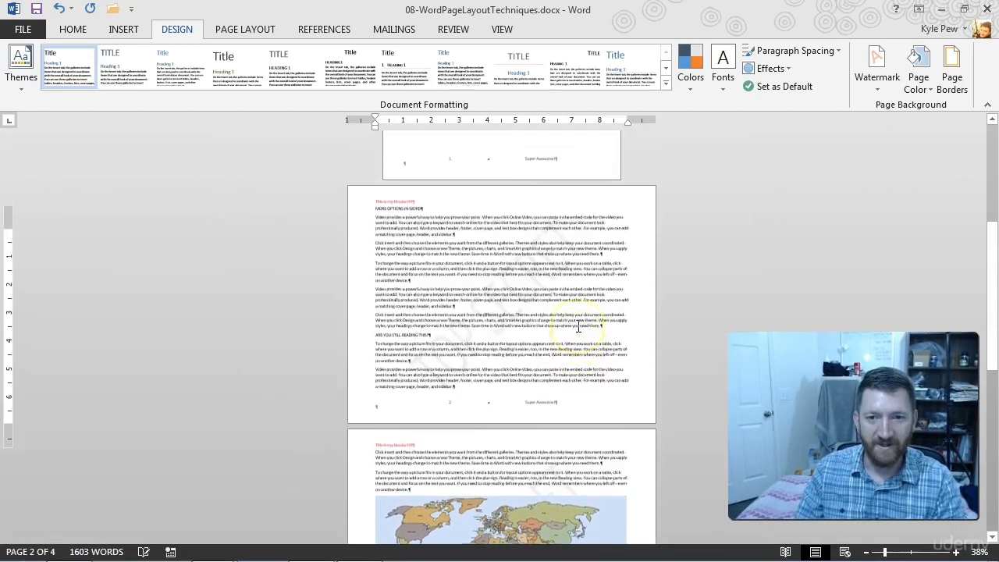
pyautogui.scroll(5, 578, 329)
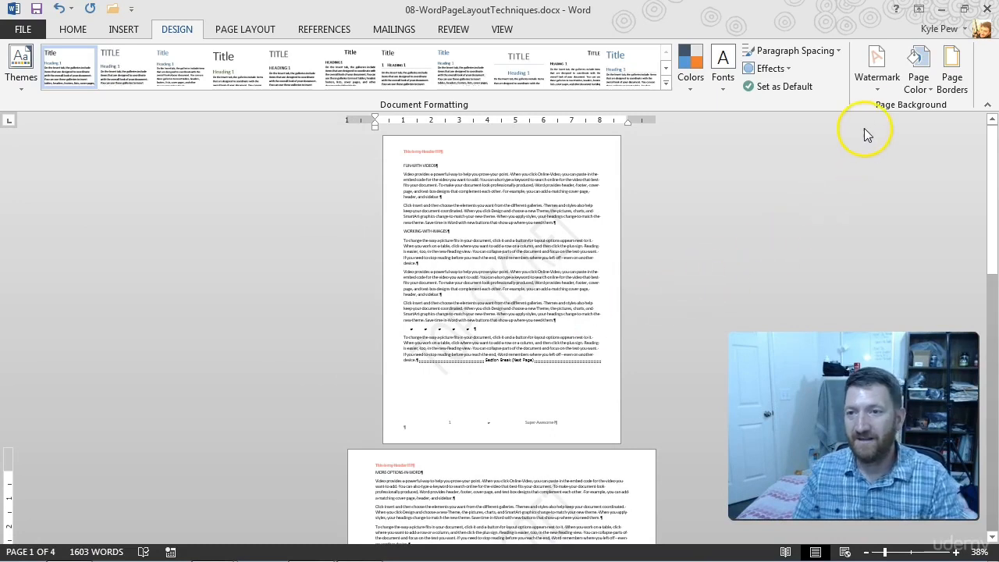
# Look over the page color choices and the page border settings without applying any of them.
pyautogui.click(919, 85)
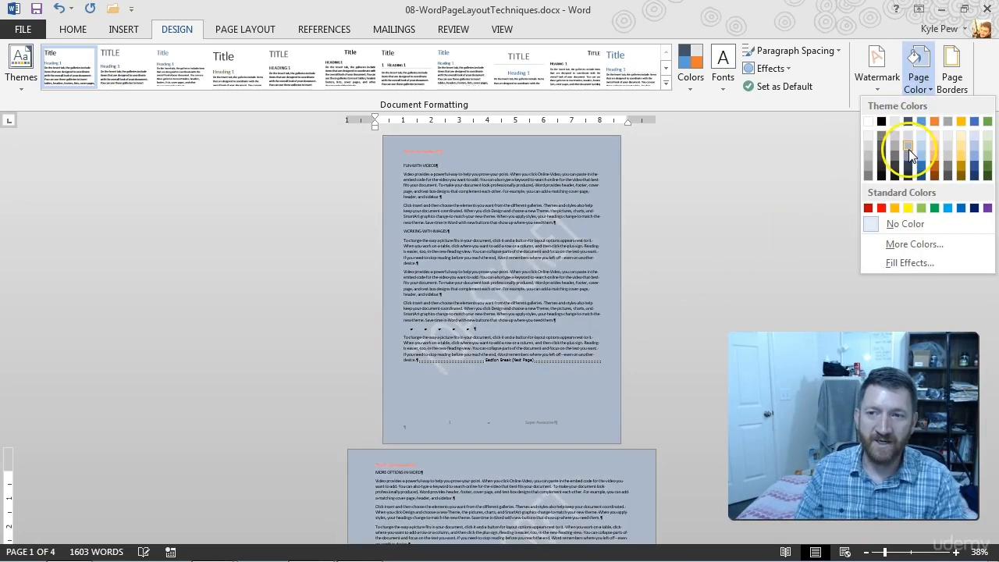
pyautogui.click(955, 60)
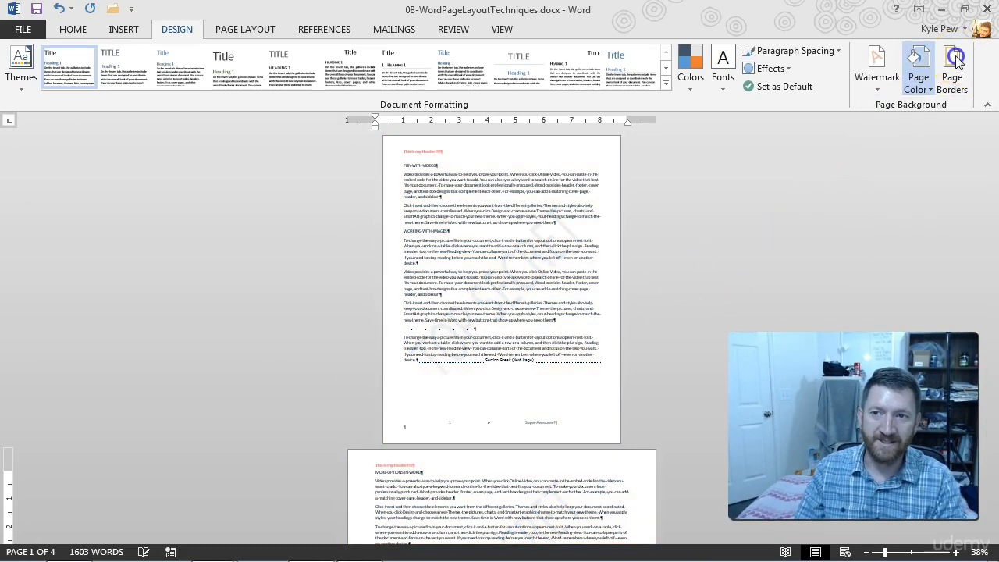
pyautogui.click(953, 60)
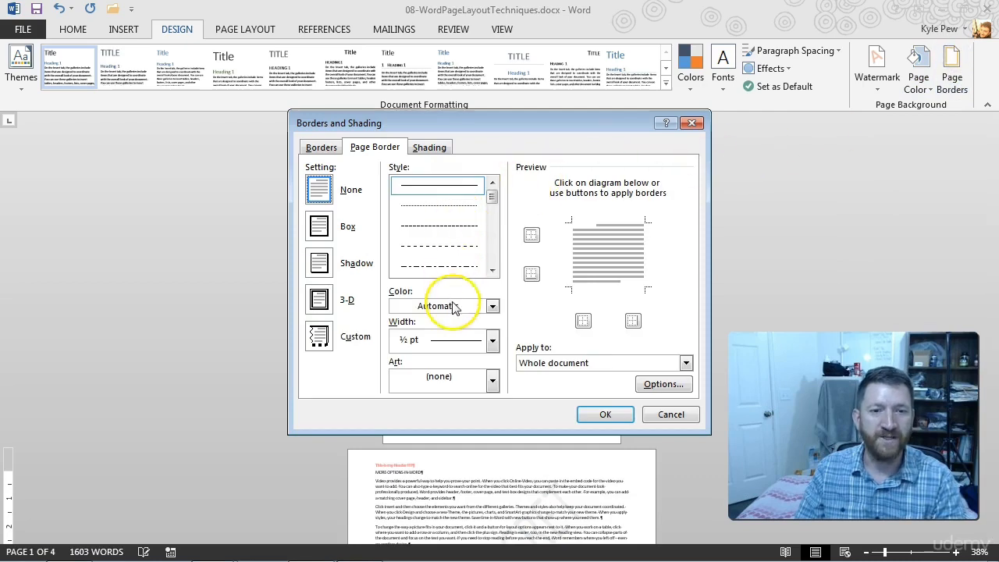
pyautogui.click(671, 415)
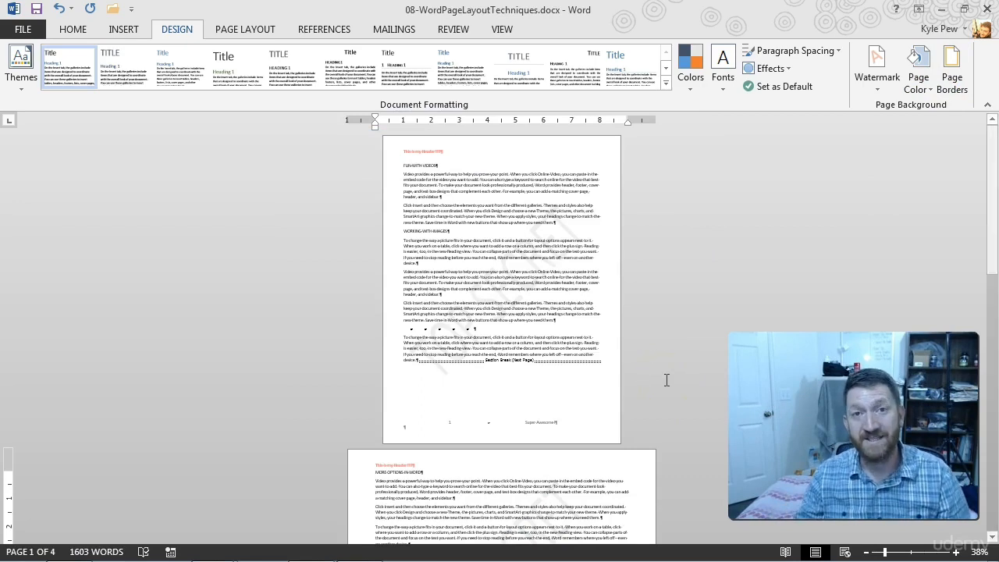
# Open the gallery of preset watermarks.
pyautogui.click(880, 92)
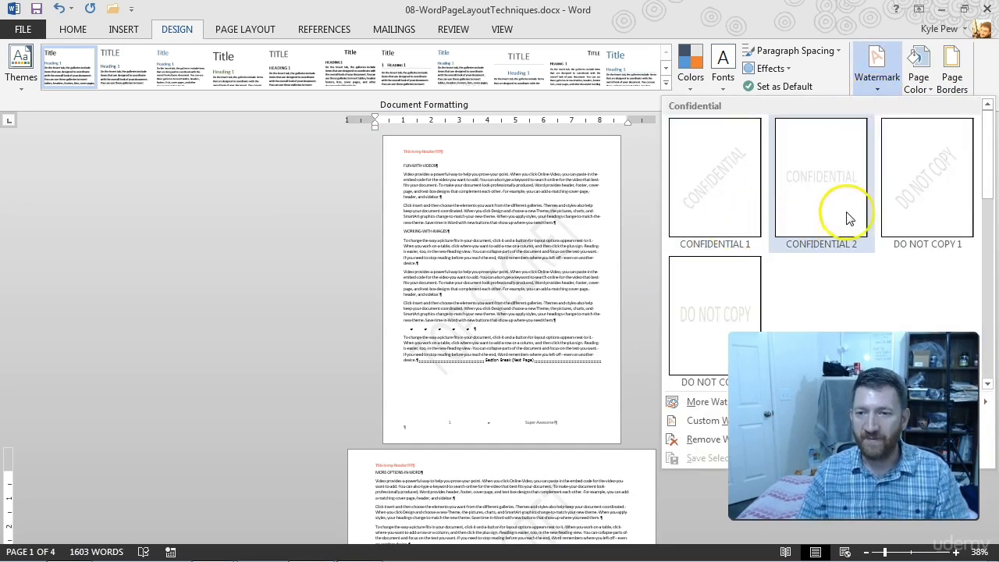